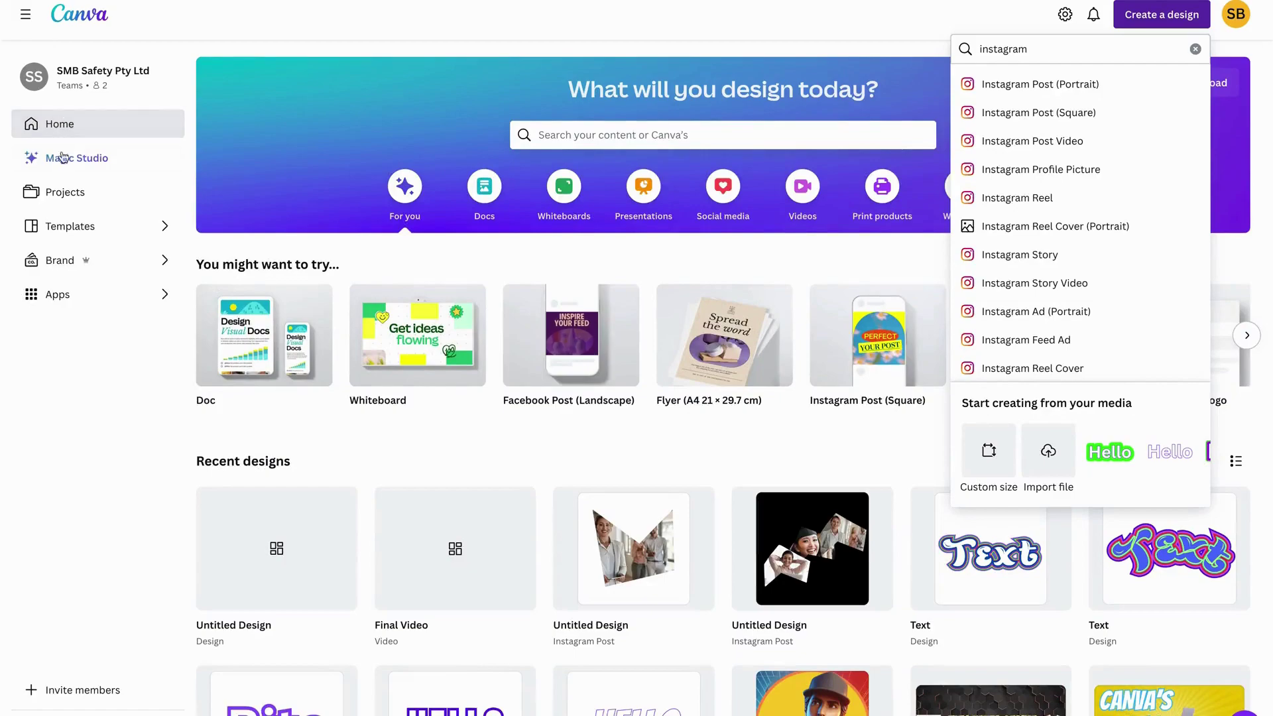
Search the apps for typecraft and open TypeCraft in the blank 1080 x 1350 px design
click(64, 300)
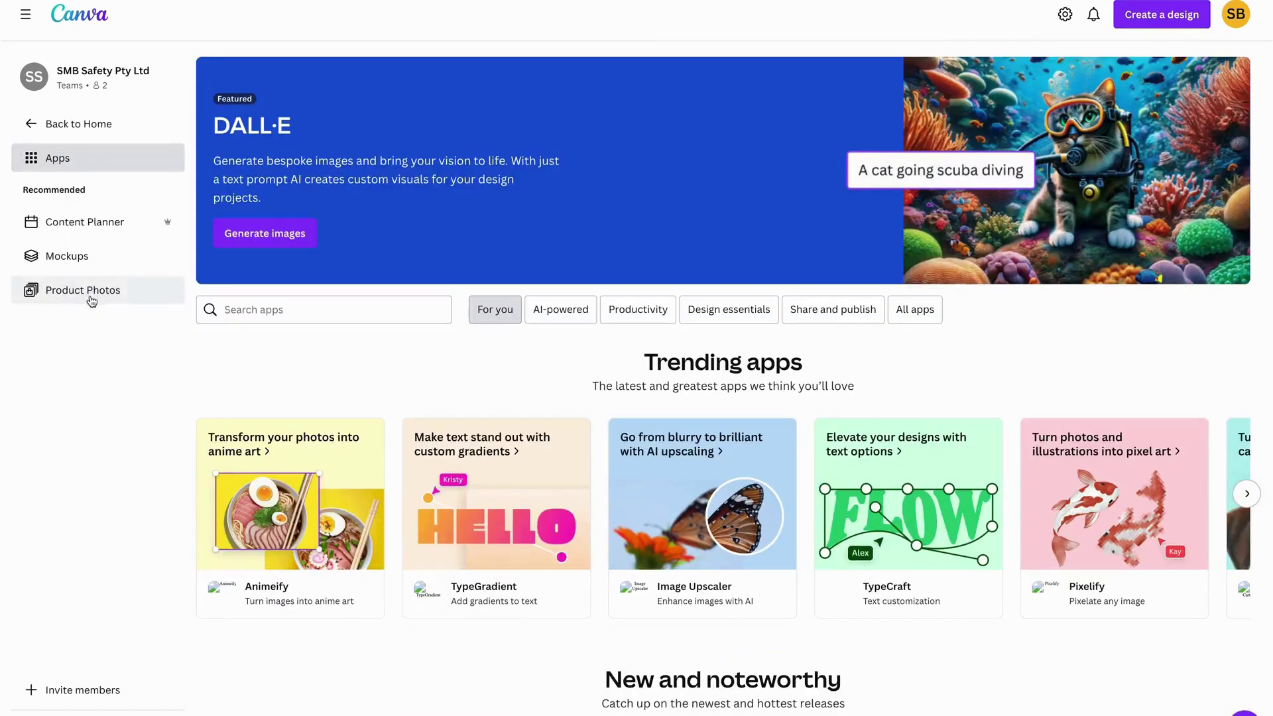
click(262, 306)
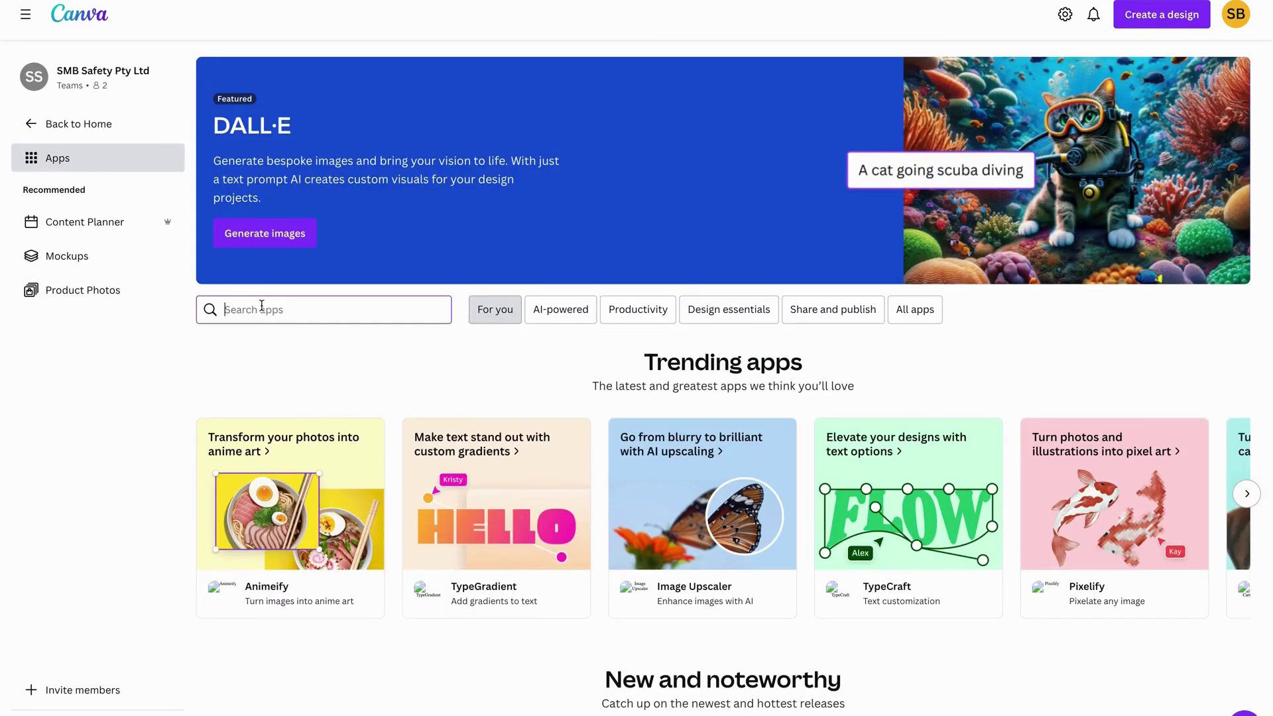
text(typecraft)
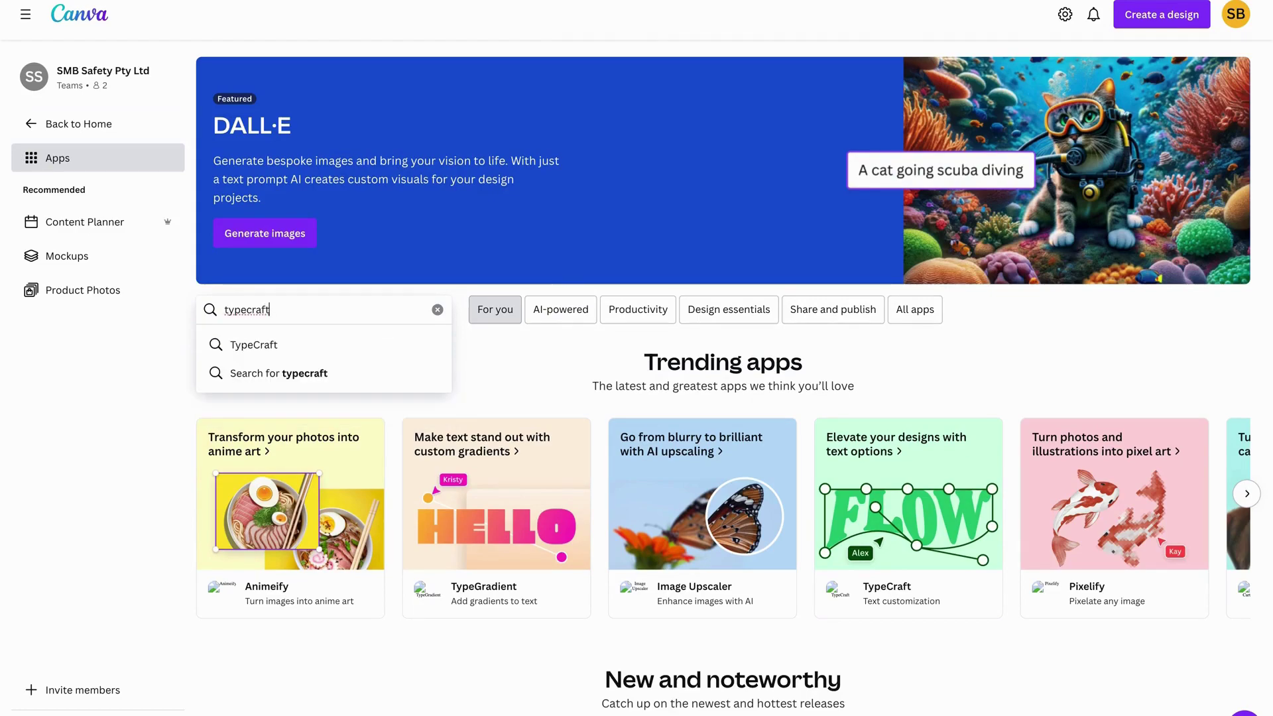
click(268, 351)
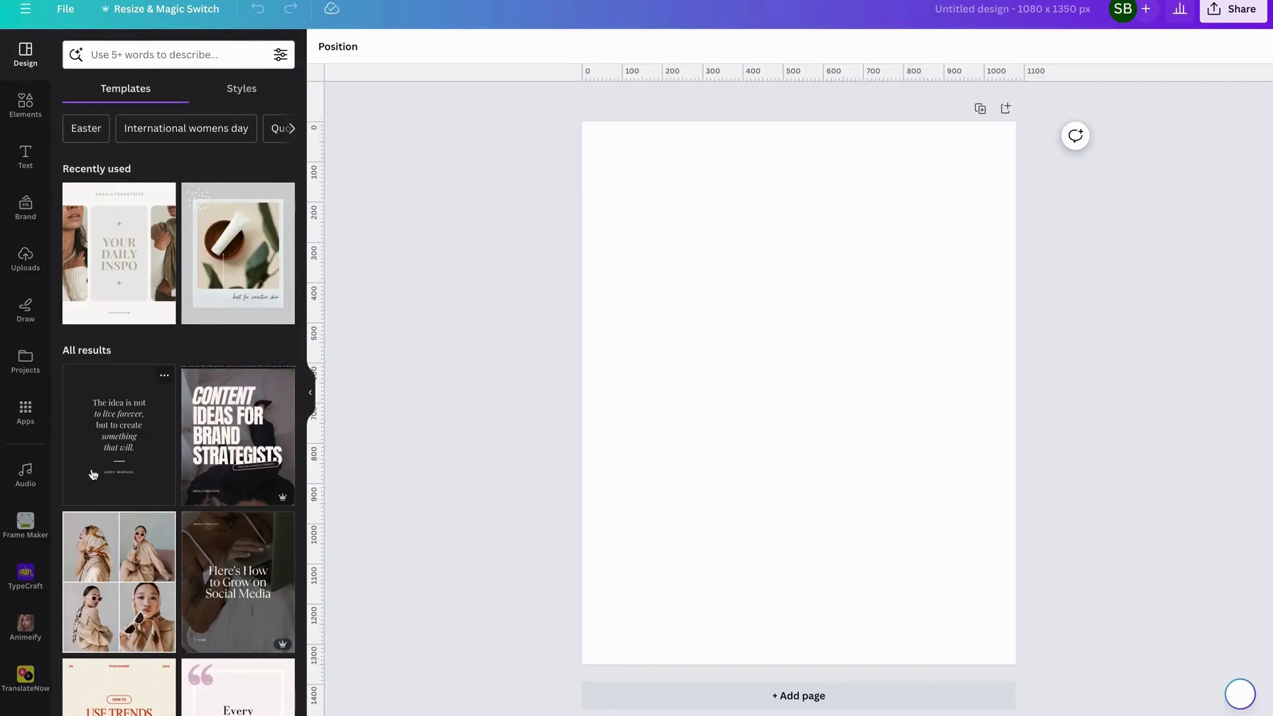
click(26, 576)
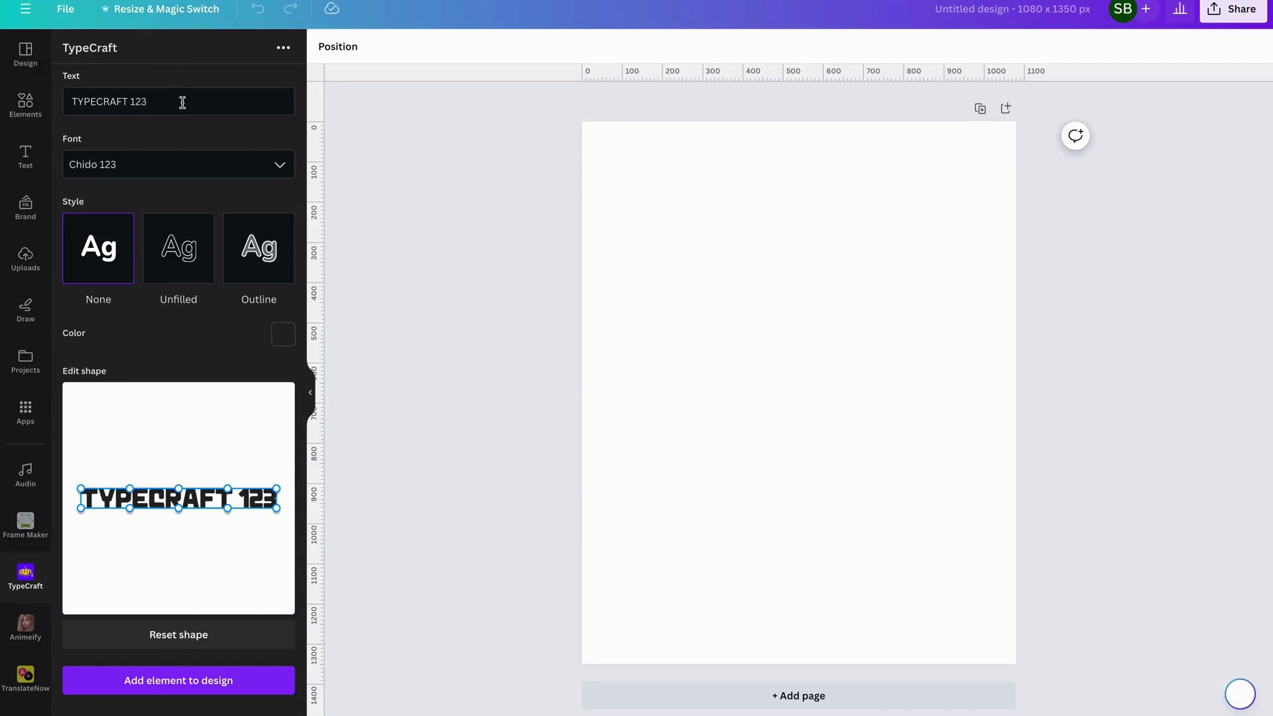
Replace the TypeCraft sample text with "I LOVE" in capital letters
drag(182, 102, 62, 109)
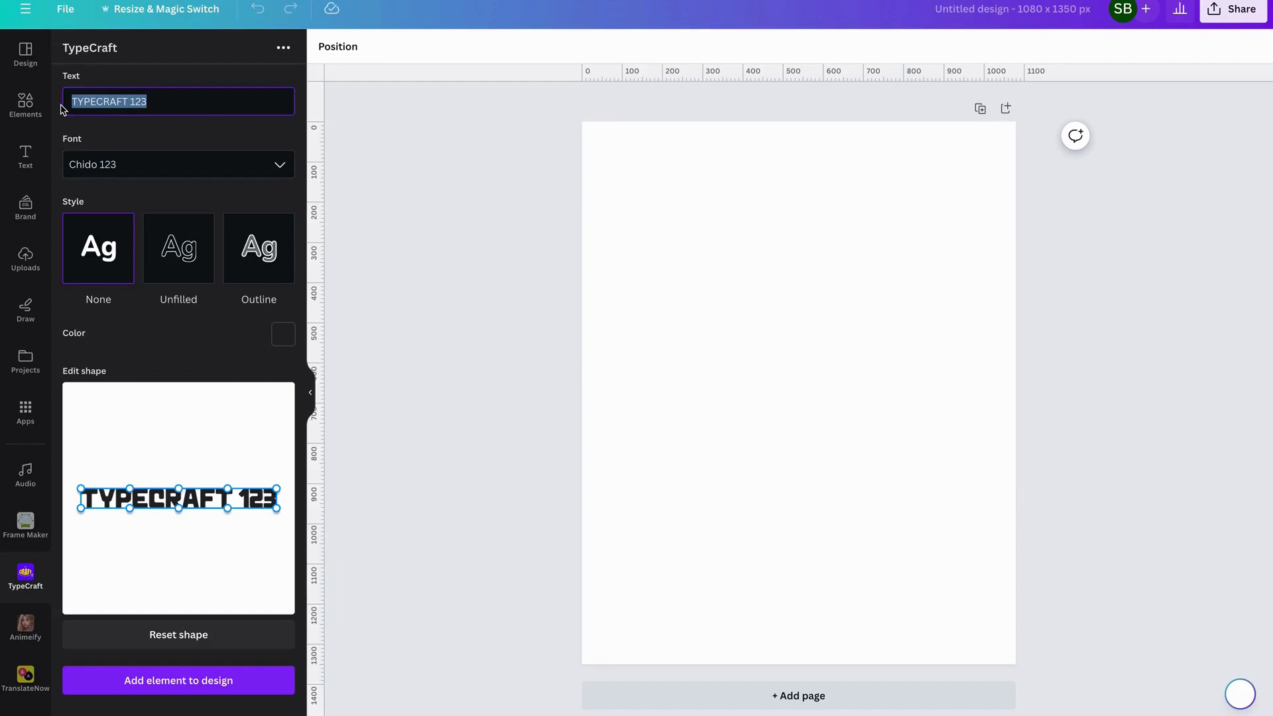
key(BackSpace)
text(I Lo)
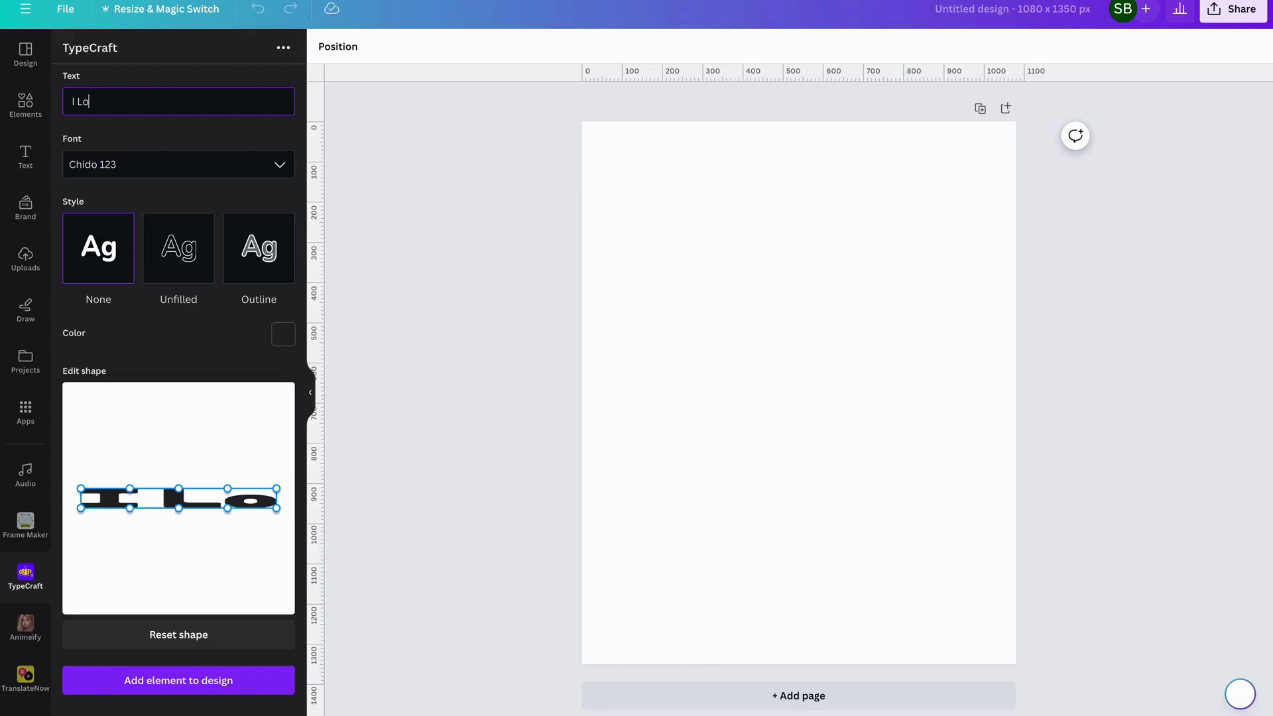
key(BackSpace)
text(VE)
key(BackSpace)
key(BackSpace)
text(OVE)
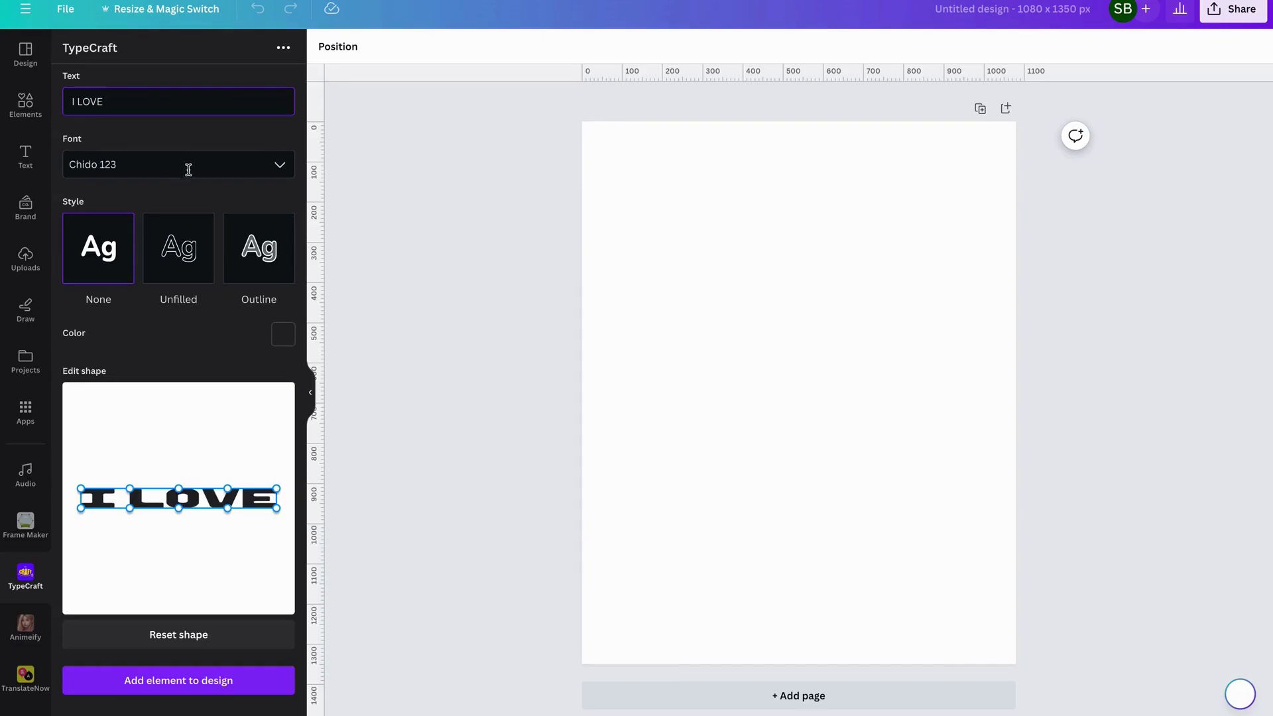
Set the TypeCraft text's font to Cubao 123
click(281, 166)
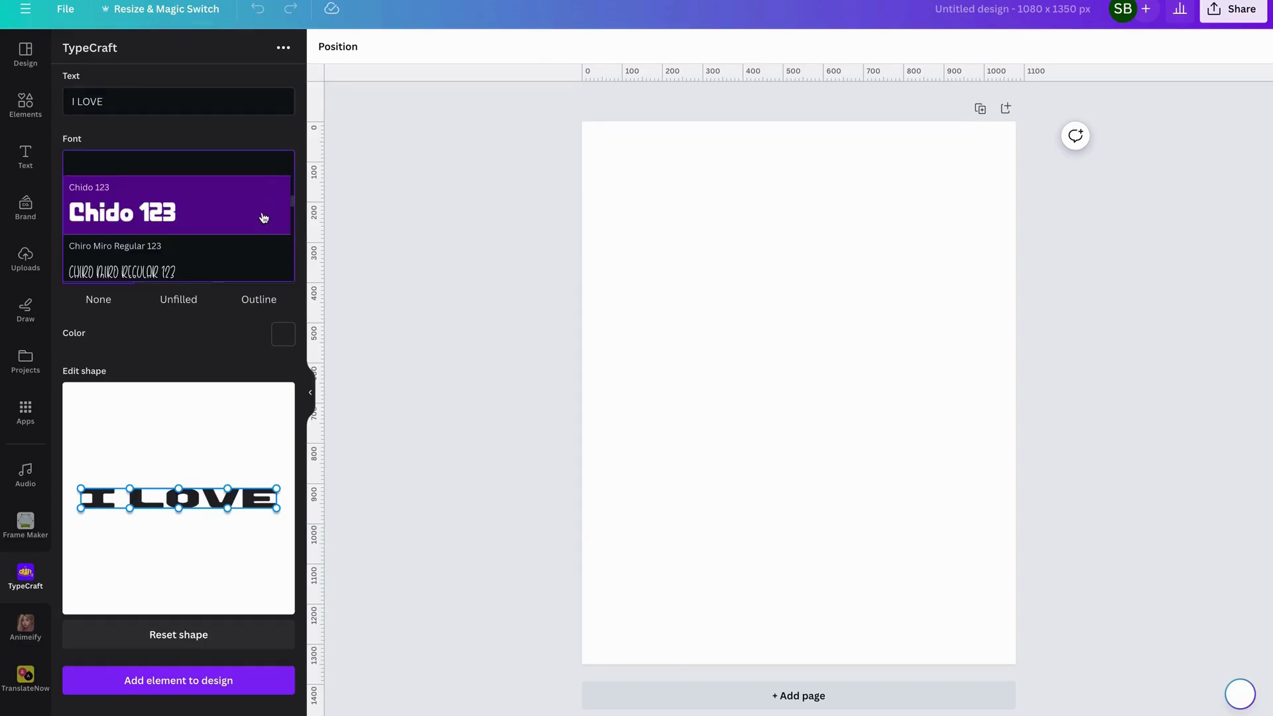
scroll(227, 232, down, 3)
scroll(227, 232, down, 5)
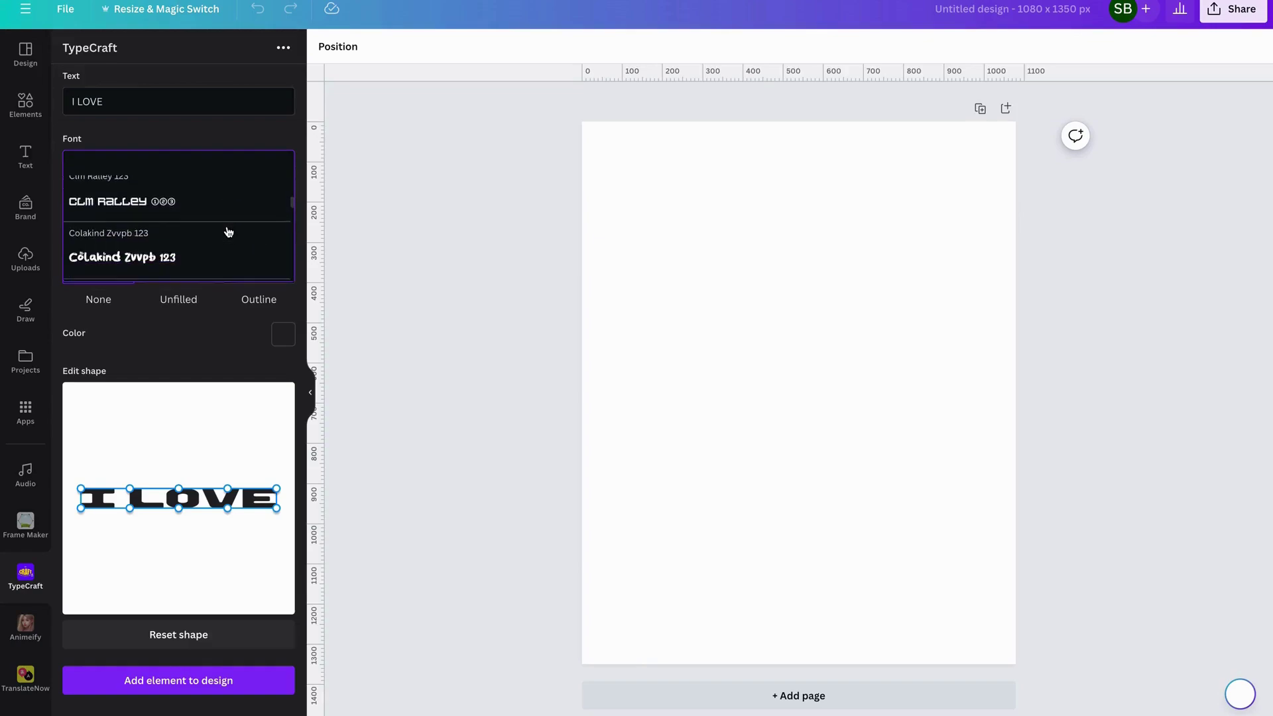
scroll(227, 232, down, 5)
scroll(228, 232, down, 2)
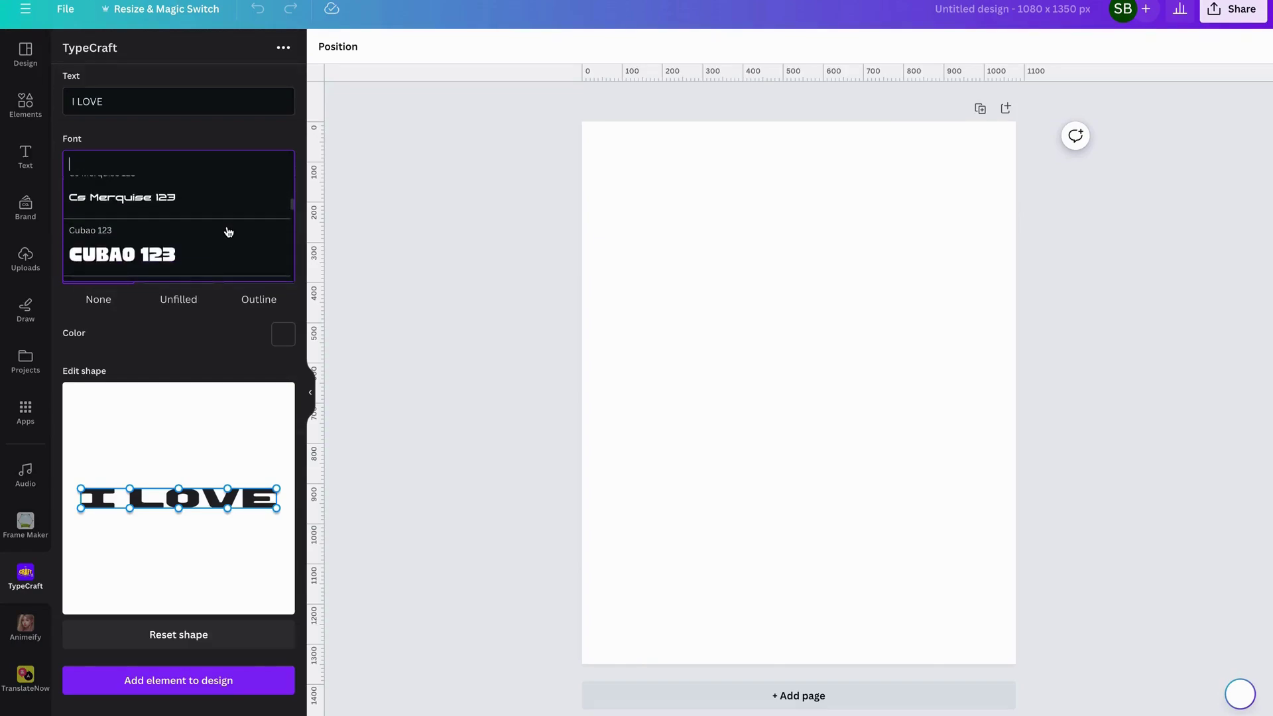
click(141, 256)
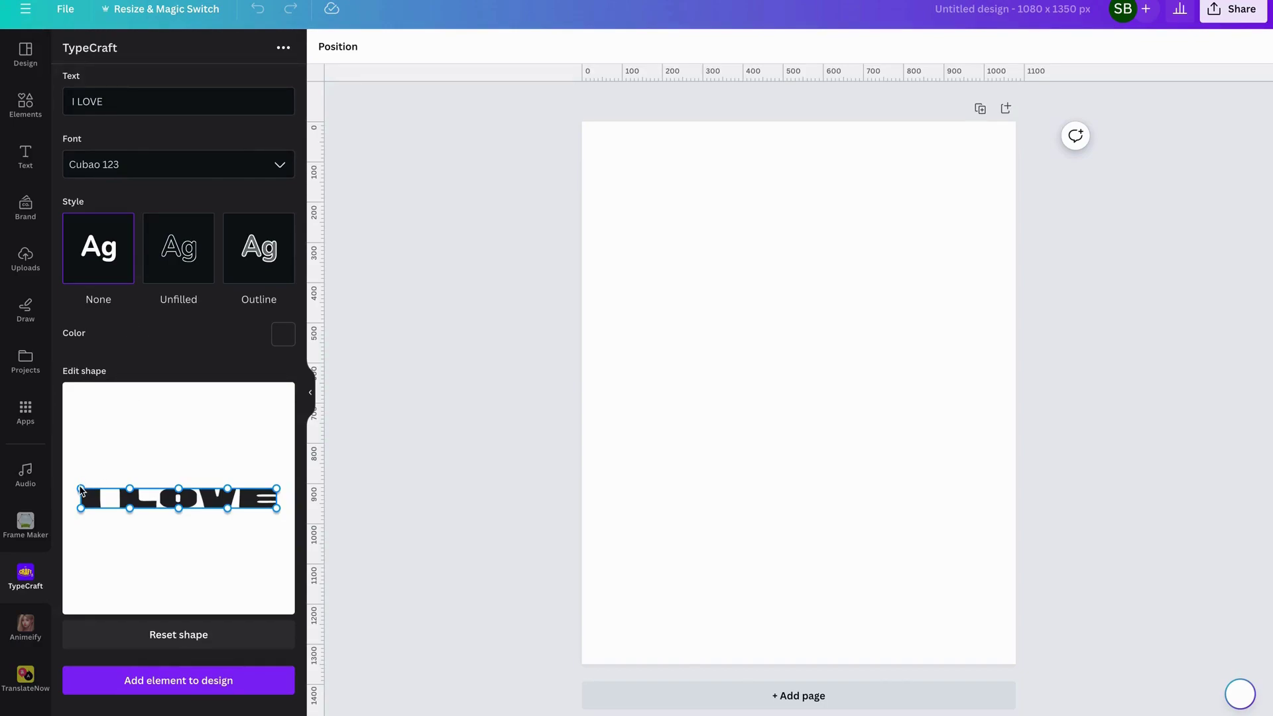
Stretch the I LOVE shape upward by raising its upper corner and middle points to near the shape canvas's upper edge
drag(82, 492, 83, 402)
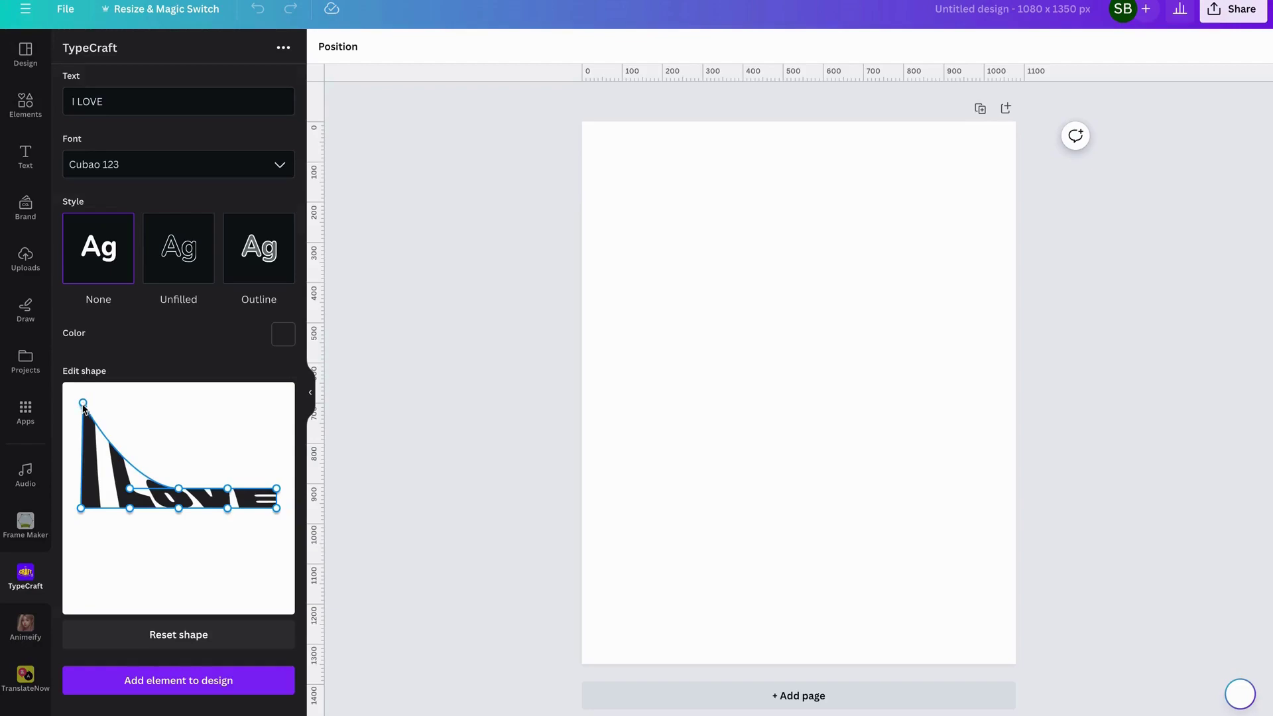
drag(179, 492, 178, 405)
drag(276, 490, 277, 411)
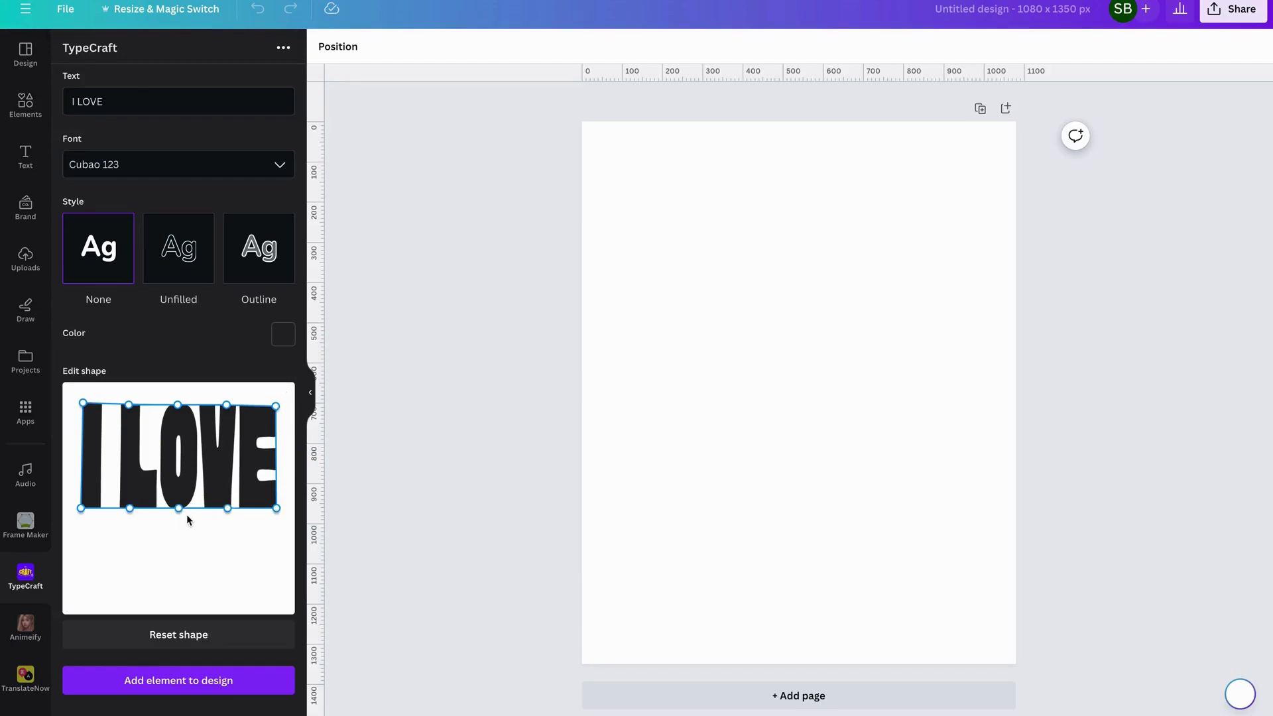
Raise the shape's lower-left corner and align the lower points into a straight edge sloping down to the right
drag(81, 509, 83, 466)
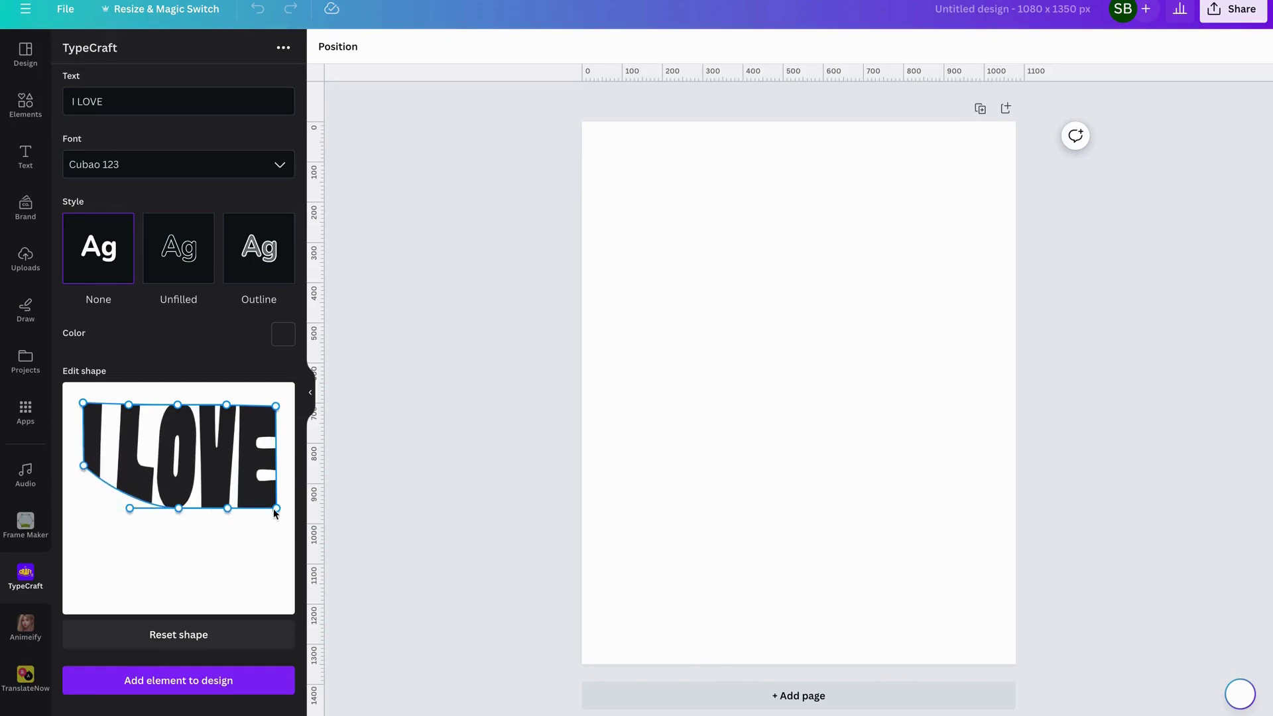
drag(129, 508, 111, 478)
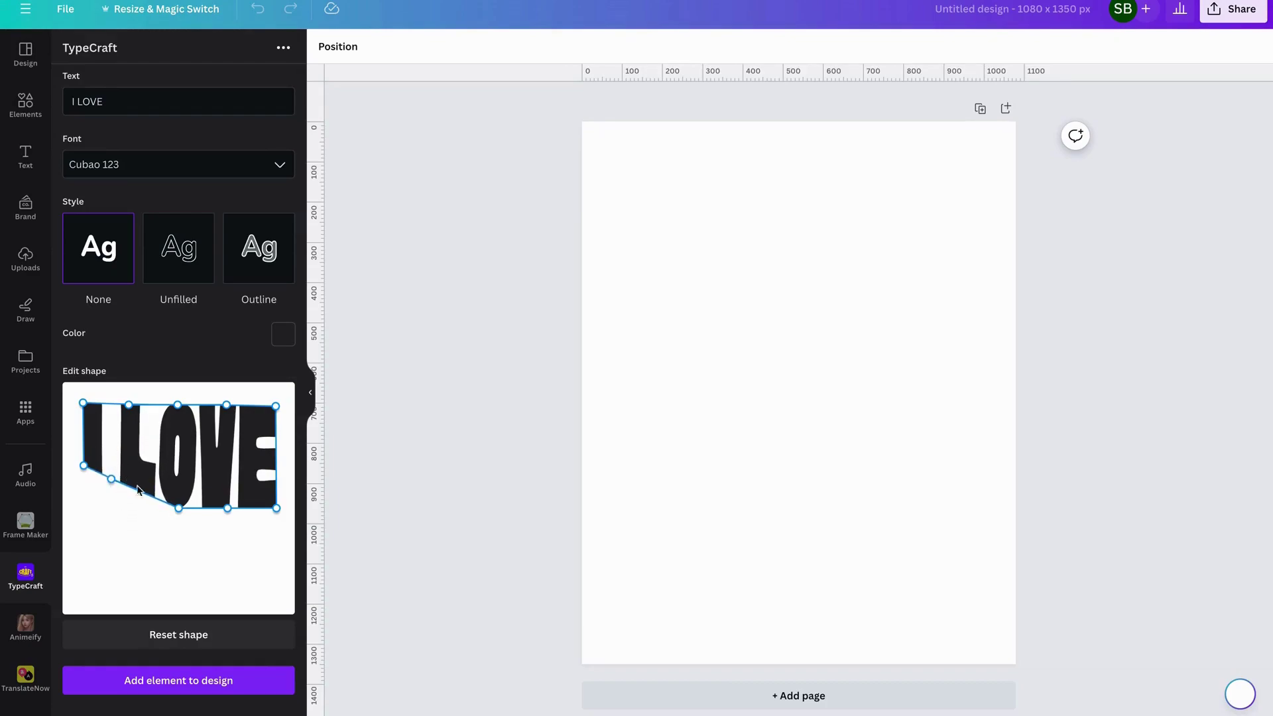
drag(179, 509, 246, 507)
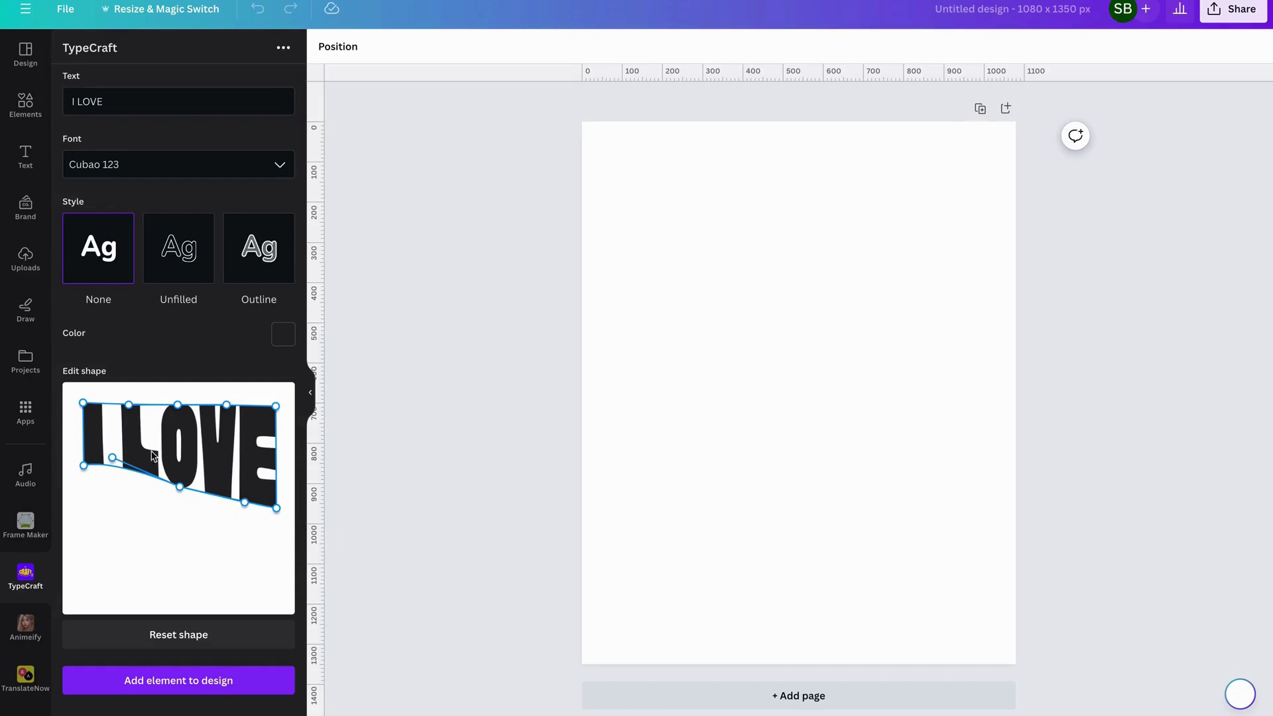
drag(112, 457, 102, 471)
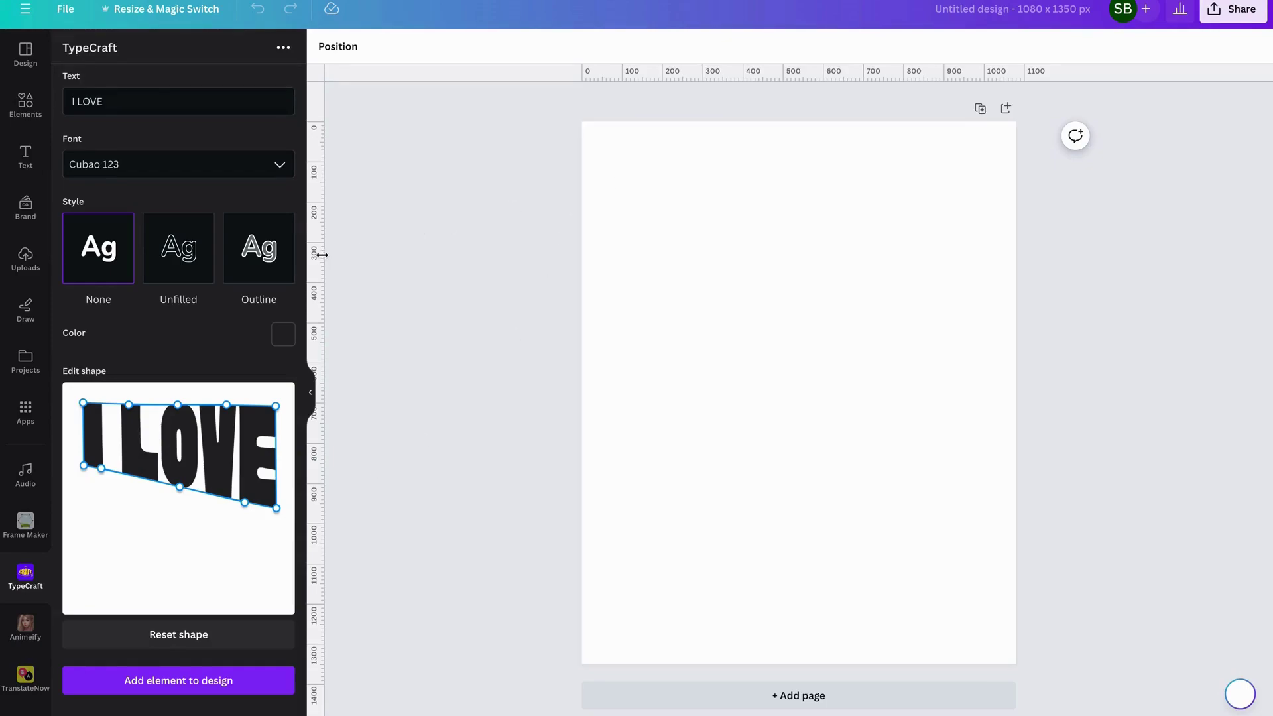
Add two vertical and two horizontal guides about 110 px inside the page edges as margins
drag(322, 254, 947, 240)
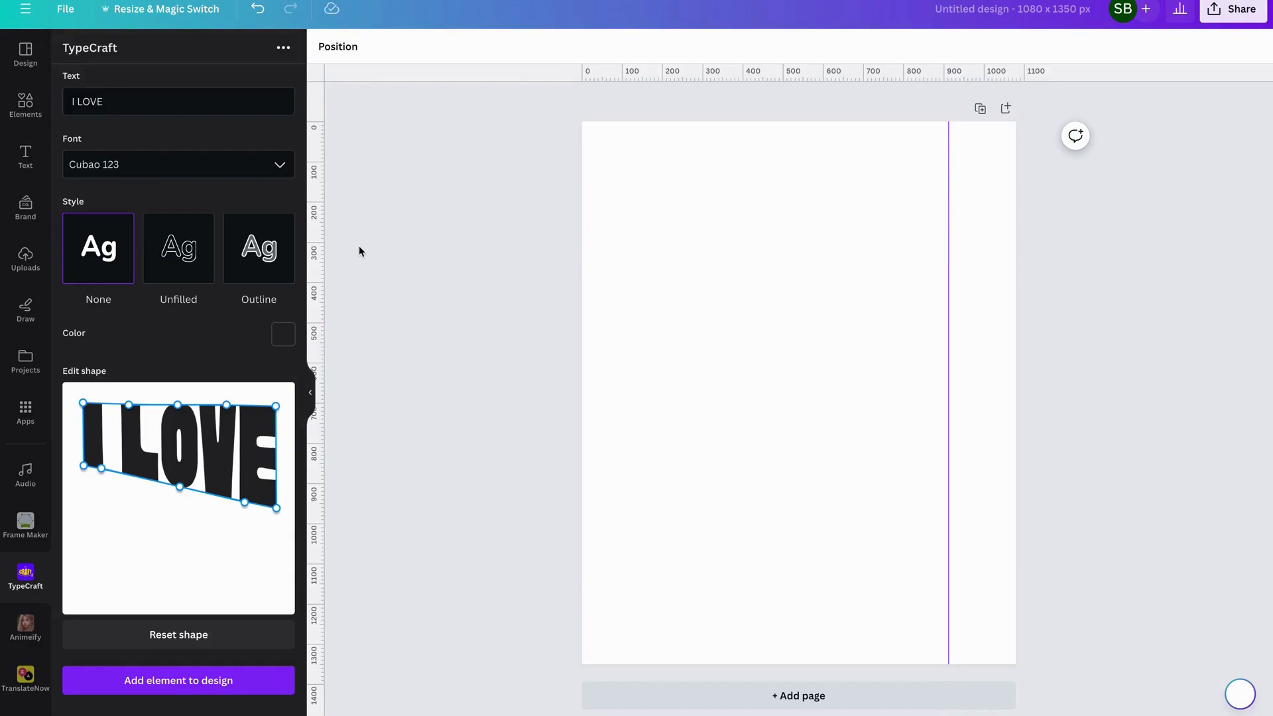
drag(316, 203, 622, 203)
drag(949, 241, 971, 242)
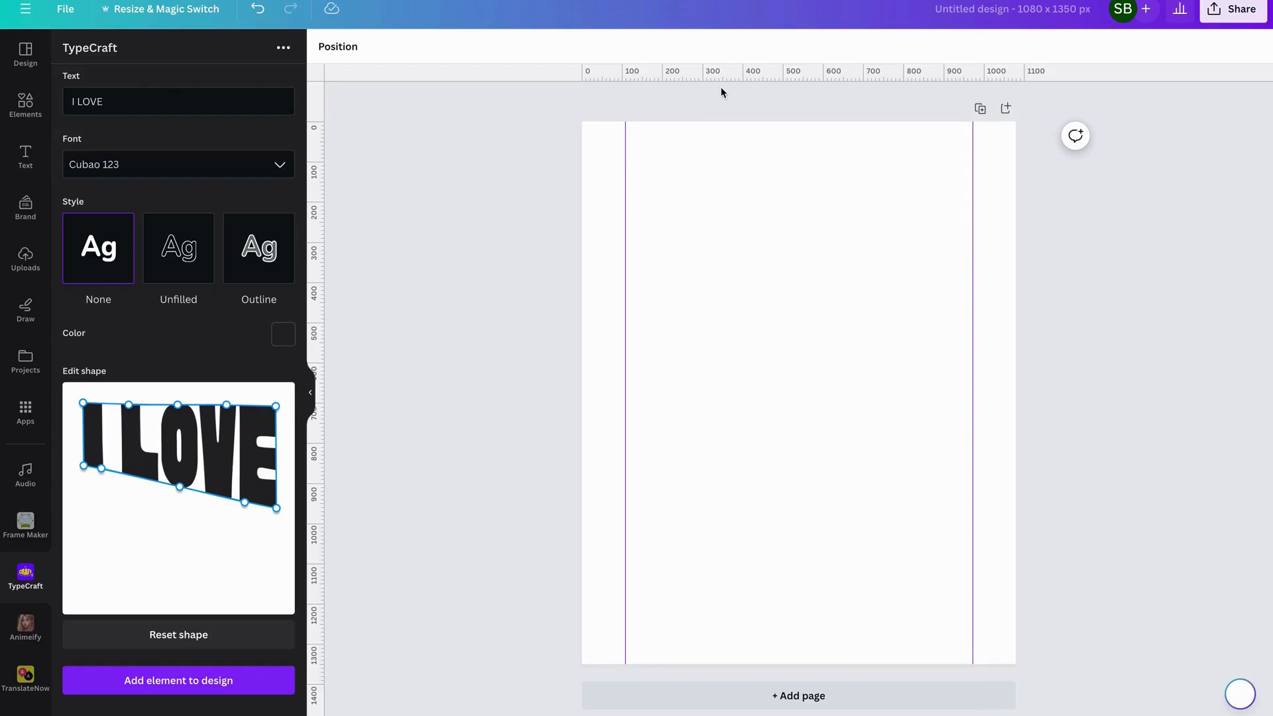
drag(727, 74, 723, 165)
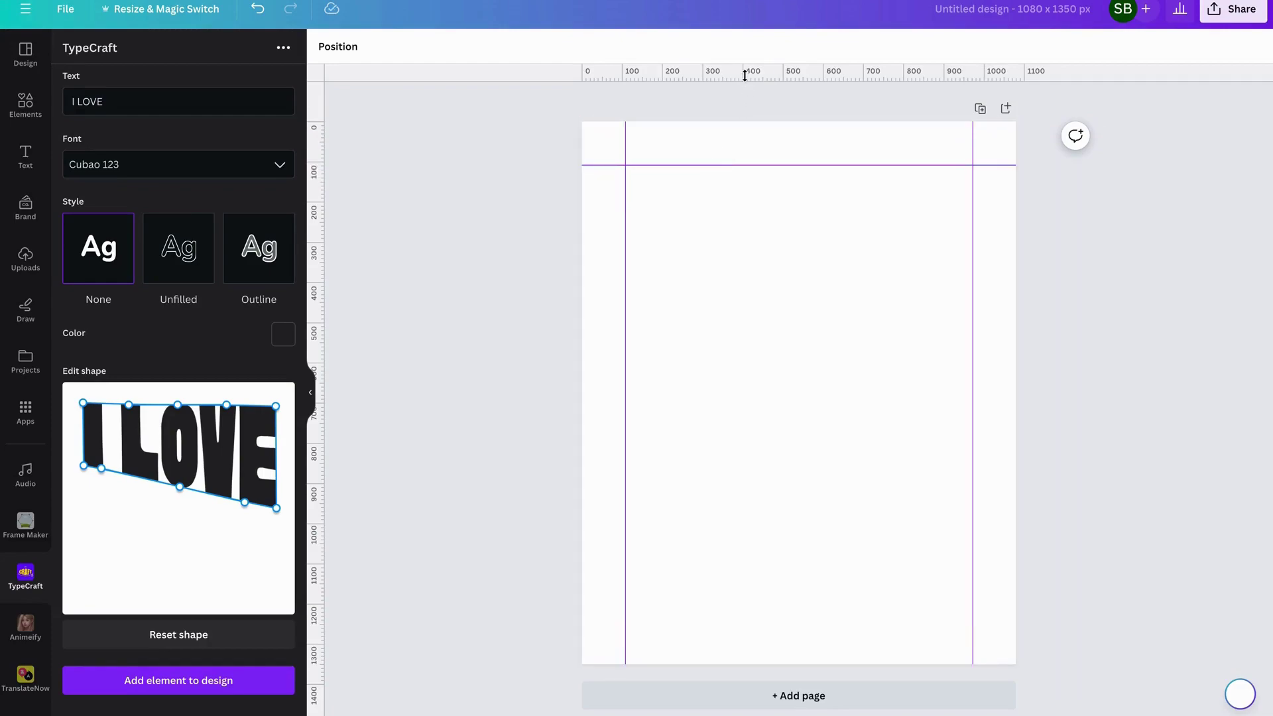
drag(744, 75, 778, 621)
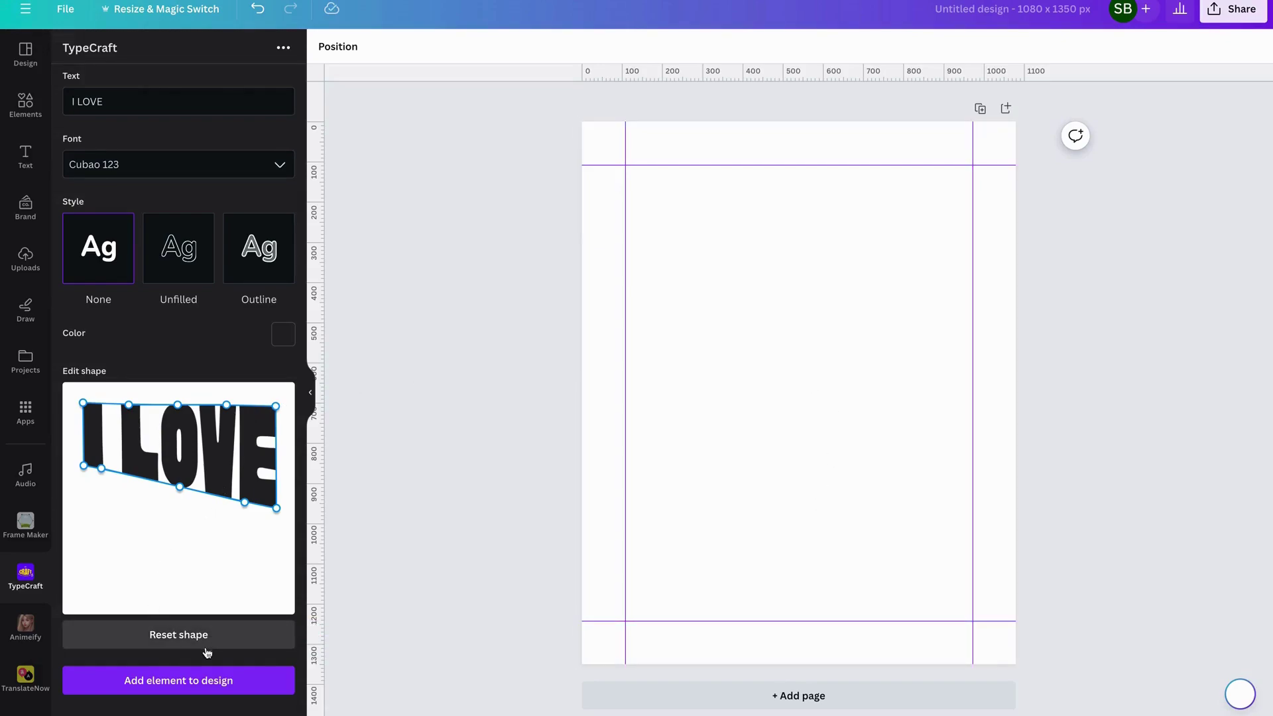
Add the I LOVE element to the page, snap it to the upper-left guide corner and scale it to the right guide
click(144, 691)
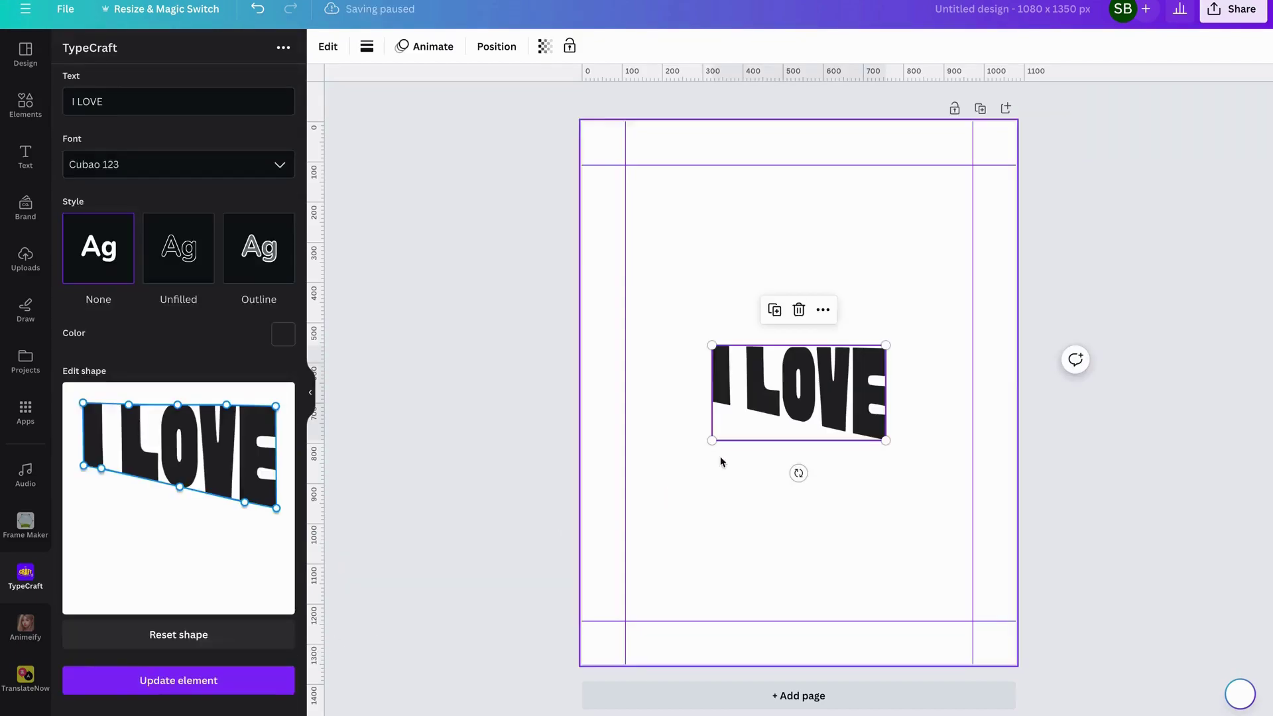
click(789, 387)
drag(789, 387, 703, 206)
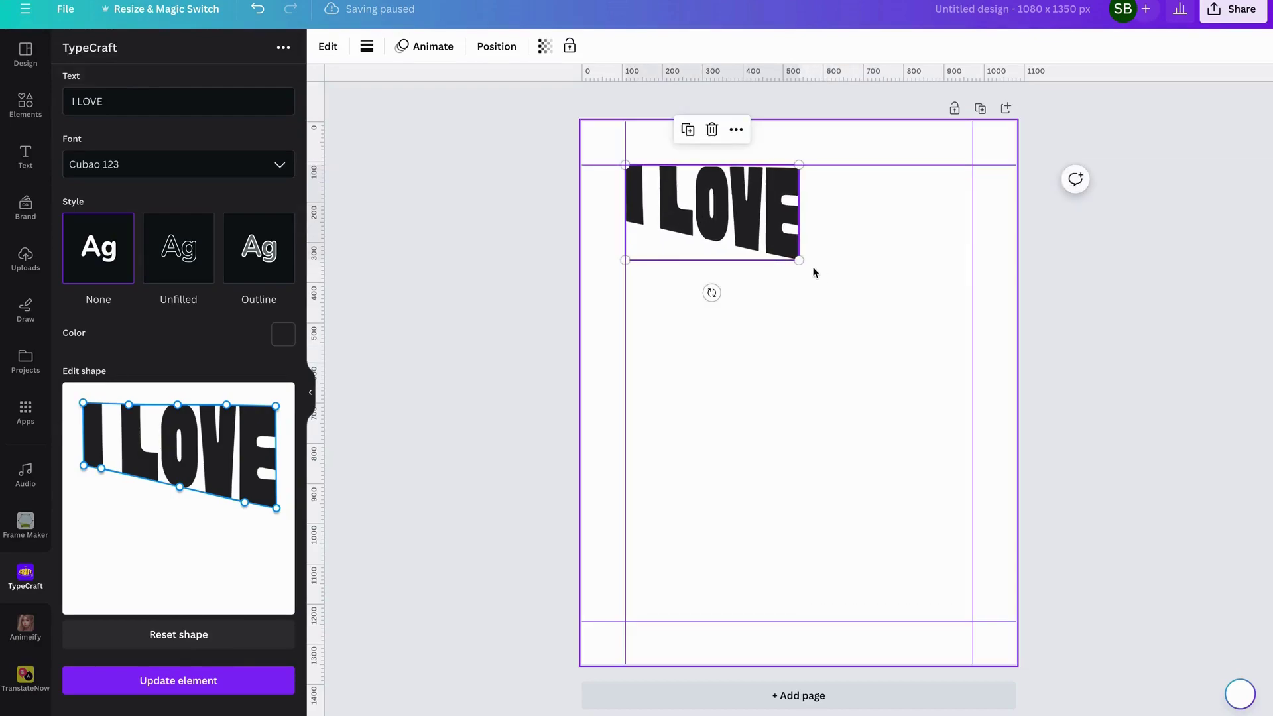
drag(799, 259, 970, 361)
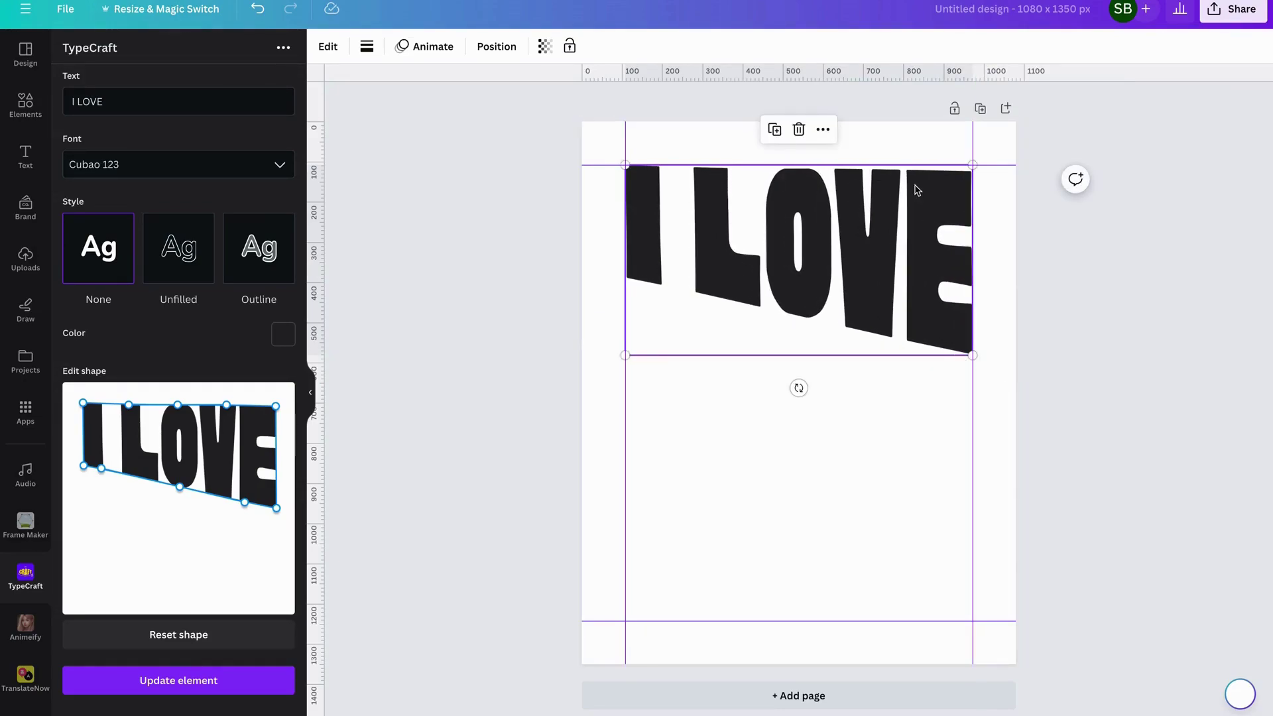
Level the middle and right points of the I LOVE shape's upper edge and update the element on the page
drag(179, 411, 180, 409)
drag(276, 407, 276, 406)
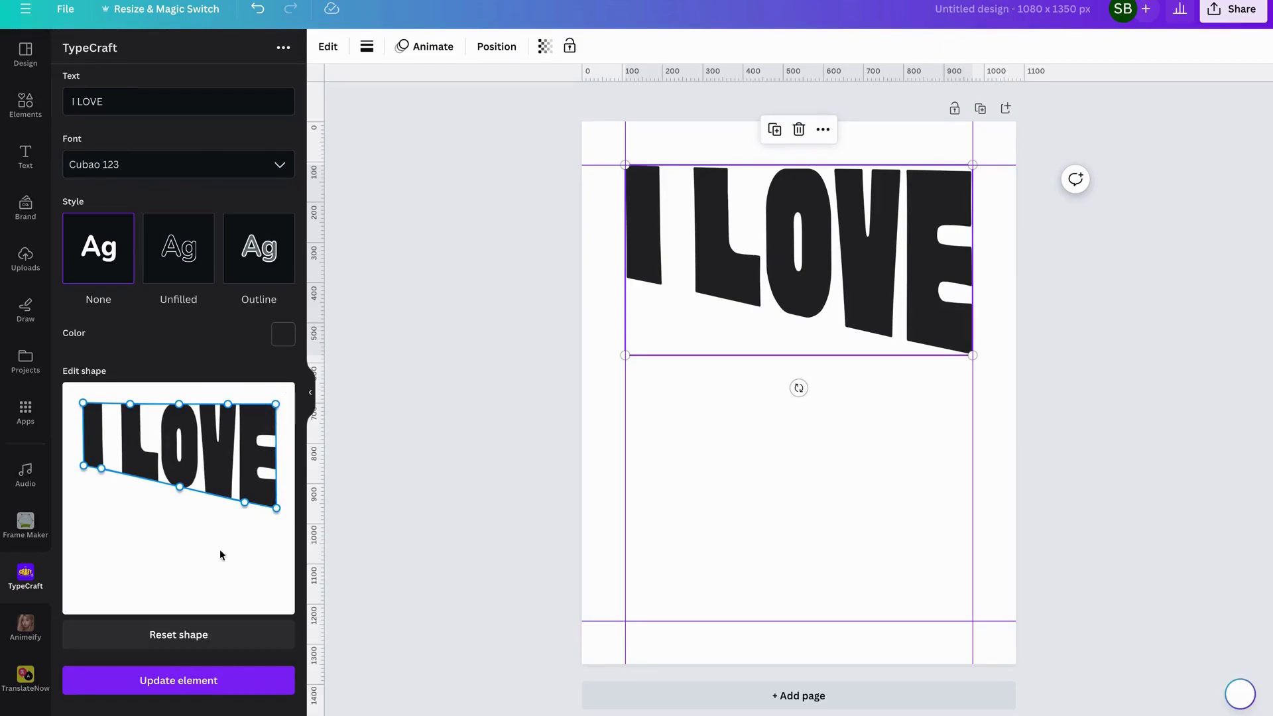
click(183, 684)
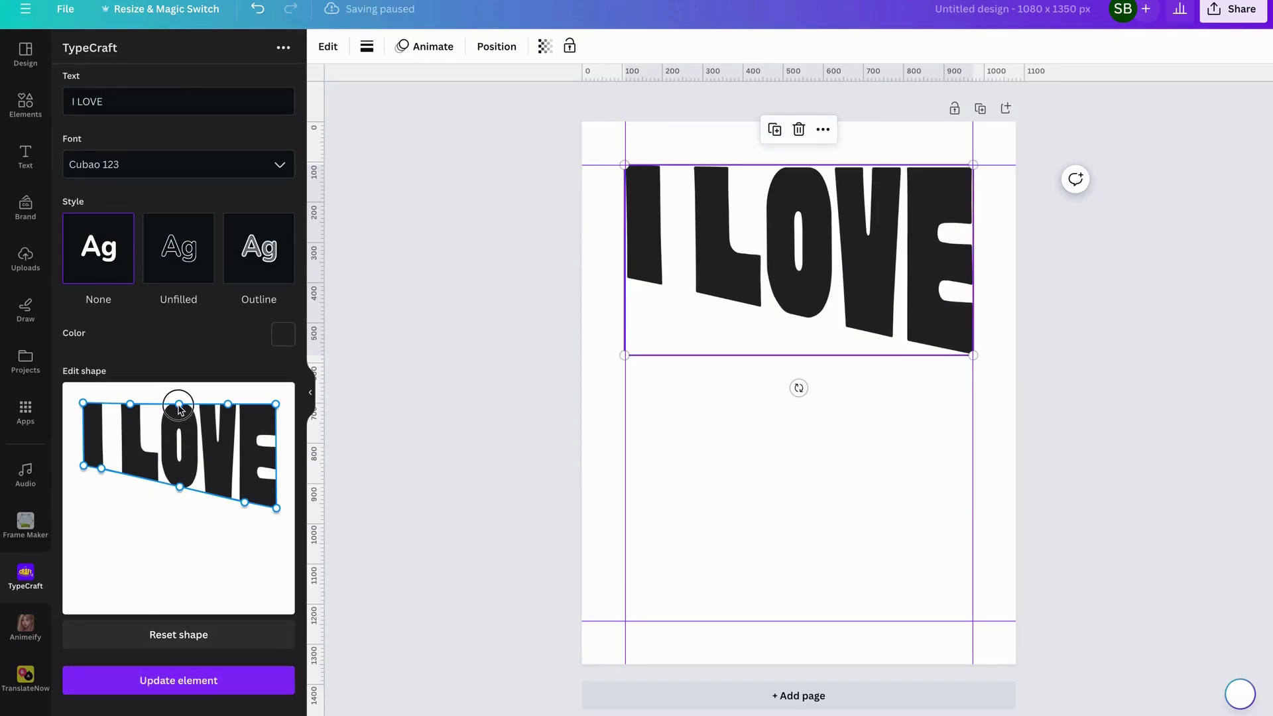
drag(179, 406, 180, 404)
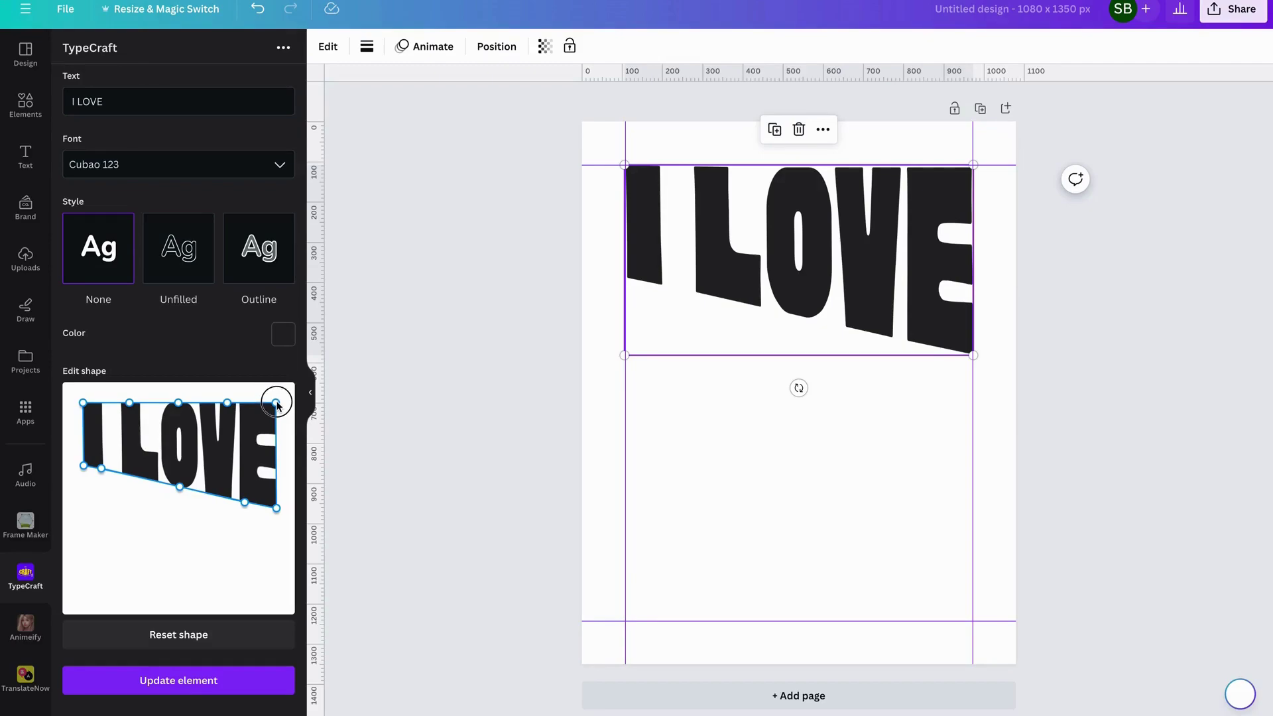
click(195, 687)
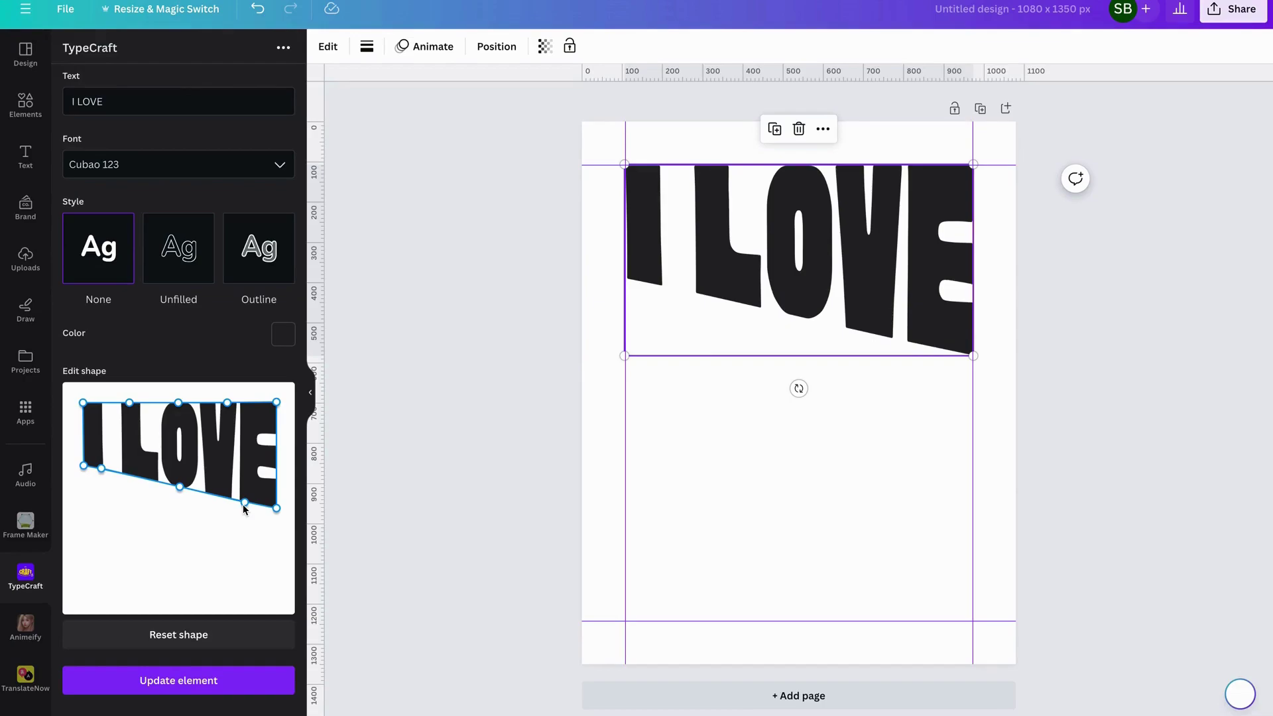
Duplicate the I LOVE element and place the copy on the lower margin guide between the side guides
click(776, 129)
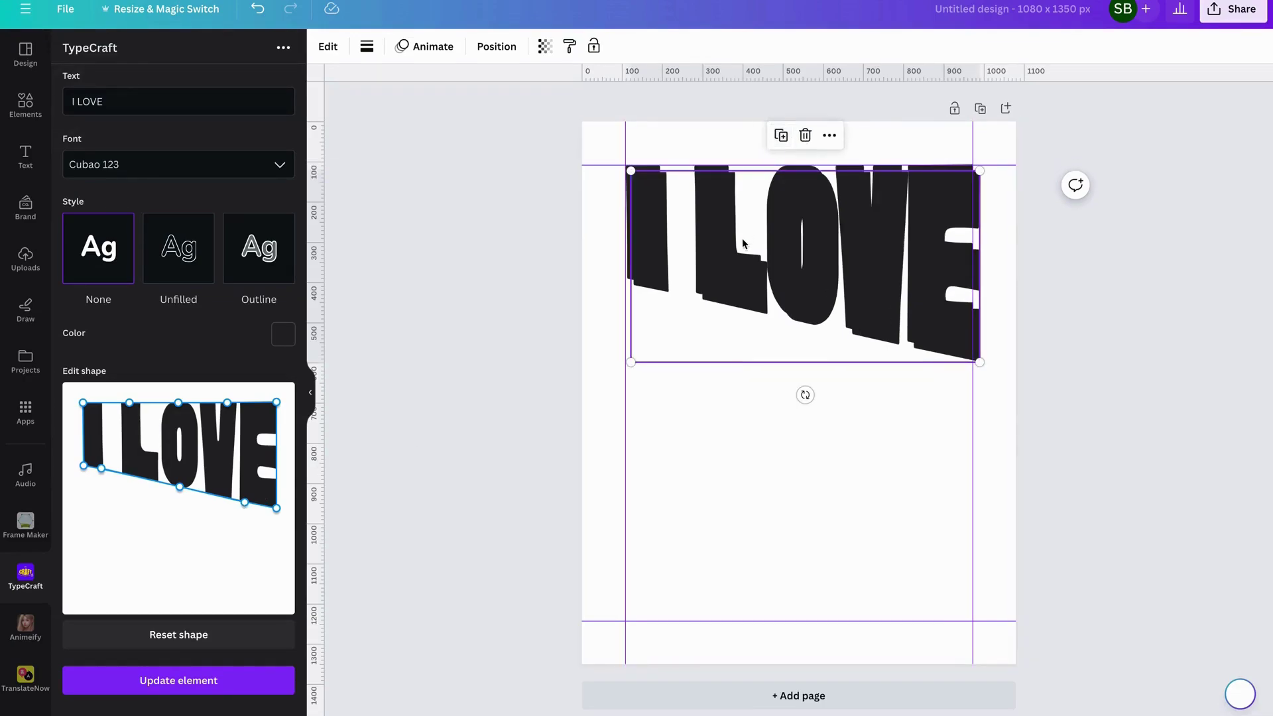
drag(742, 242, 732, 496)
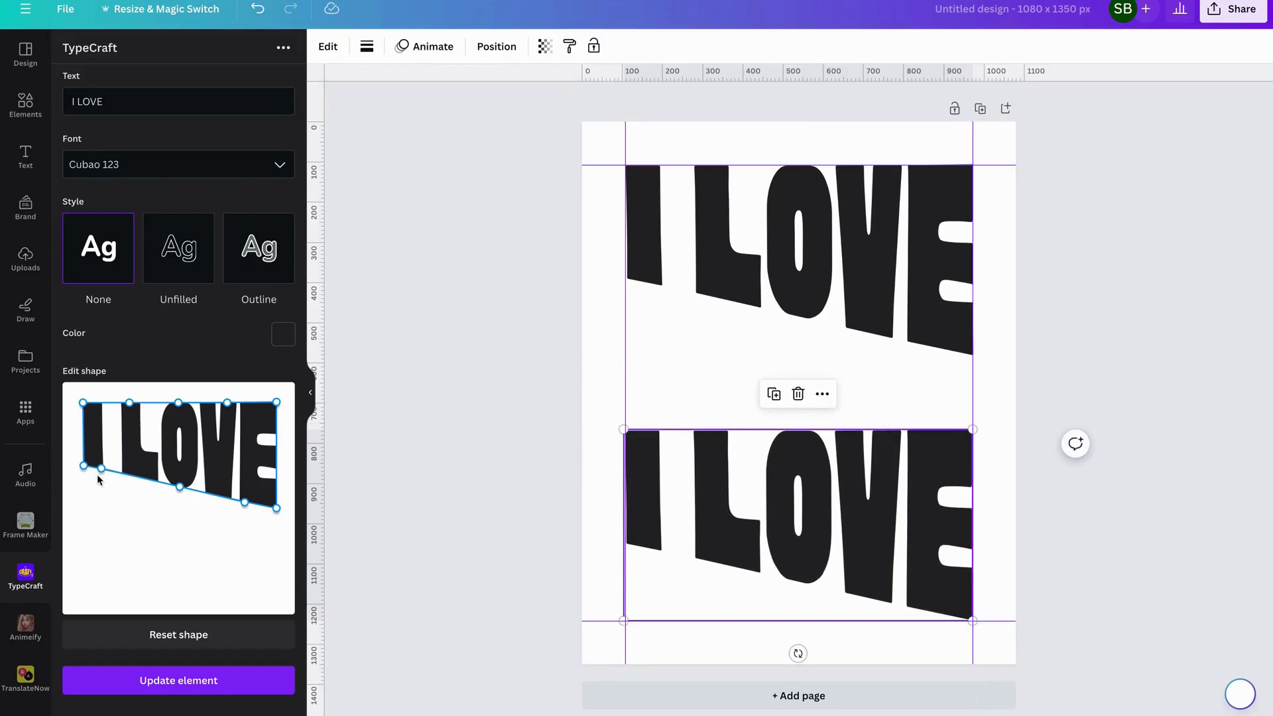
Stretch the lower edge of the bottom I LOVE copy down to a nearly level line and snap the updated element to the lower-left guide corner
drag(82, 465, 84, 585)
drag(178, 491, 243, 590)
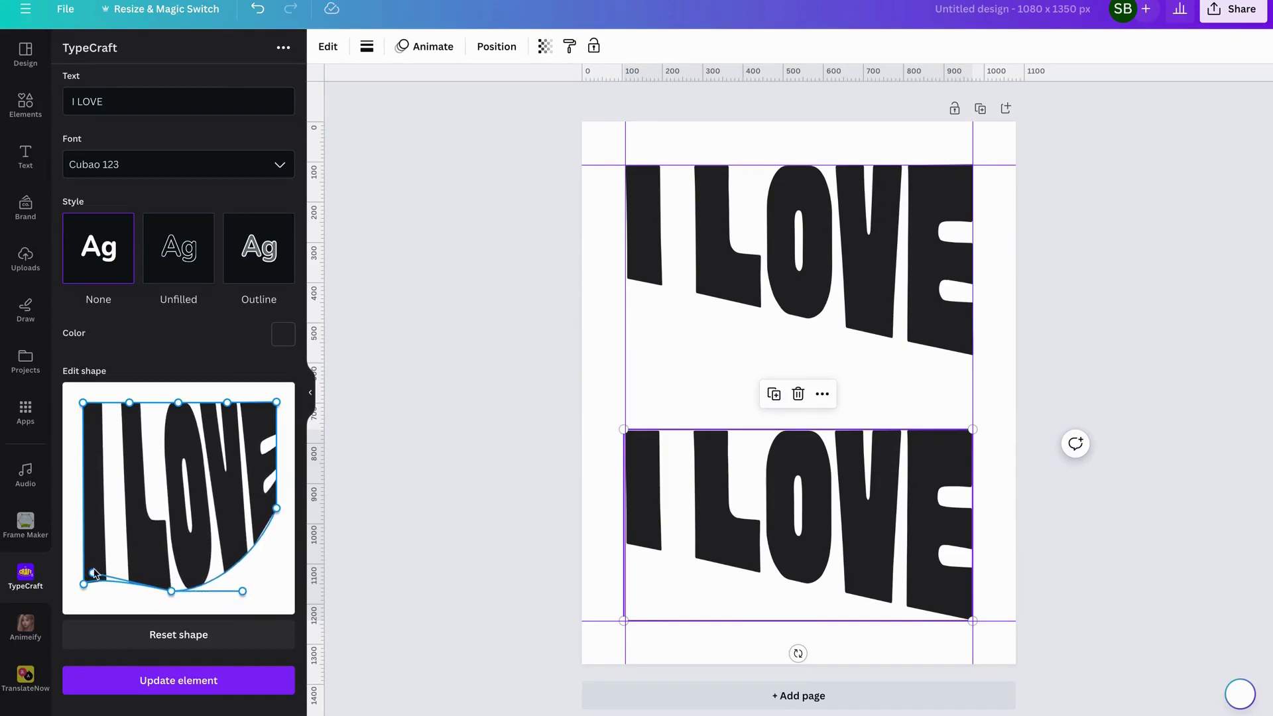
mouse_move(92, 574)
mouse_down()
mouse_move(104, 584)
mouse_move(80, 583)
mouse_up()
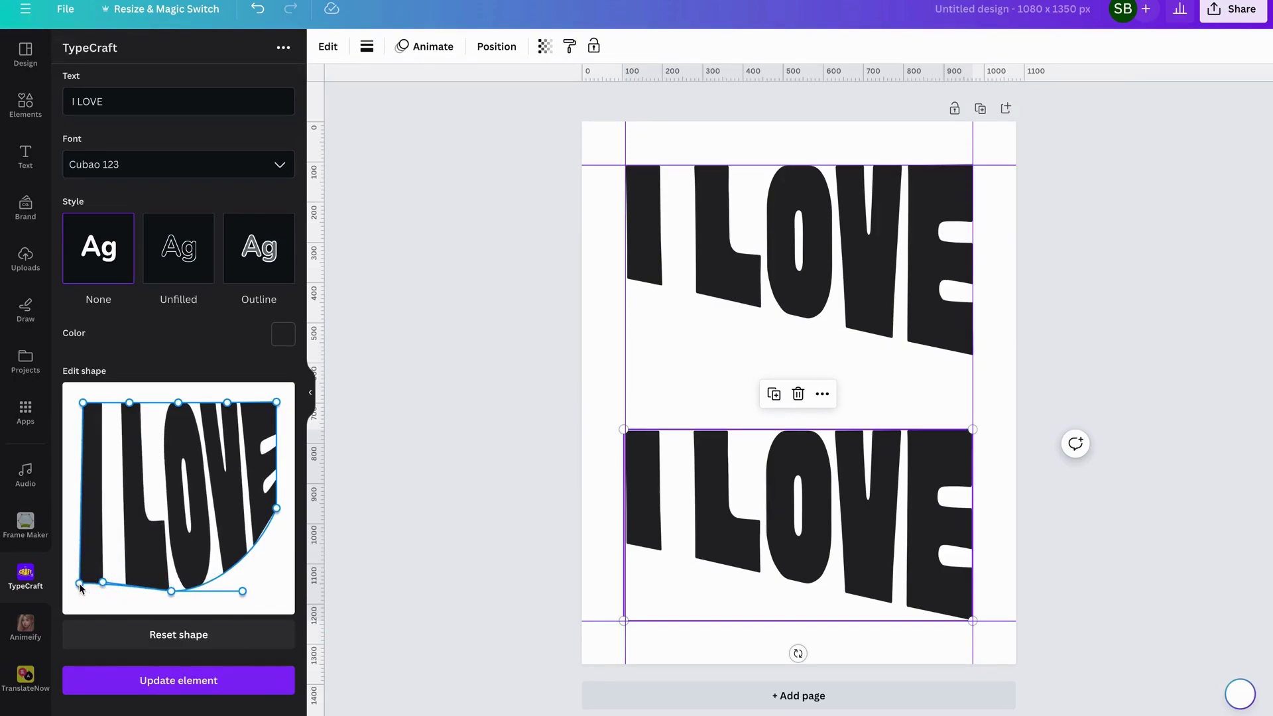
drag(277, 509, 279, 593)
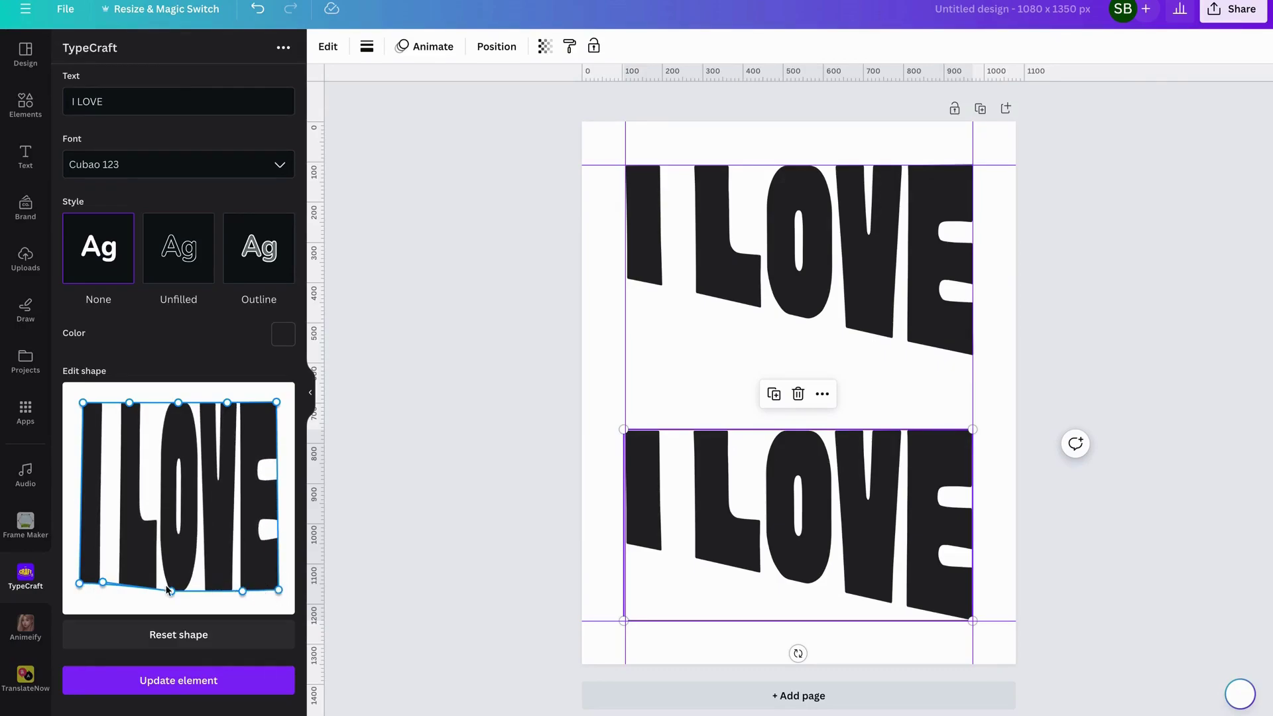
drag(102, 580, 80, 589)
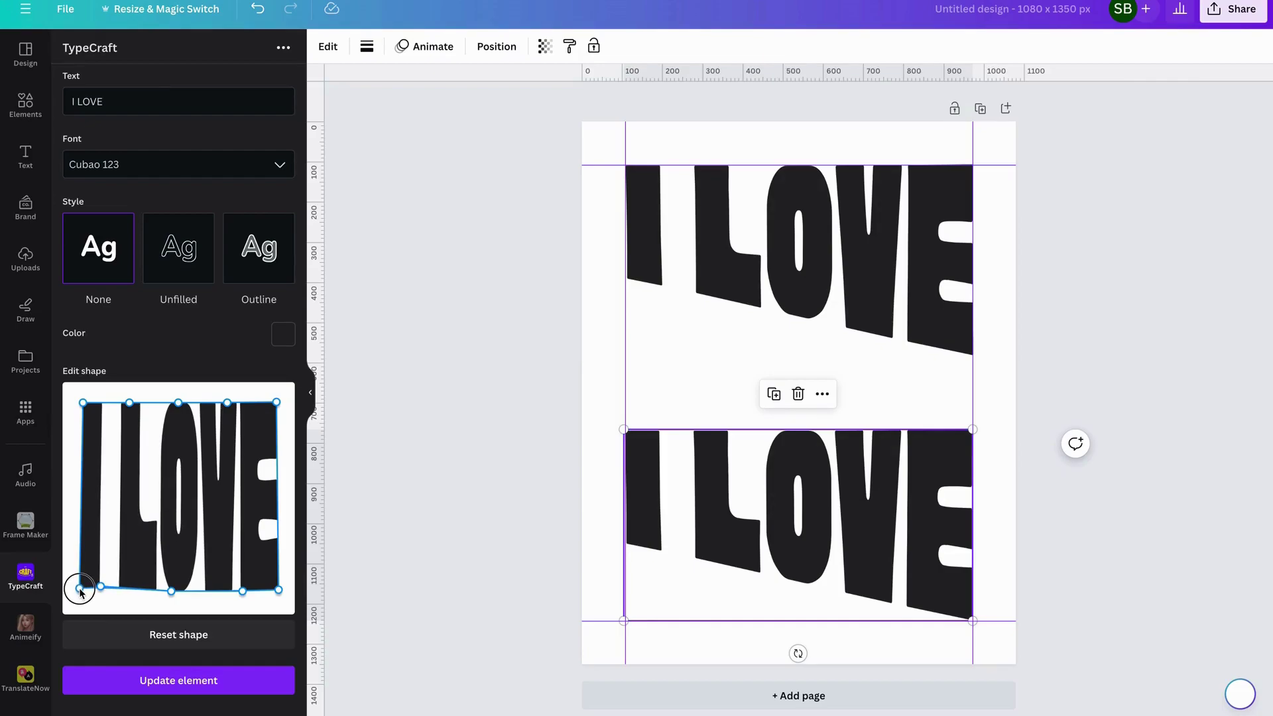
drag(100, 587, 101, 590)
drag(279, 590, 279, 593)
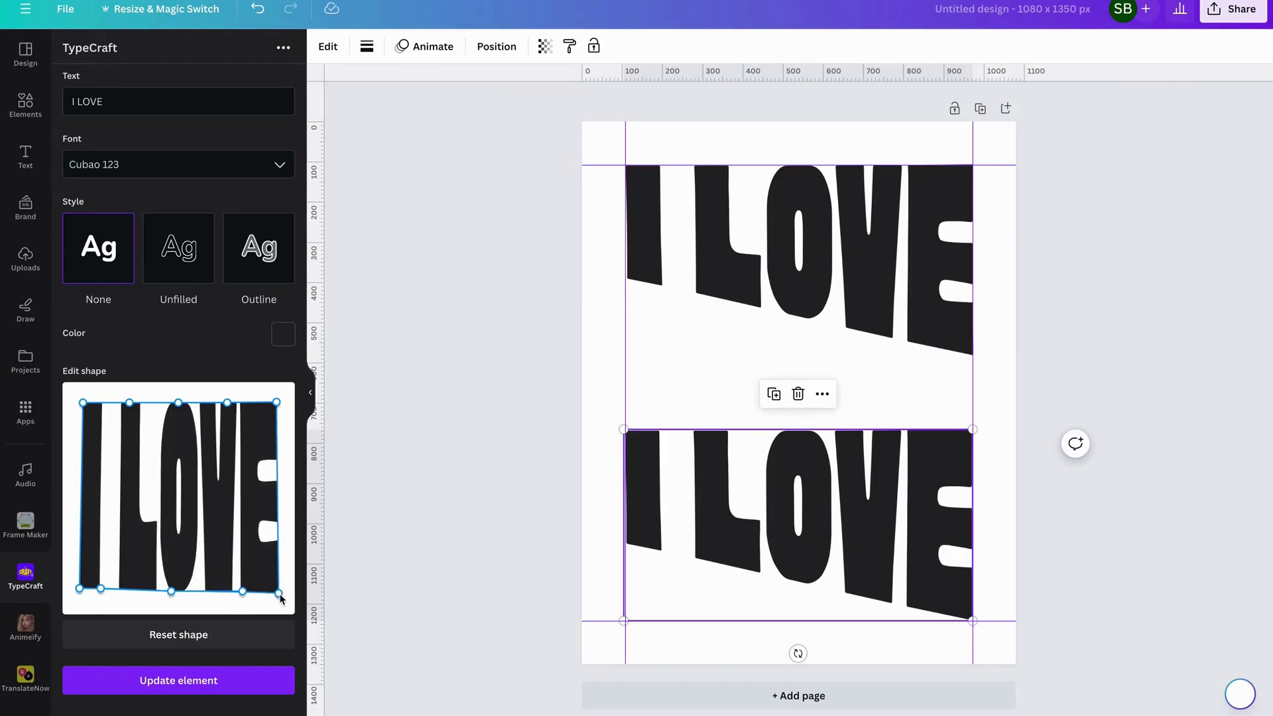
click(228, 683)
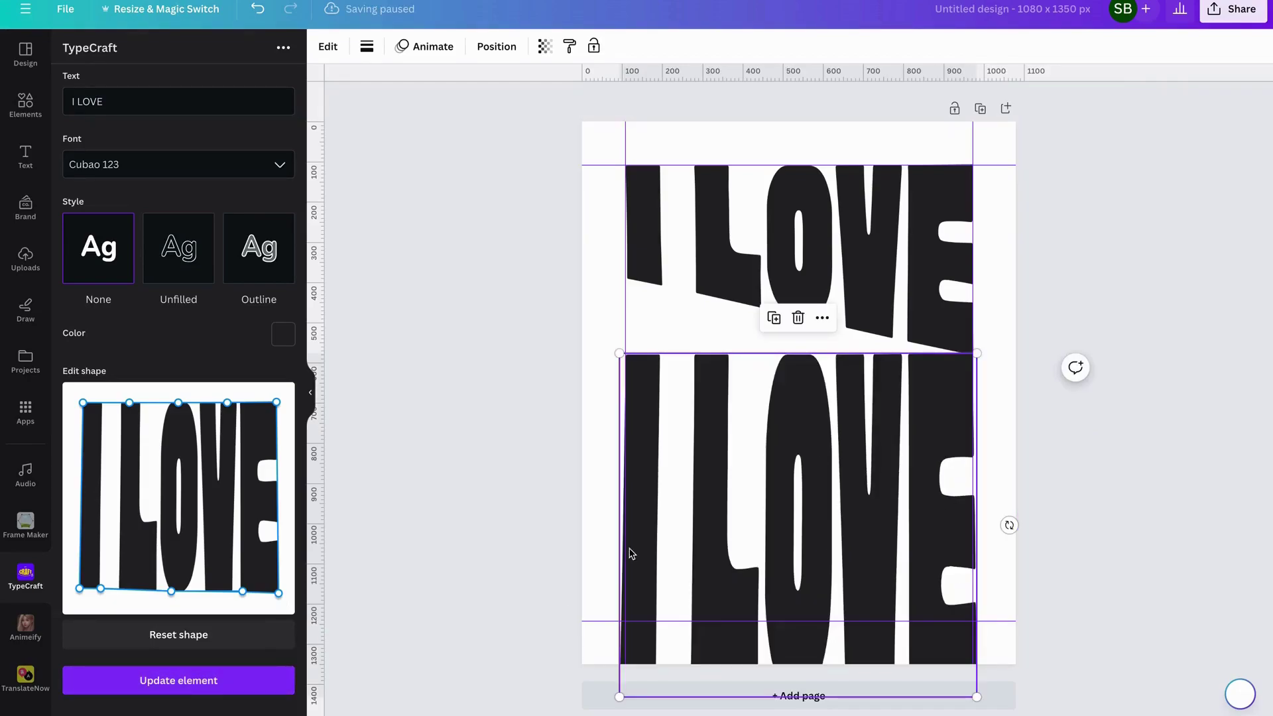
drag(780, 573, 782, 498)
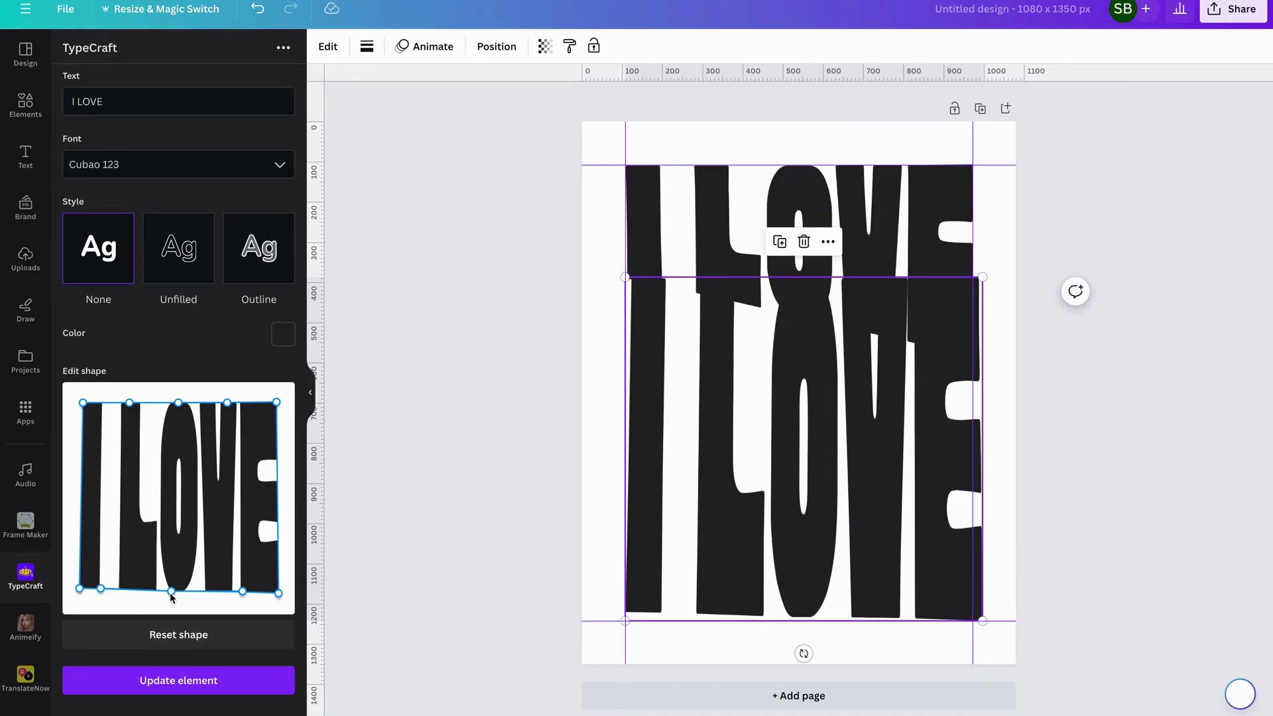
Fine-tune the middle and corner points of the copy's lower edge to straighten it and update the element
drag(171, 591, 170, 595)
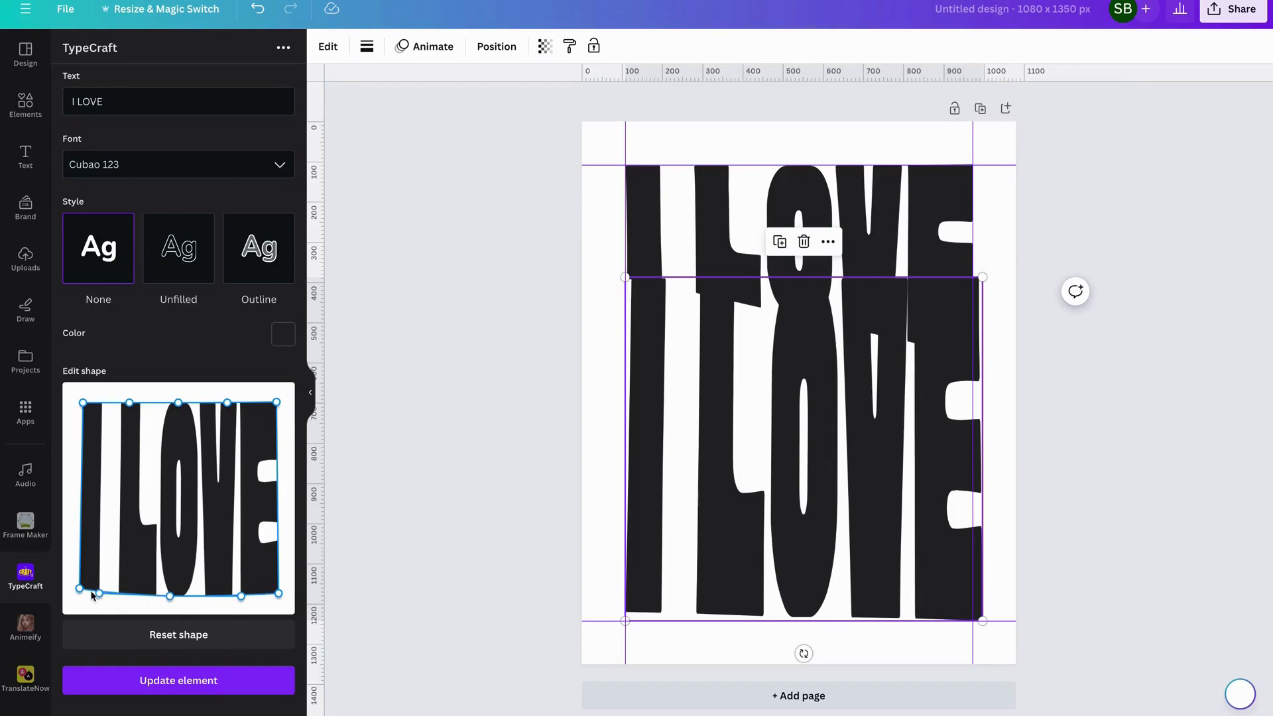
drag(78, 586, 80, 595)
click(279, 594)
drag(277, 596, 276, 600)
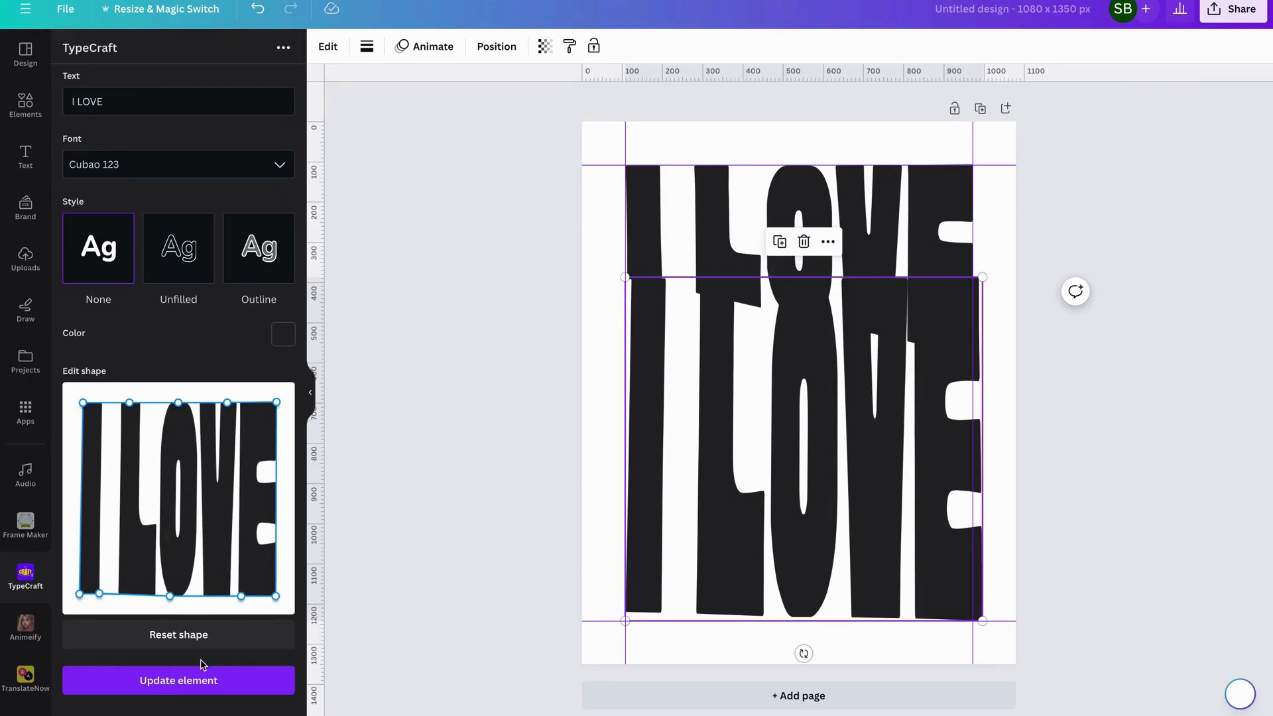
click(207, 686)
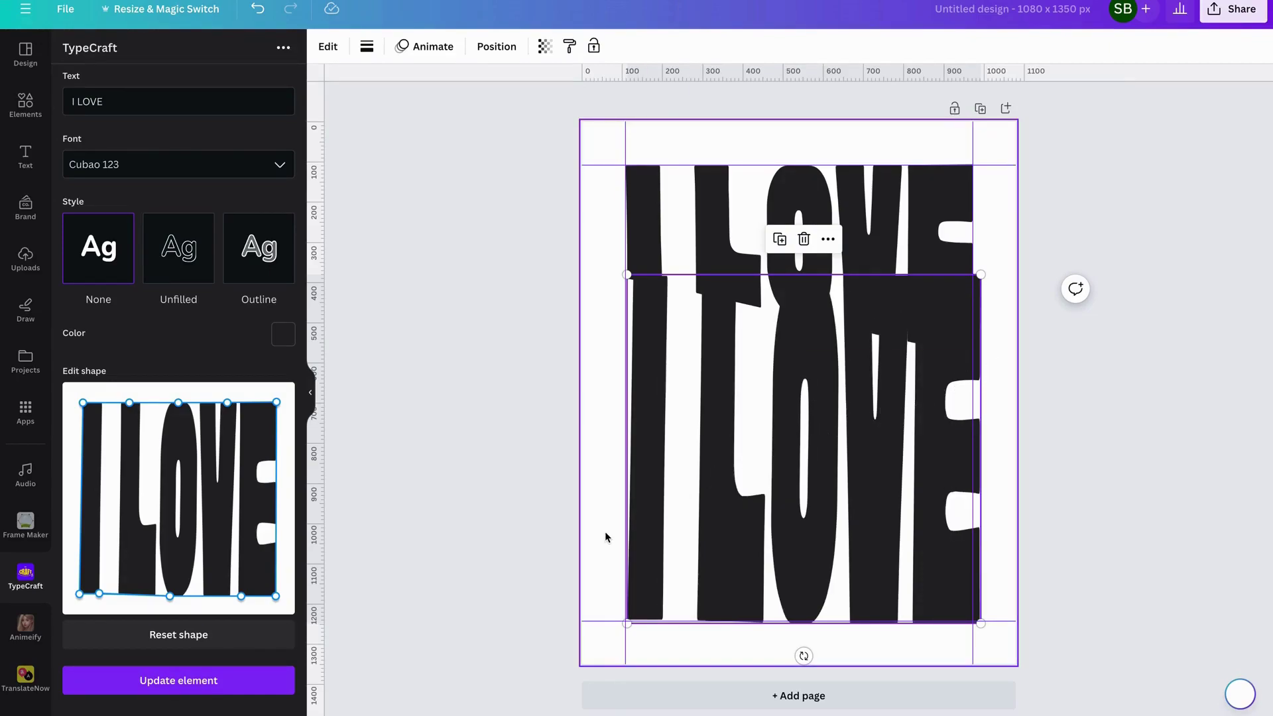
Reshape the copy's upper edge into a straight slope rising from left to right and set the updated element on the lower guide
drag(83, 403, 81, 502)
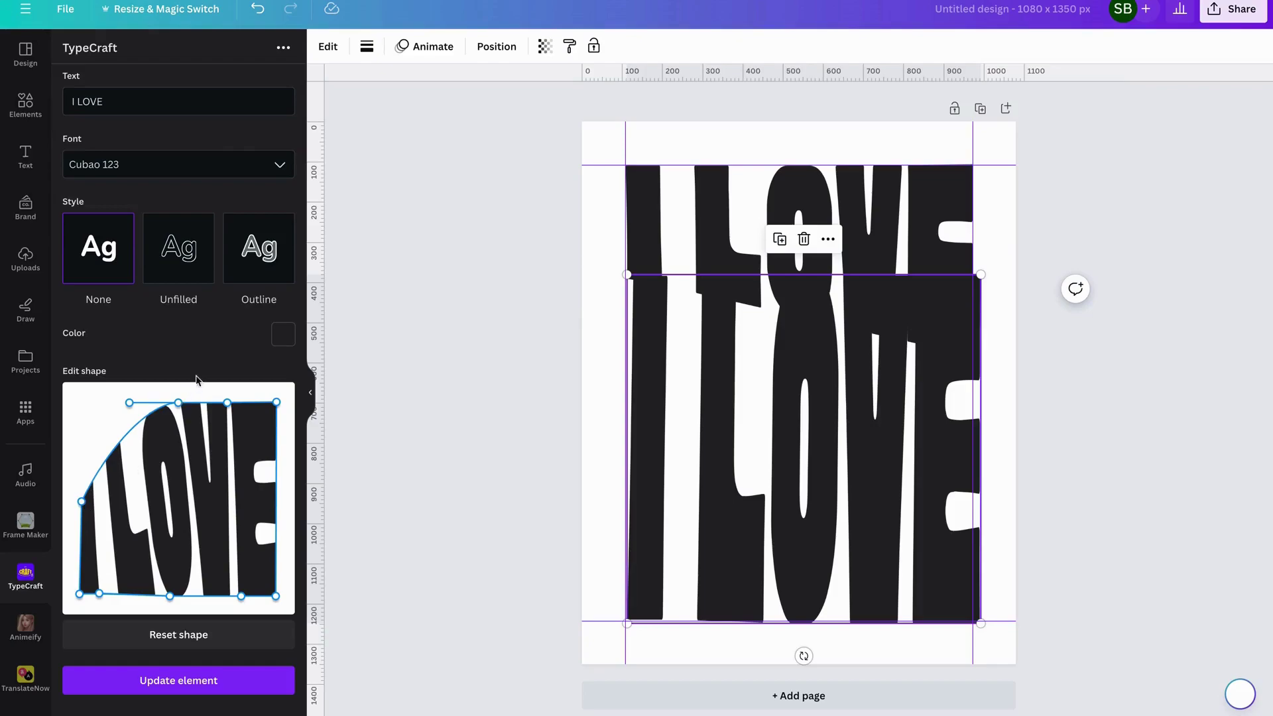
drag(178, 403, 174, 482)
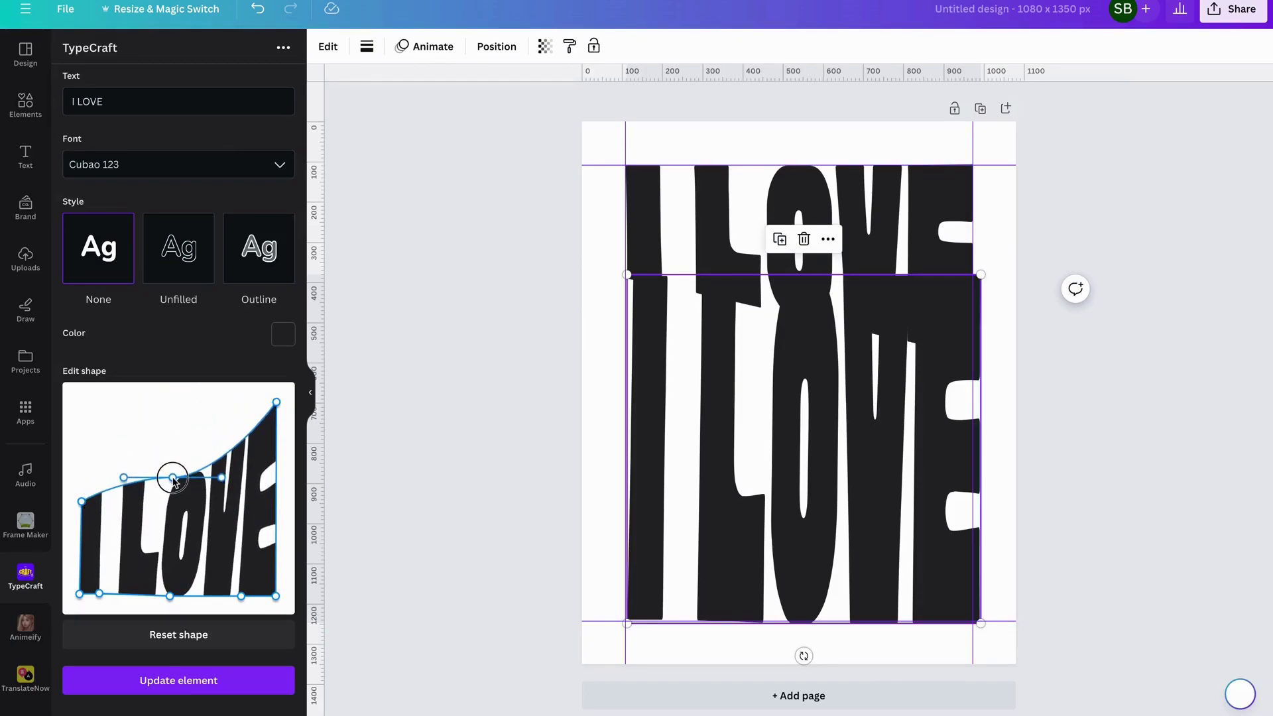
drag(276, 405, 278, 444)
drag(122, 480, 111, 497)
drag(222, 479, 240, 458)
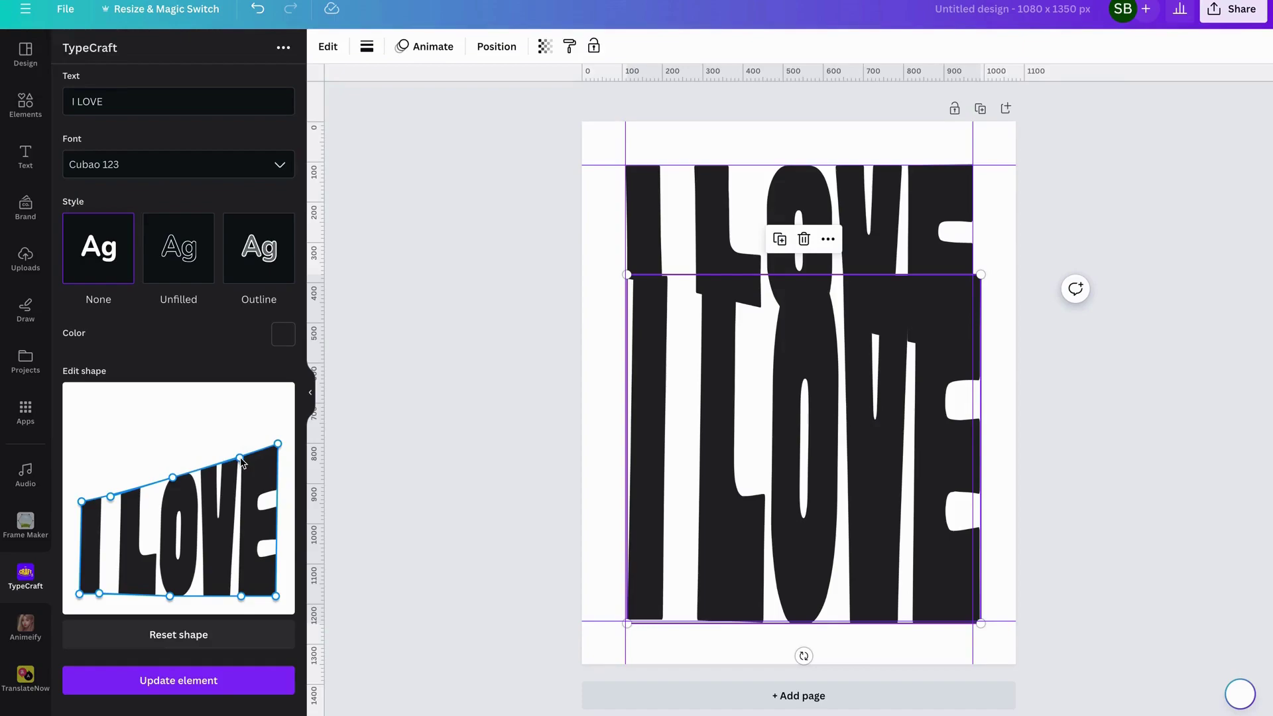
click(168, 681)
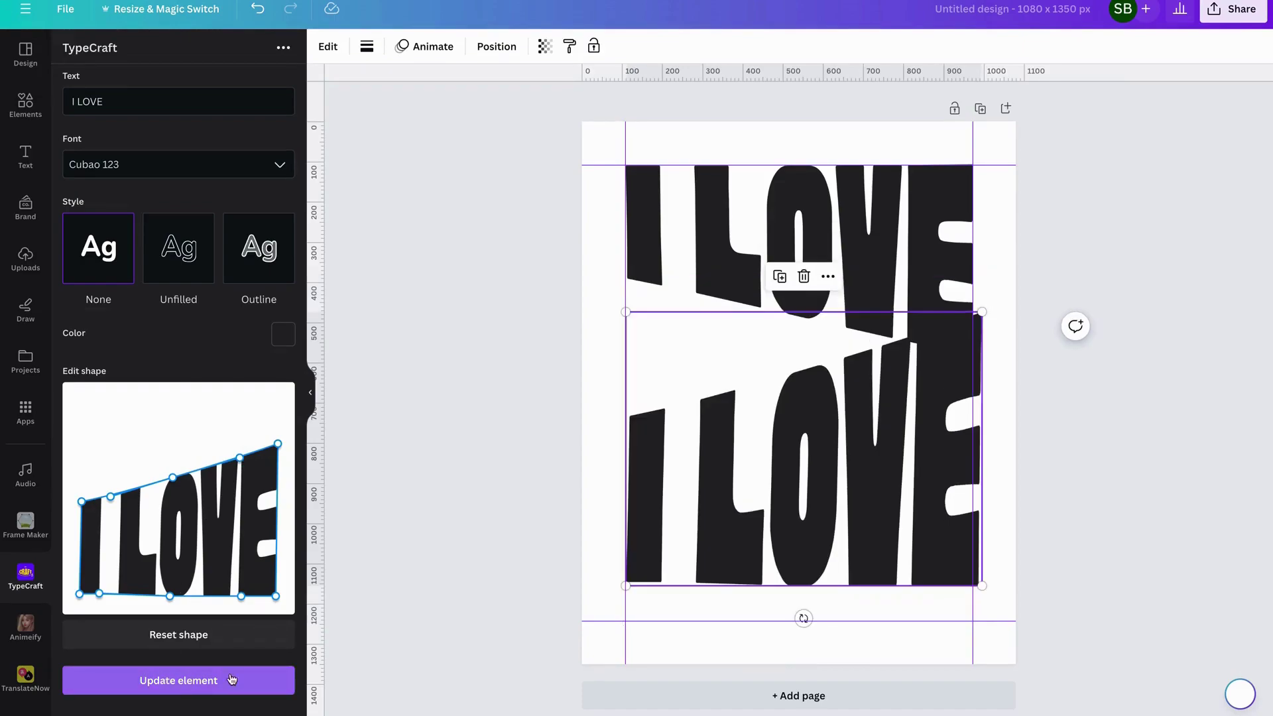
drag(798, 475, 799, 514)
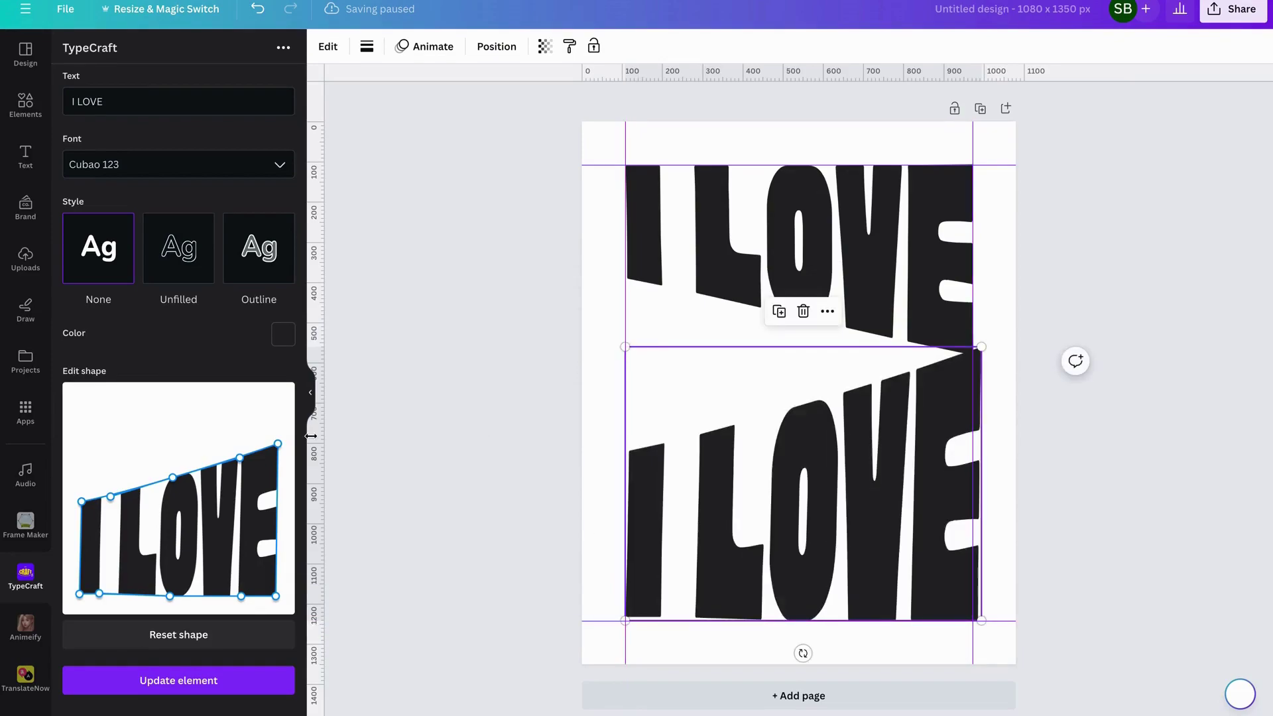
Lower the copy's sloped upper edge further and fit the updated element to the lower and right margin guides
drag(278, 448, 279, 482)
drag(171, 479, 169, 507)
drag(82, 502, 83, 531)
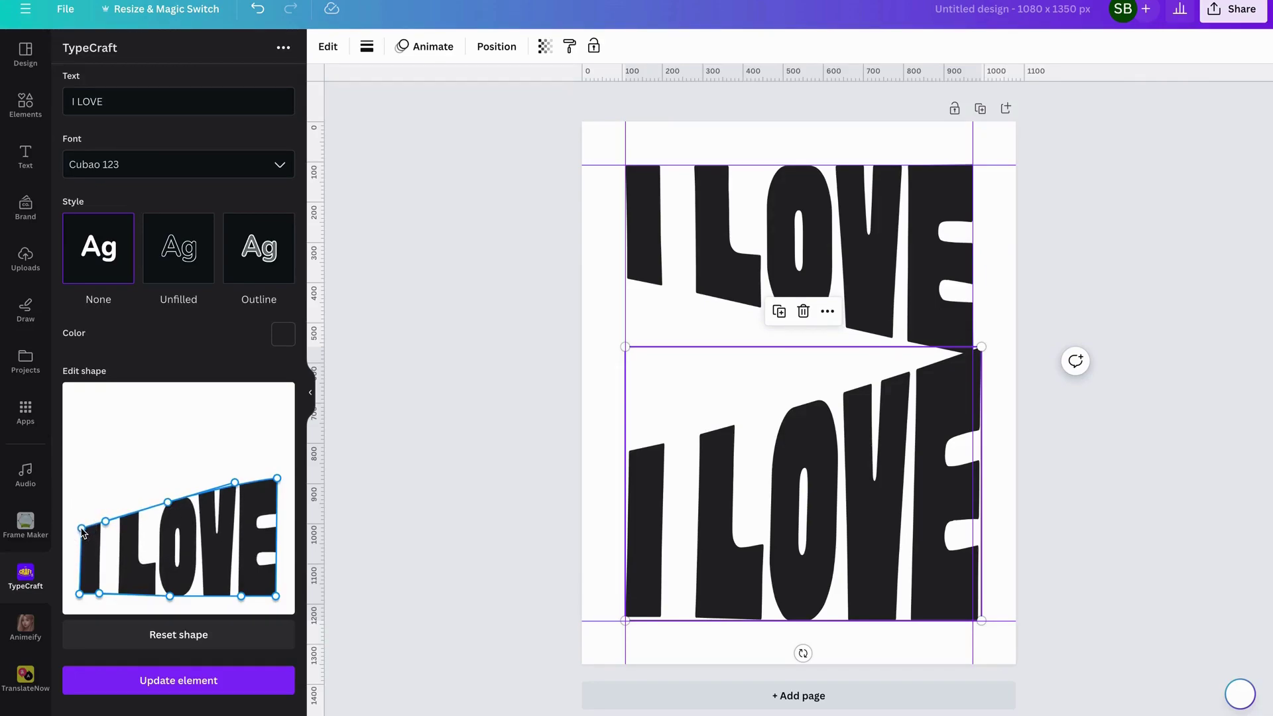
mouse_move(238, 486)
mouse_down()
mouse_move(169, 509)
mouse_move(238, 492)
mouse_up()
drag(105, 523, 105, 523)
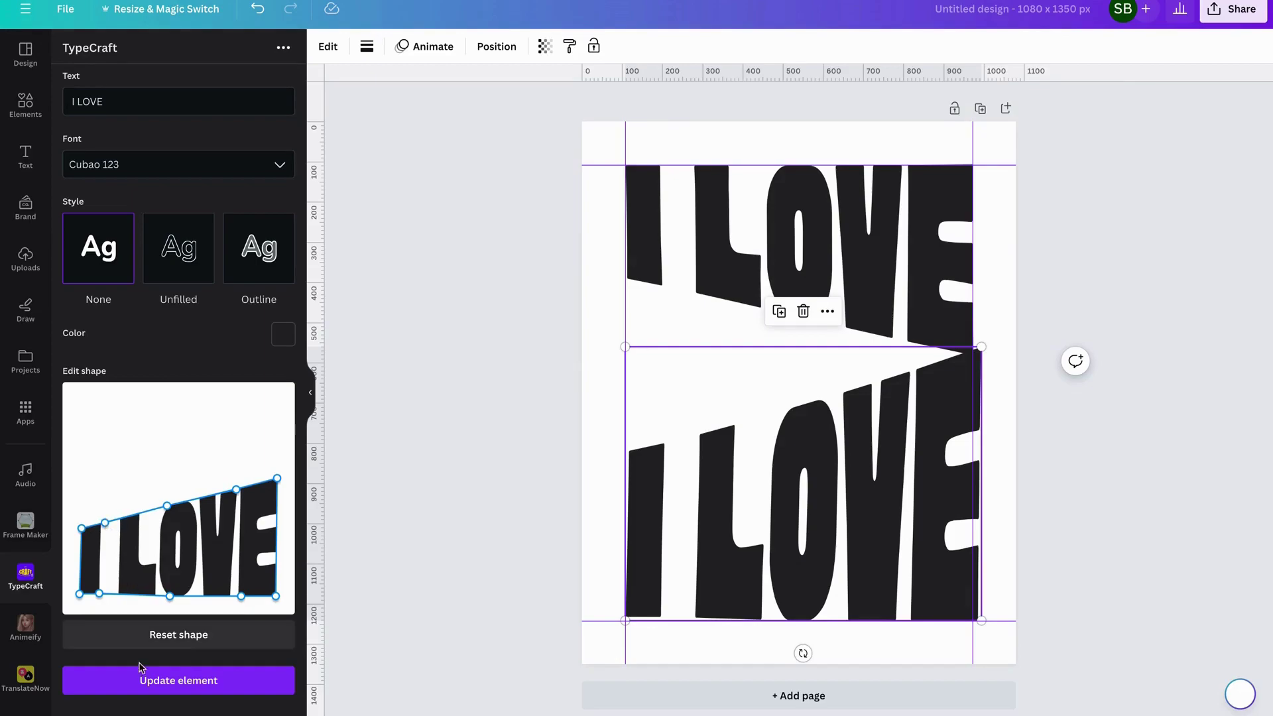
click(142, 684)
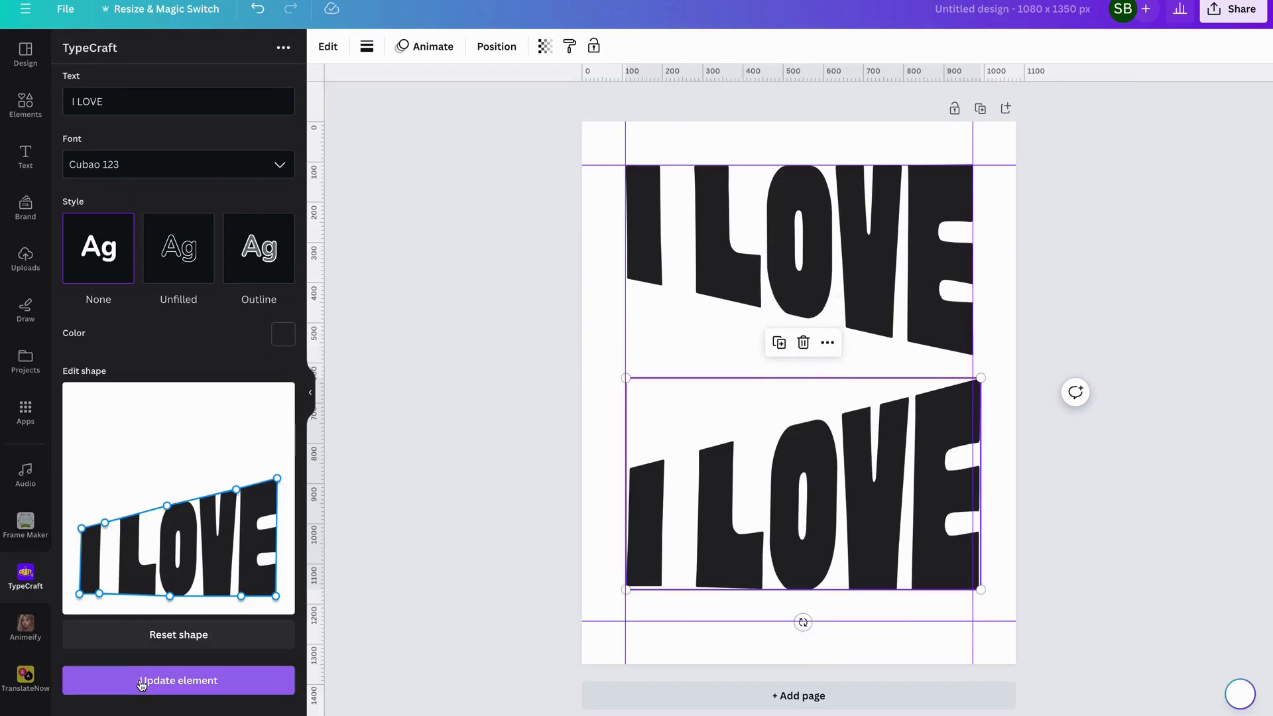
drag(810, 489, 812, 519)
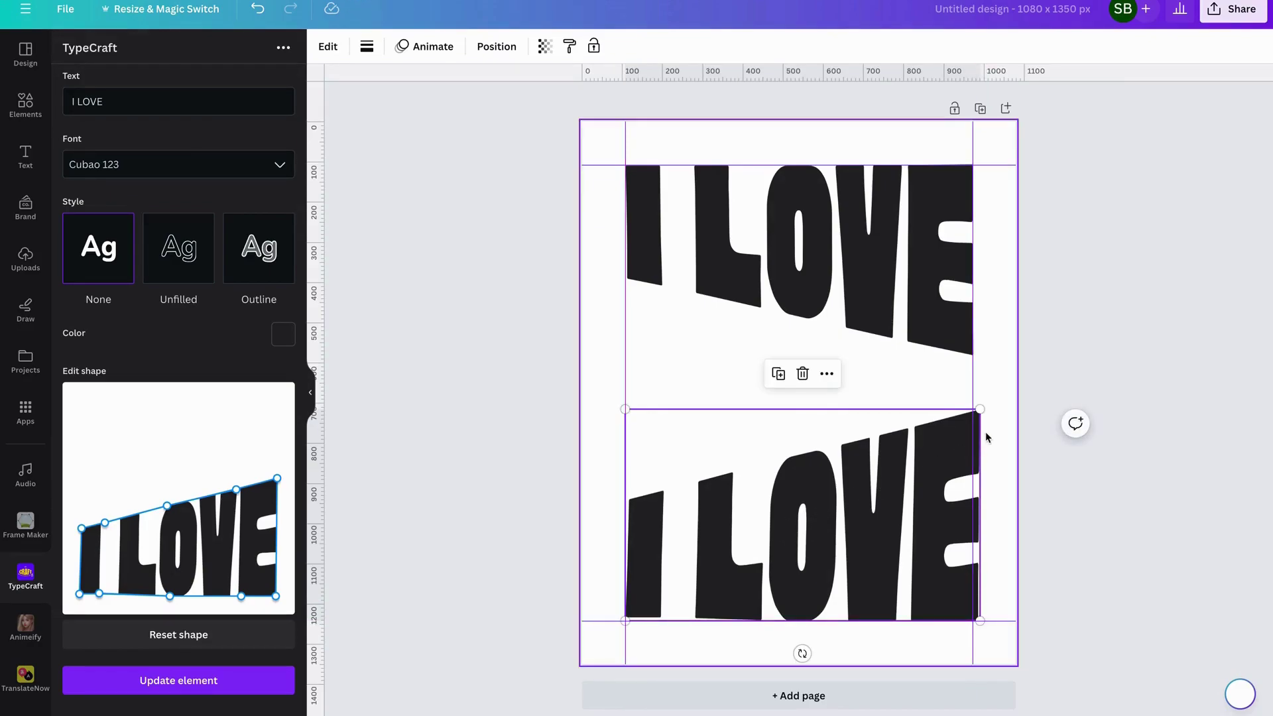
drag(979, 409, 972, 415)
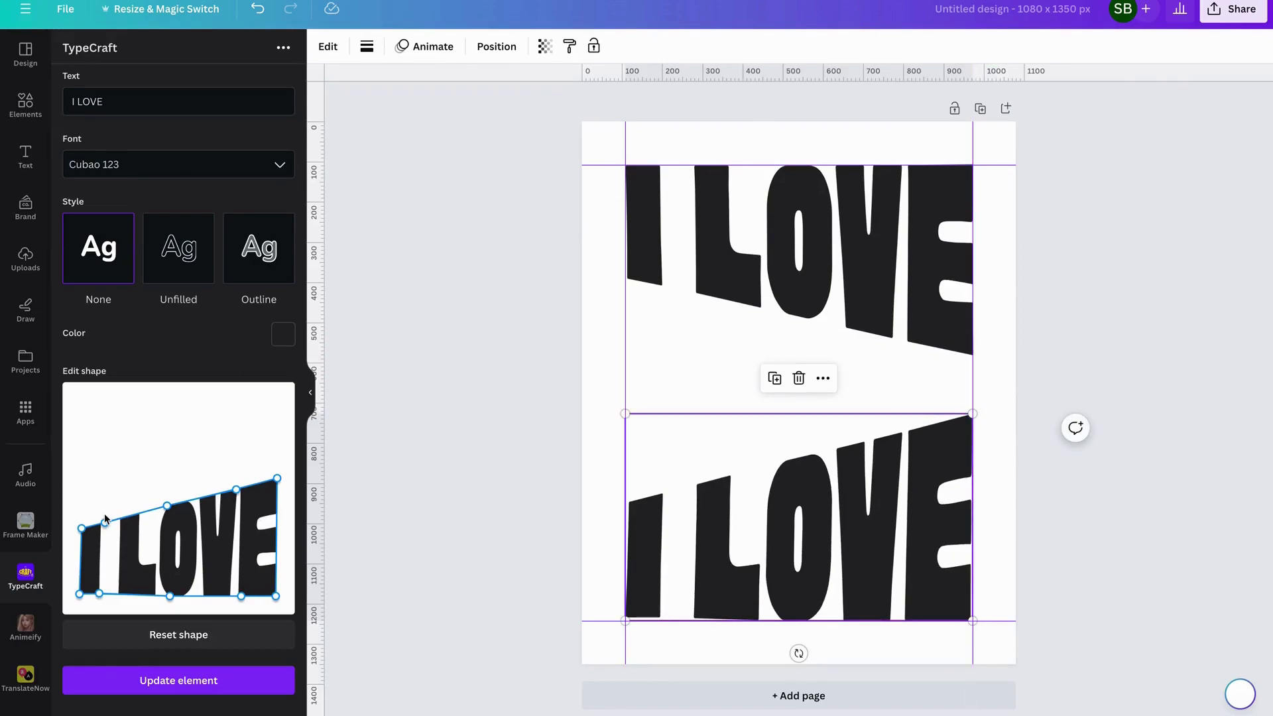
Straighten the copy's sloped upper edge and level its lower-left corner, updating the element on the page
drag(83, 532, 170, 511)
drag(240, 493, 242, 492)
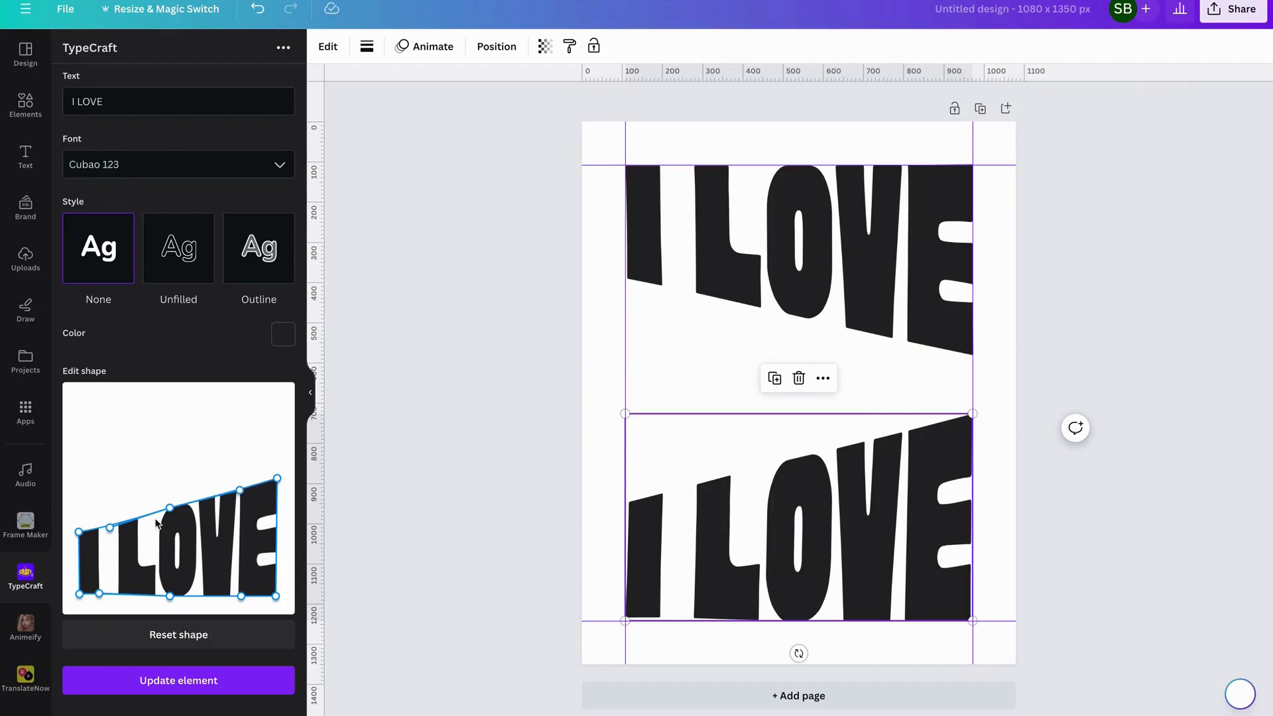
click(150, 685)
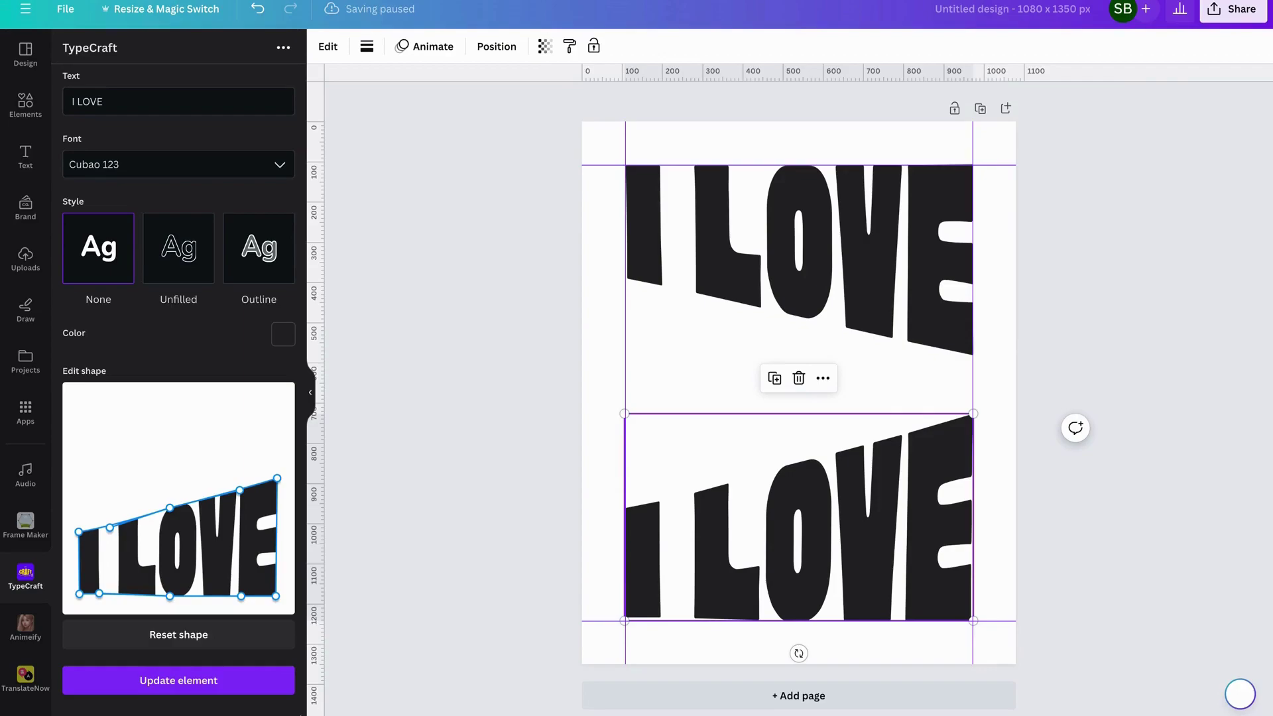
drag(80, 602, 99, 596)
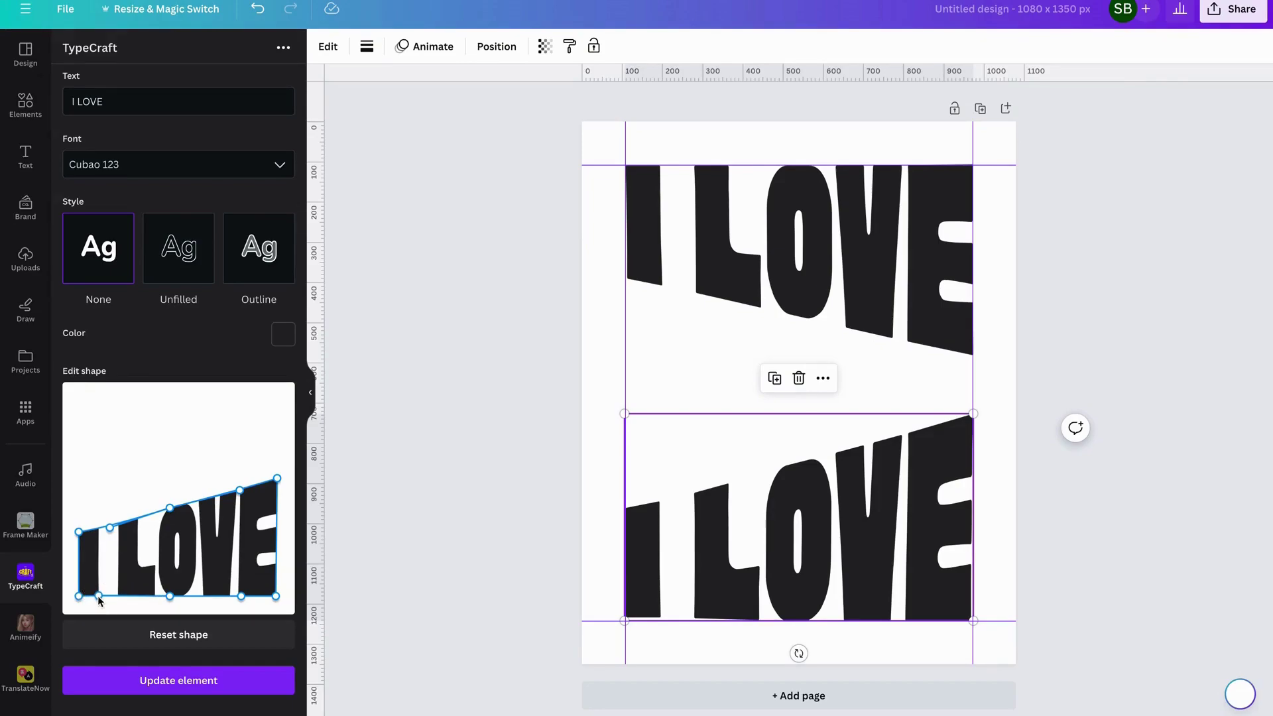
click(196, 680)
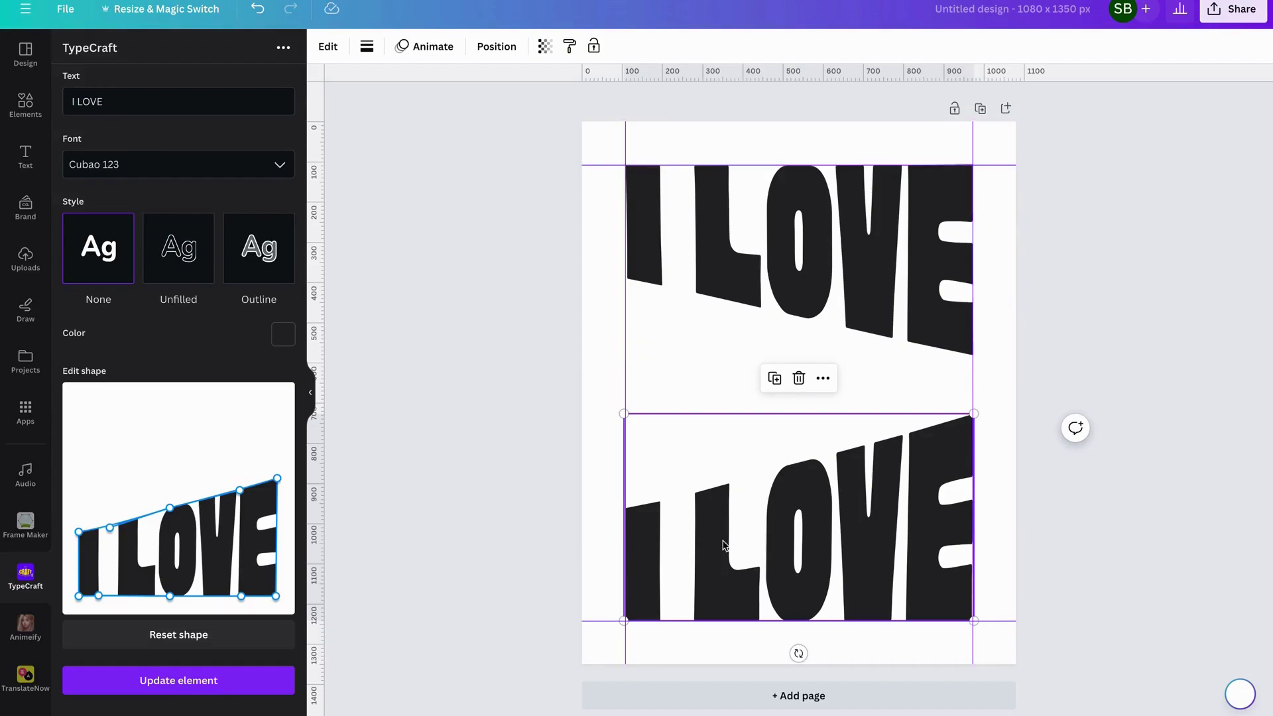
Replace the bottom element's text with JAM and update it on the page
click(129, 102)
key(BackSpace)
key(BackSpace)
key(BackSpace)
key(BackSpace)
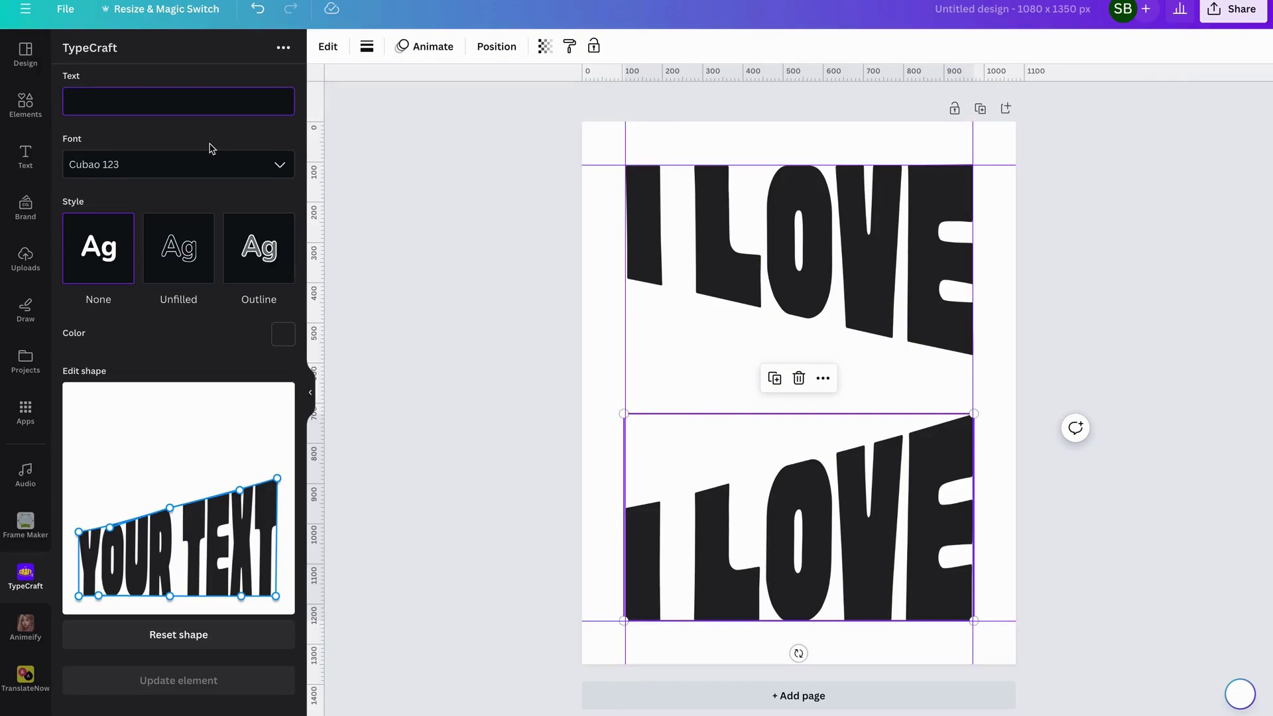
text(JAM)
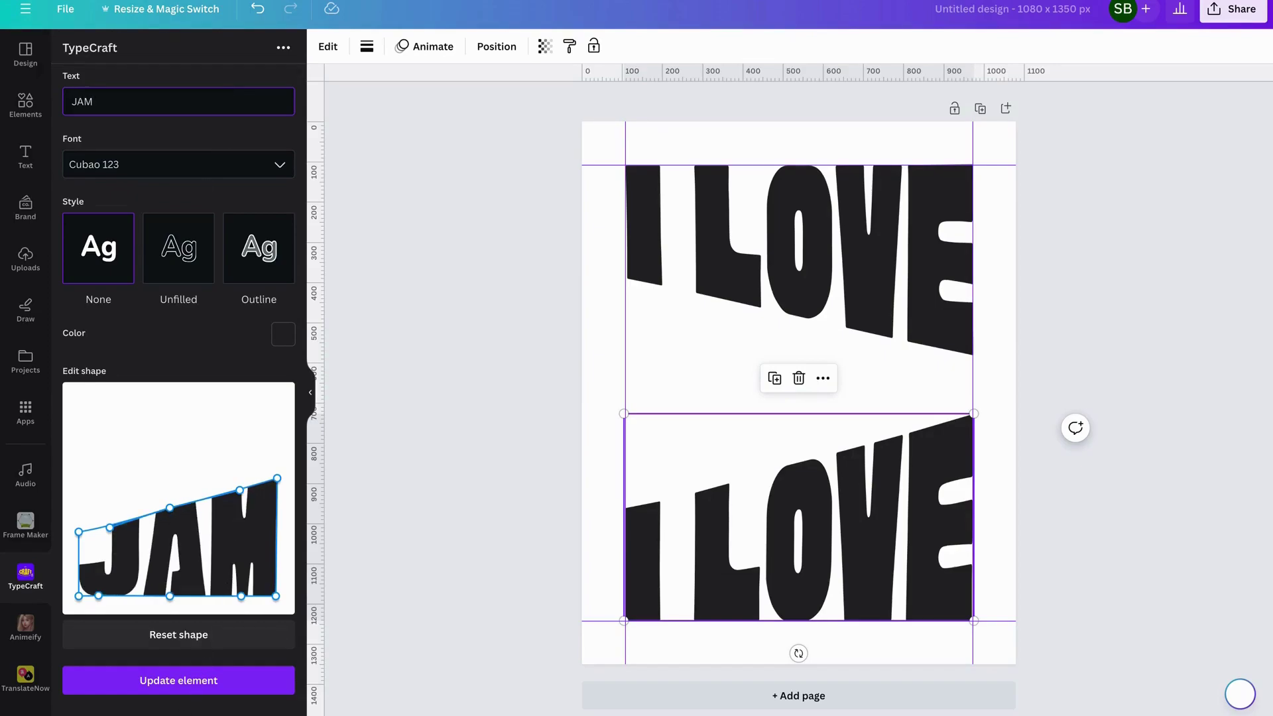
click(187, 689)
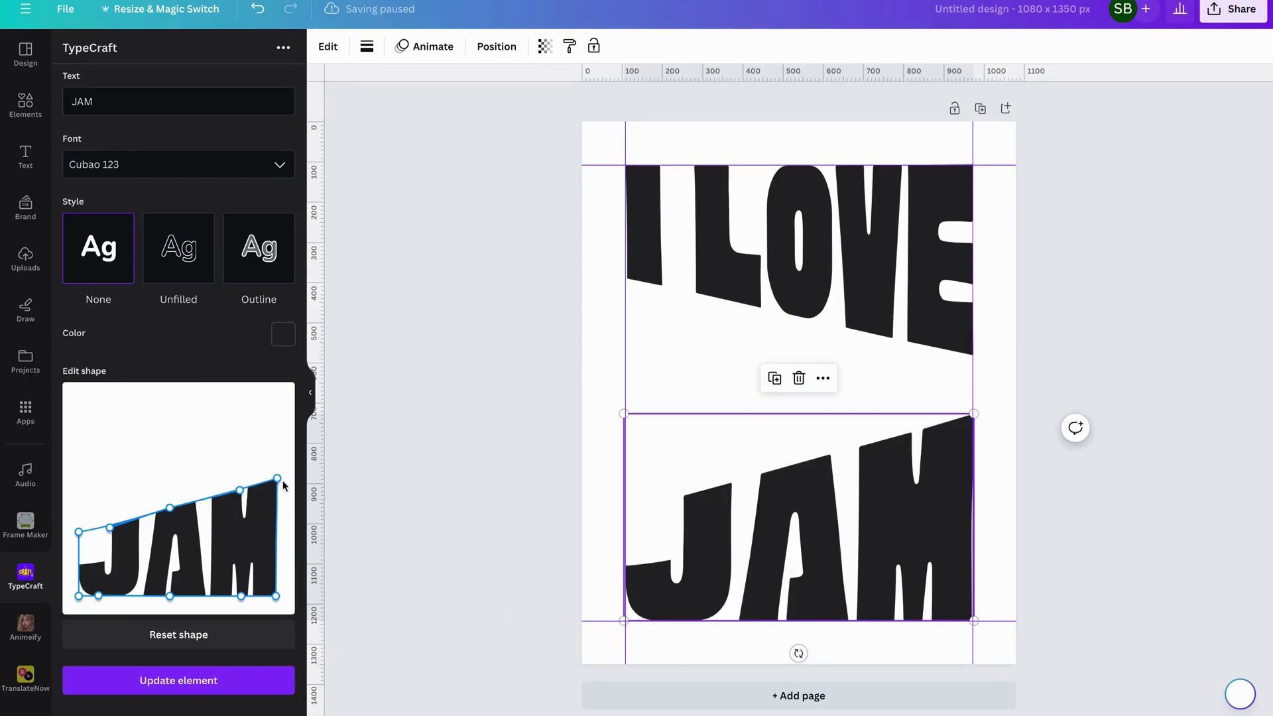
Lower the sloped upper edge of the JAM shape and snap the updated element to the lower-left guide corner
drag(173, 511, 172, 528)
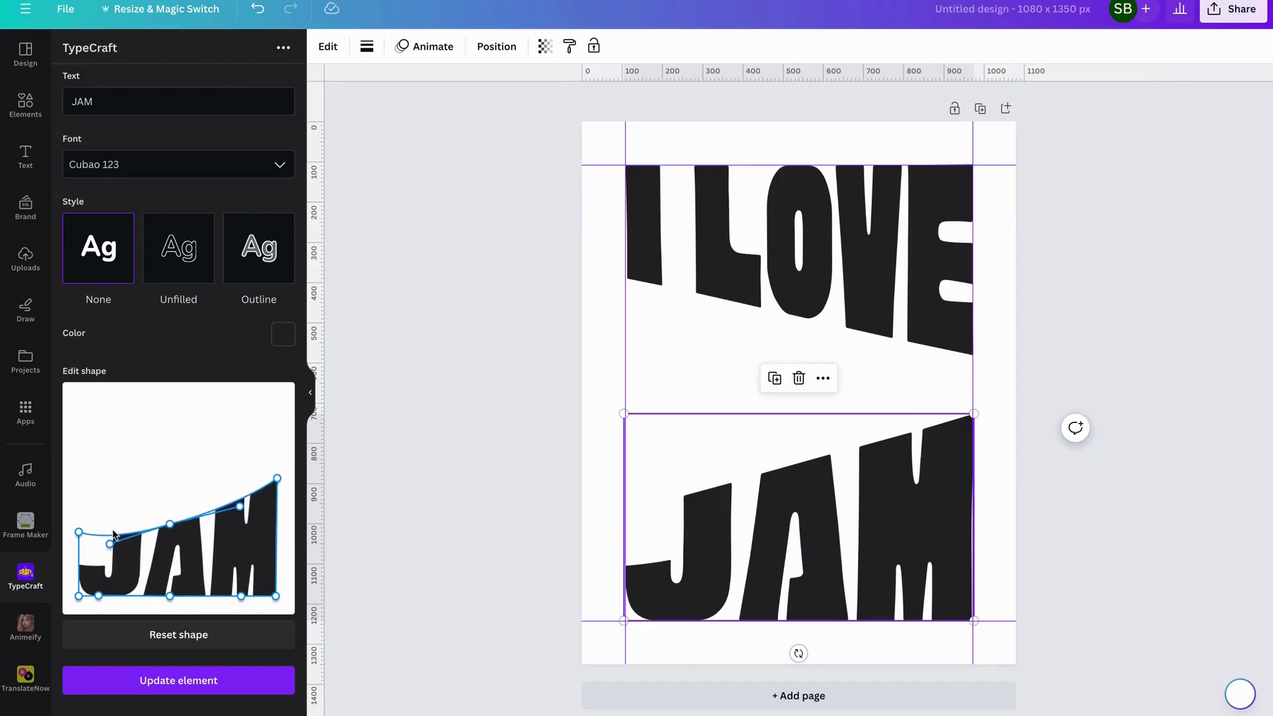
drag(78, 534, 79, 559)
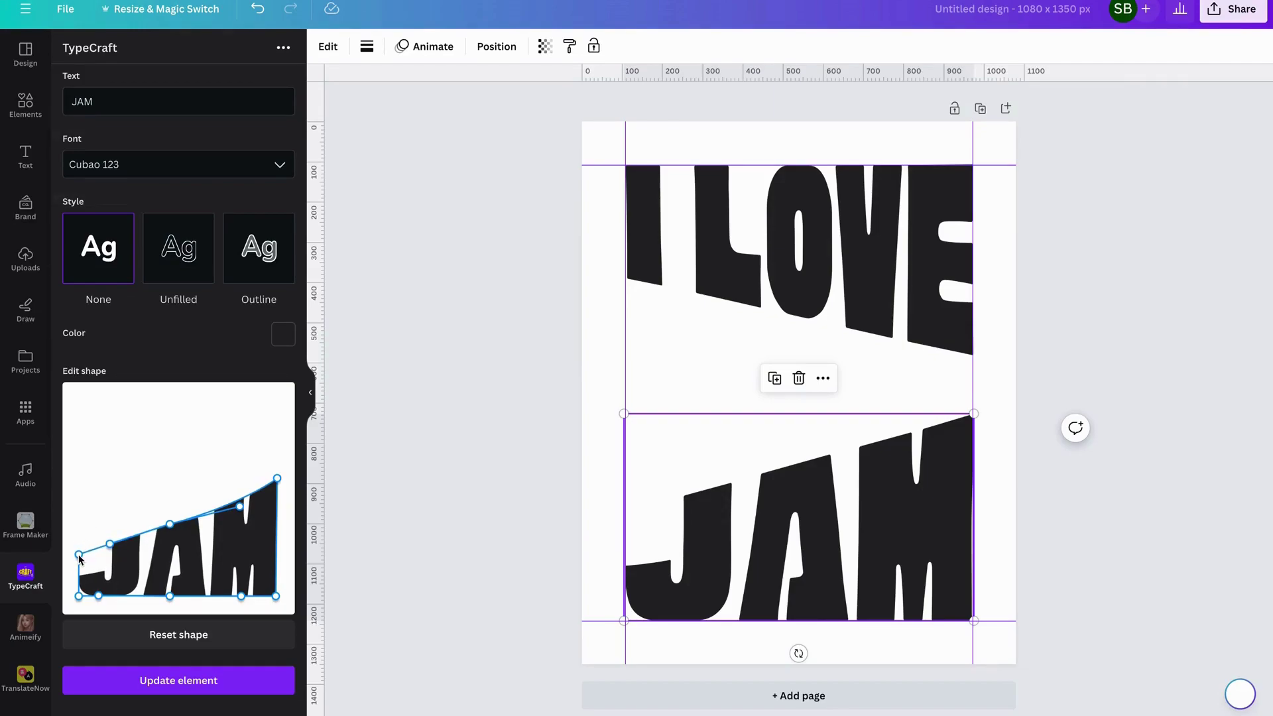
drag(279, 481, 279, 496)
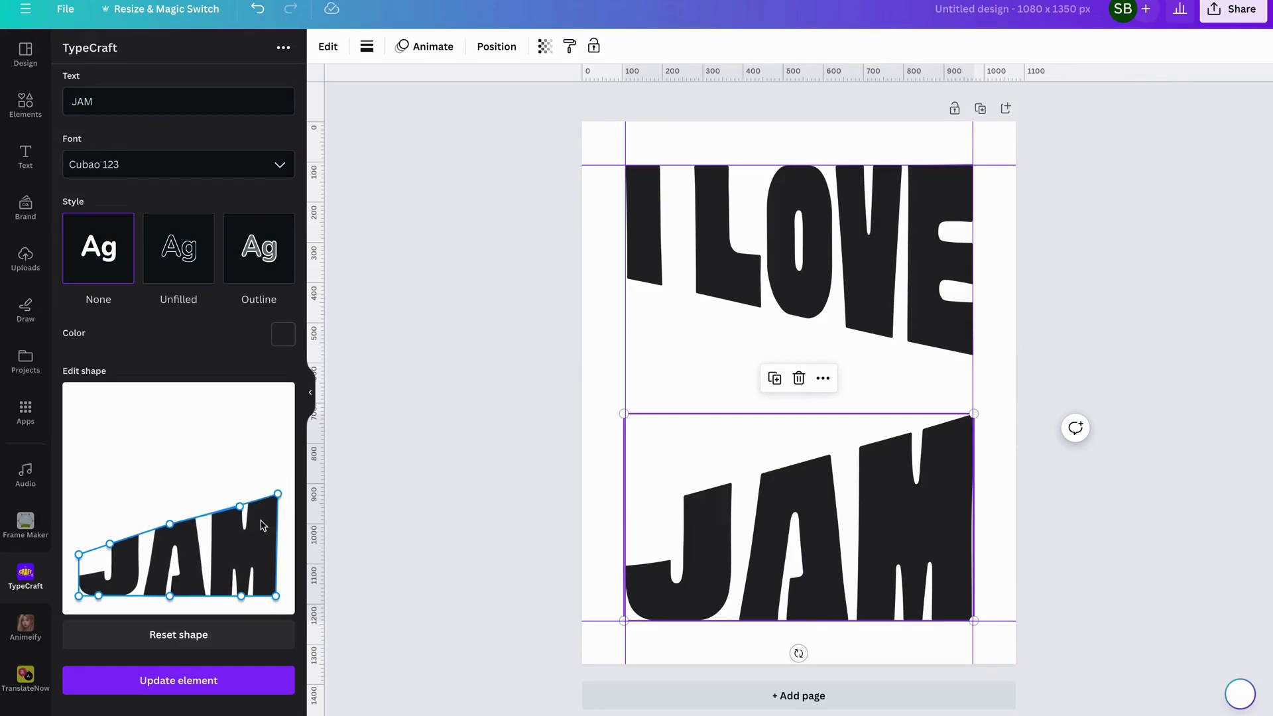
click(178, 681)
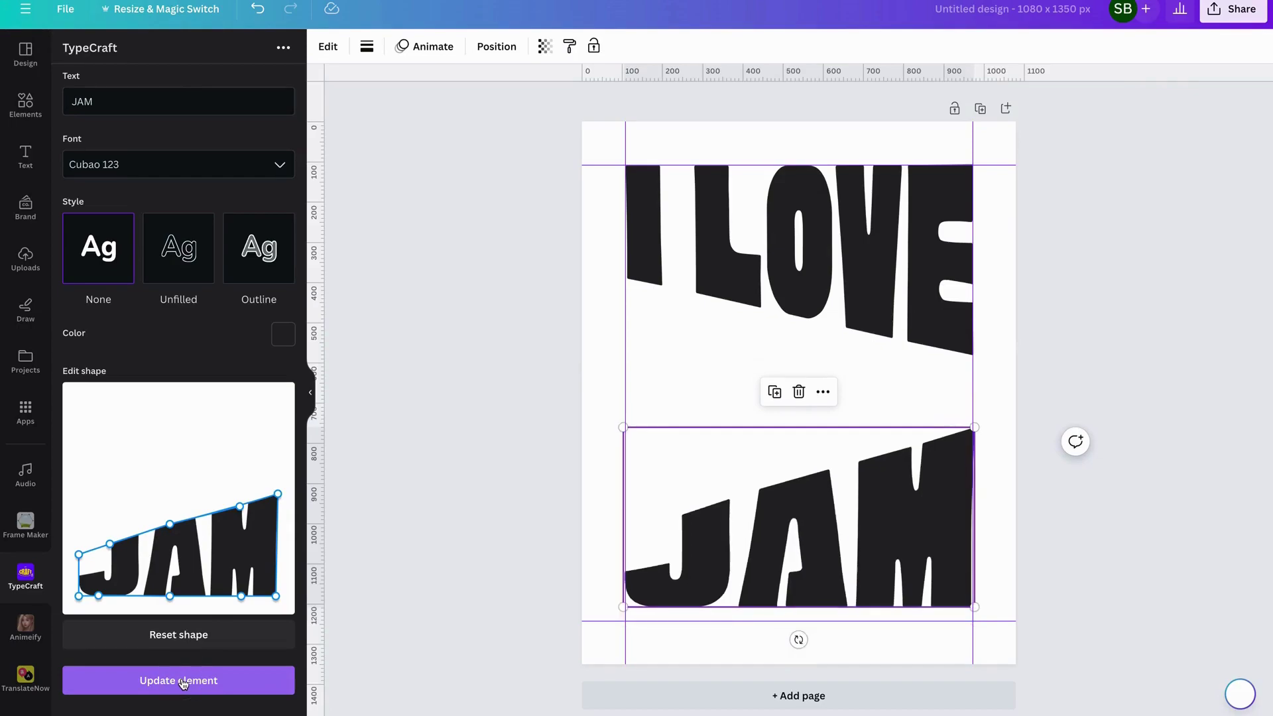
drag(827, 554, 827, 557)
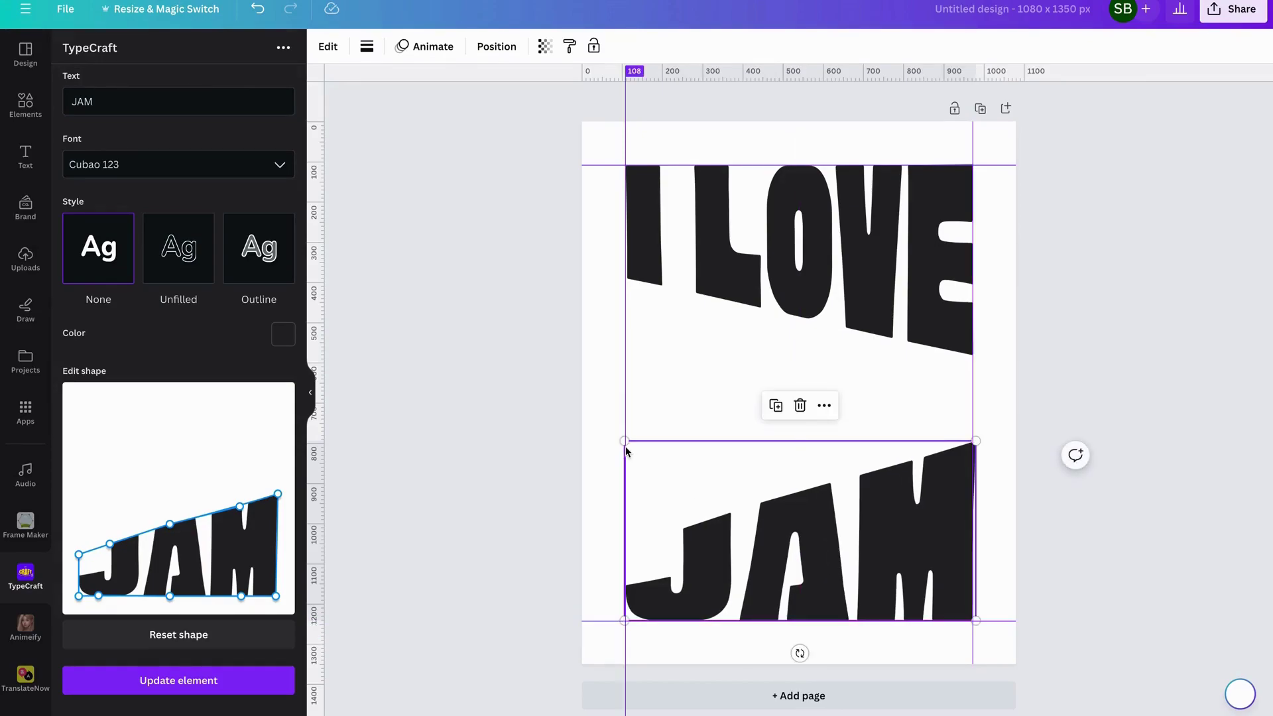
Nudge the upper-right point of the JAM shape slightly inward and update the element
click(281, 497)
drag(280, 497, 277, 497)
click(217, 687)
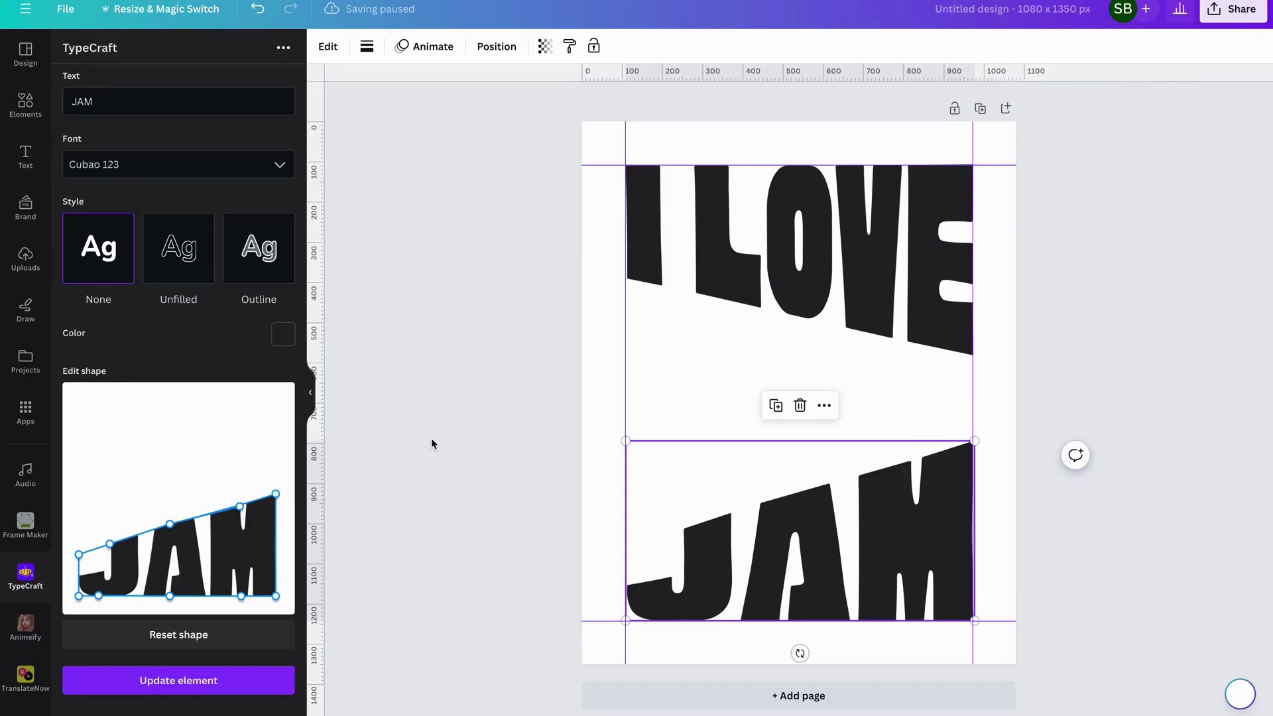
Duplicate the top I LOVE element and place the copy between it and JAM, within the side guides
click(750, 272)
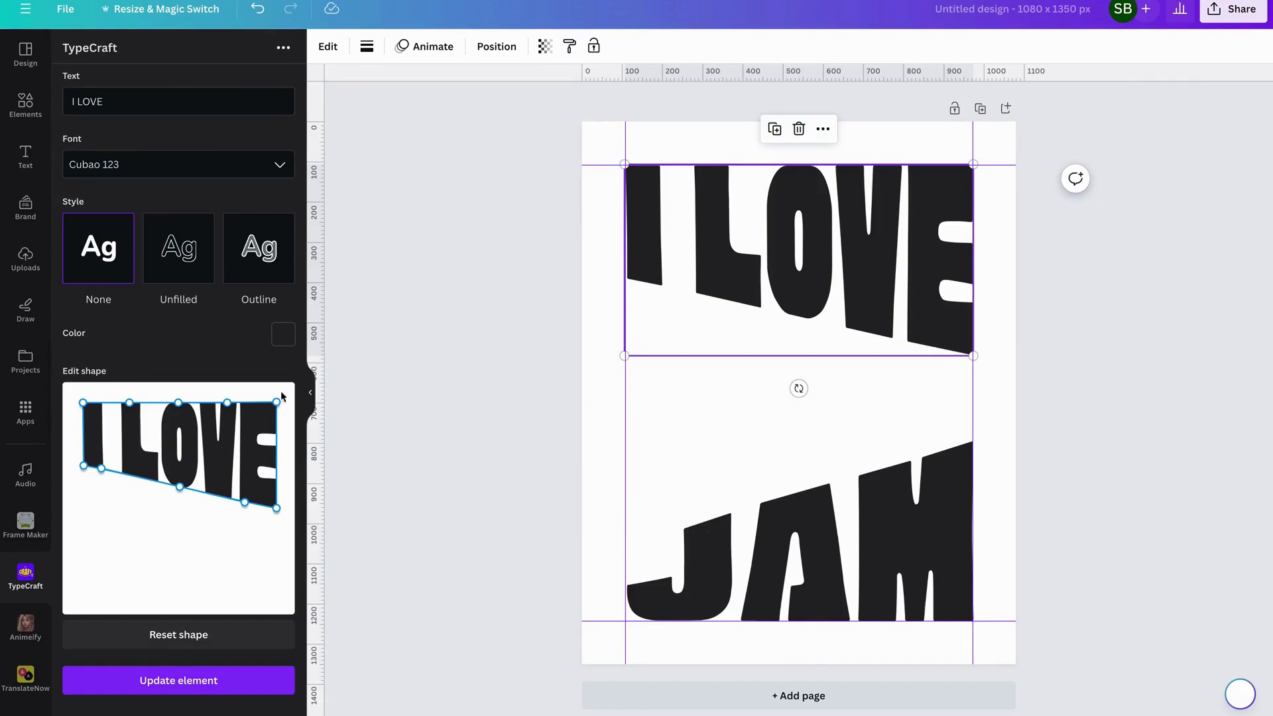
click(774, 130)
drag(751, 213, 742, 358)
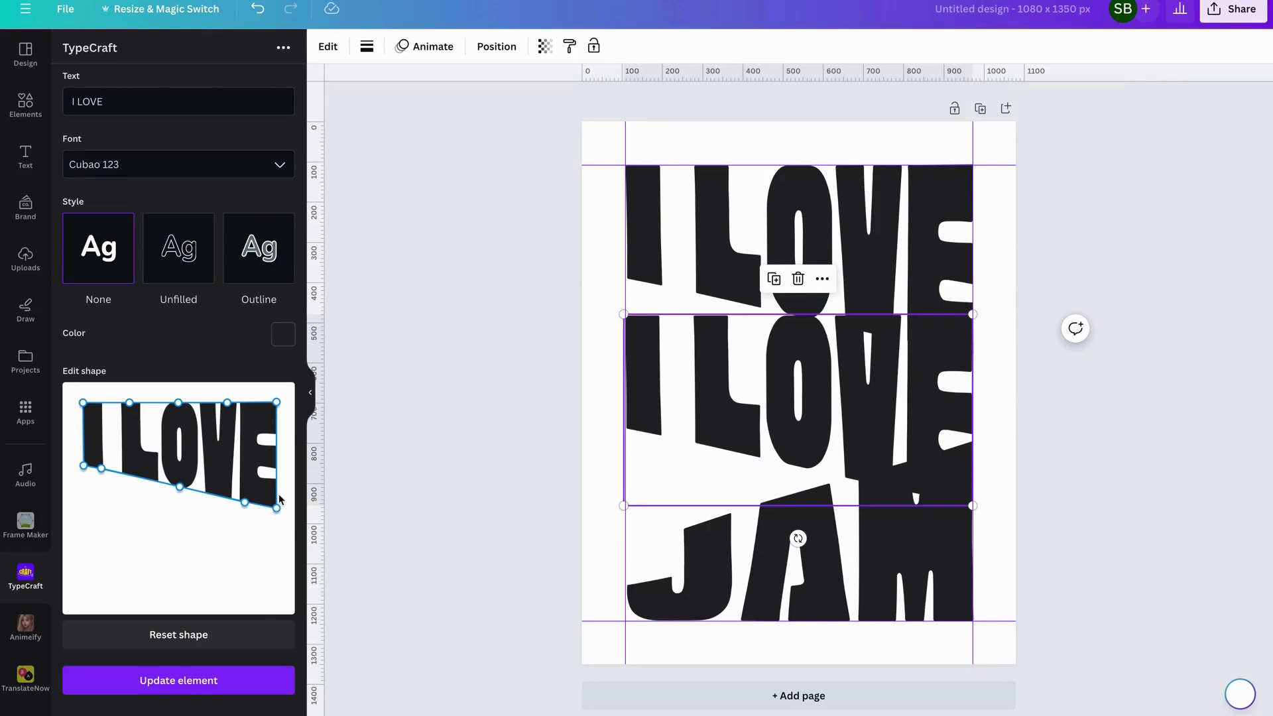
Lower the right corners and lower-left corner of the middle I LOVE shape, and pull its bottom edge down to match
drag(276, 509, 275, 568)
drag(276, 402, 271, 480)
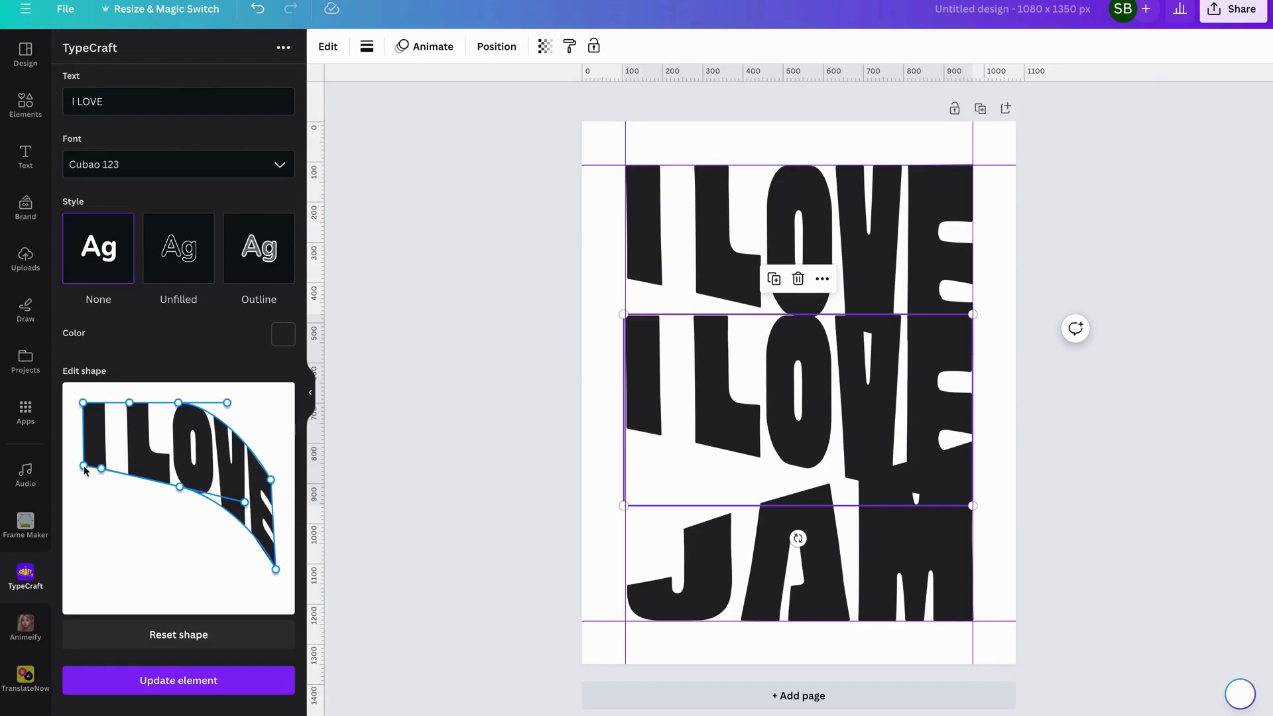
drag(84, 468, 82, 594)
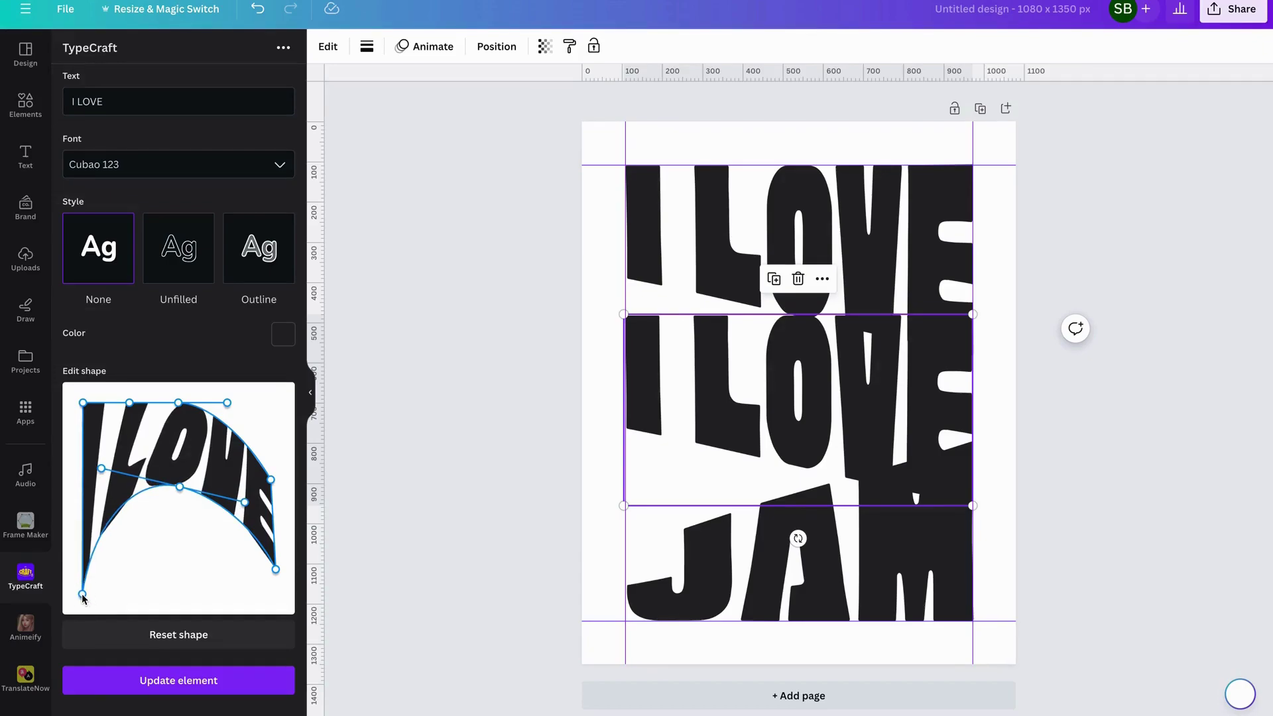
drag(178, 488, 182, 544)
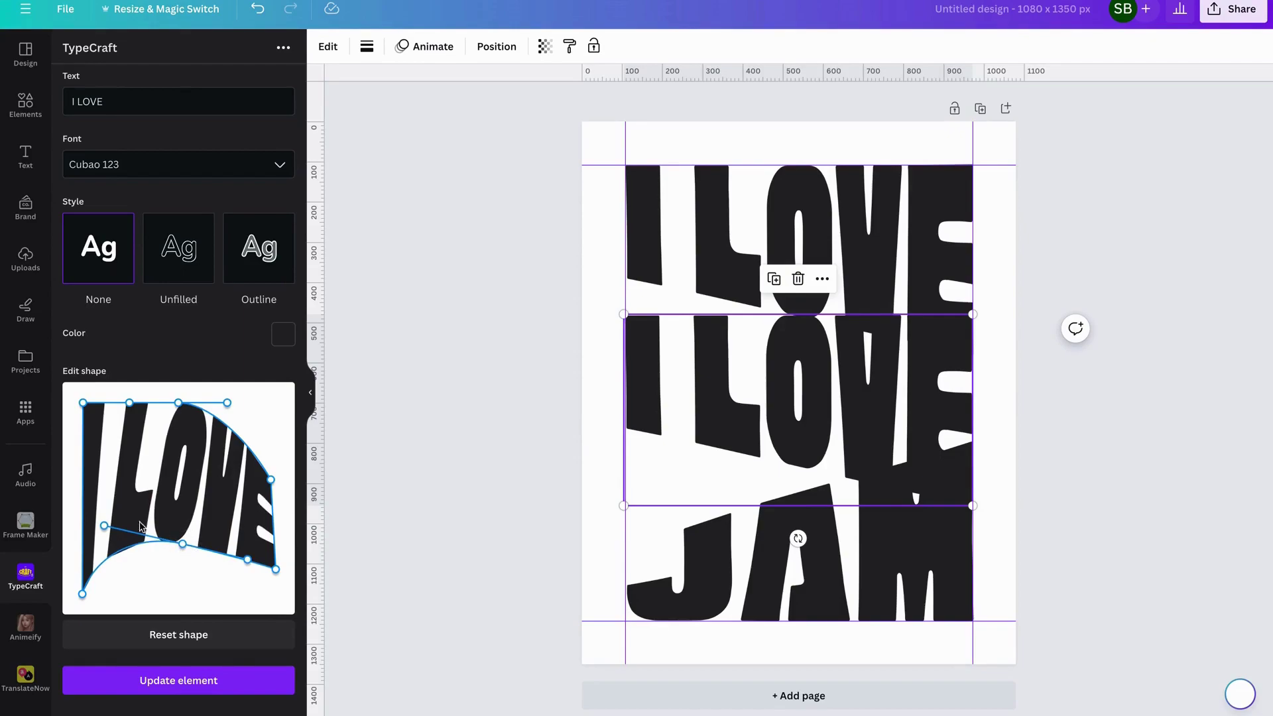
drag(104, 526, 104, 587)
Raise the right corners of the middle shape and straighten its upper edge into a downward slope, tapering the text toward the right
drag(272, 482, 272, 461)
drag(275, 570, 246, 534)
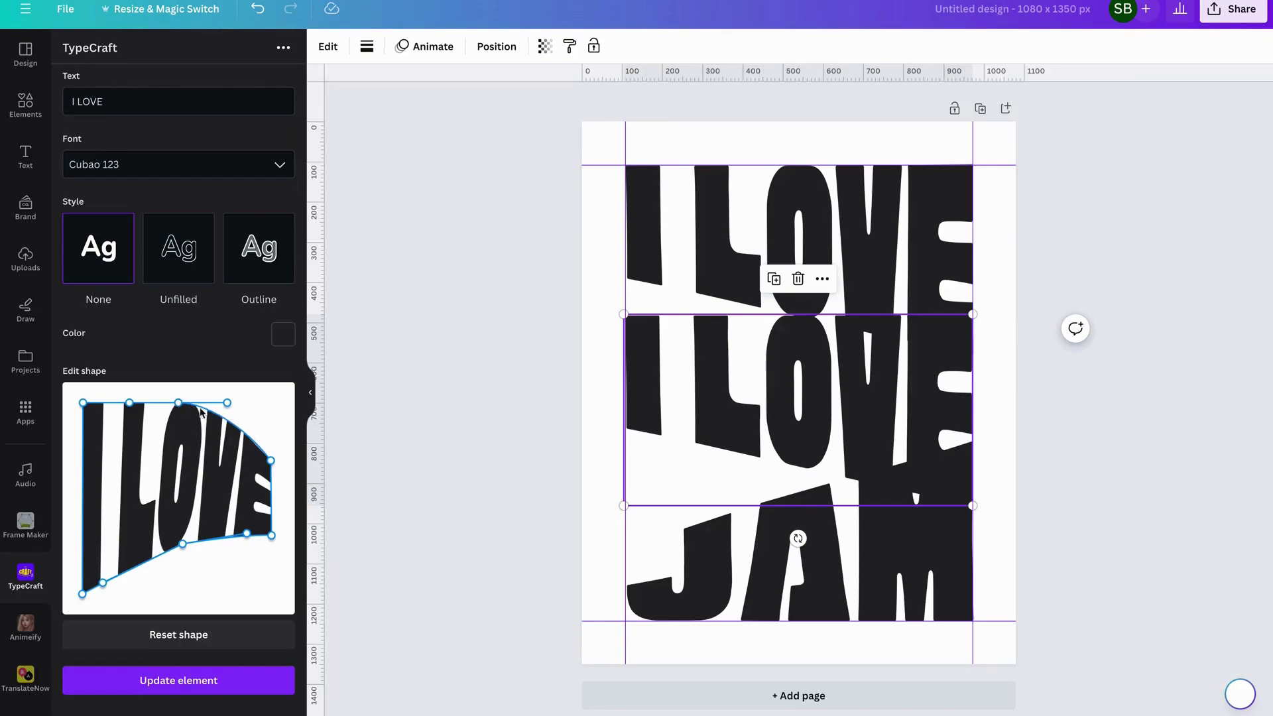
drag(179, 403, 245, 458)
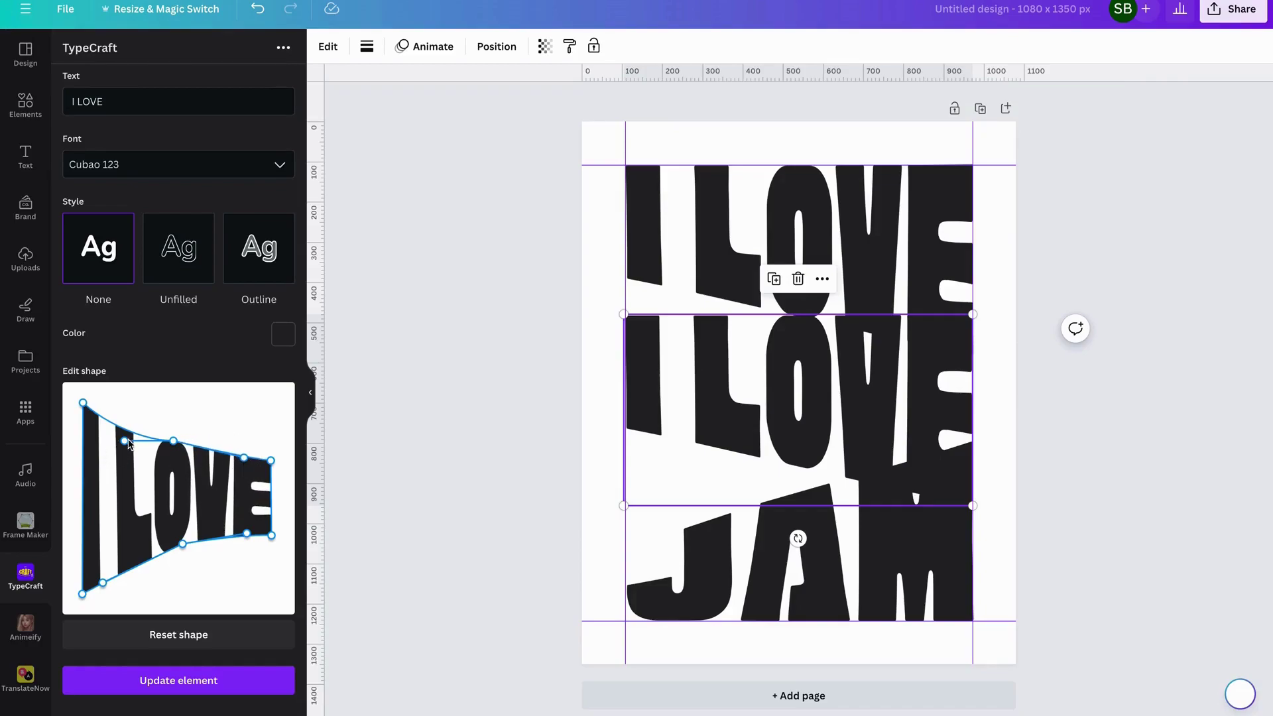
drag(126, 446, 123, 424)
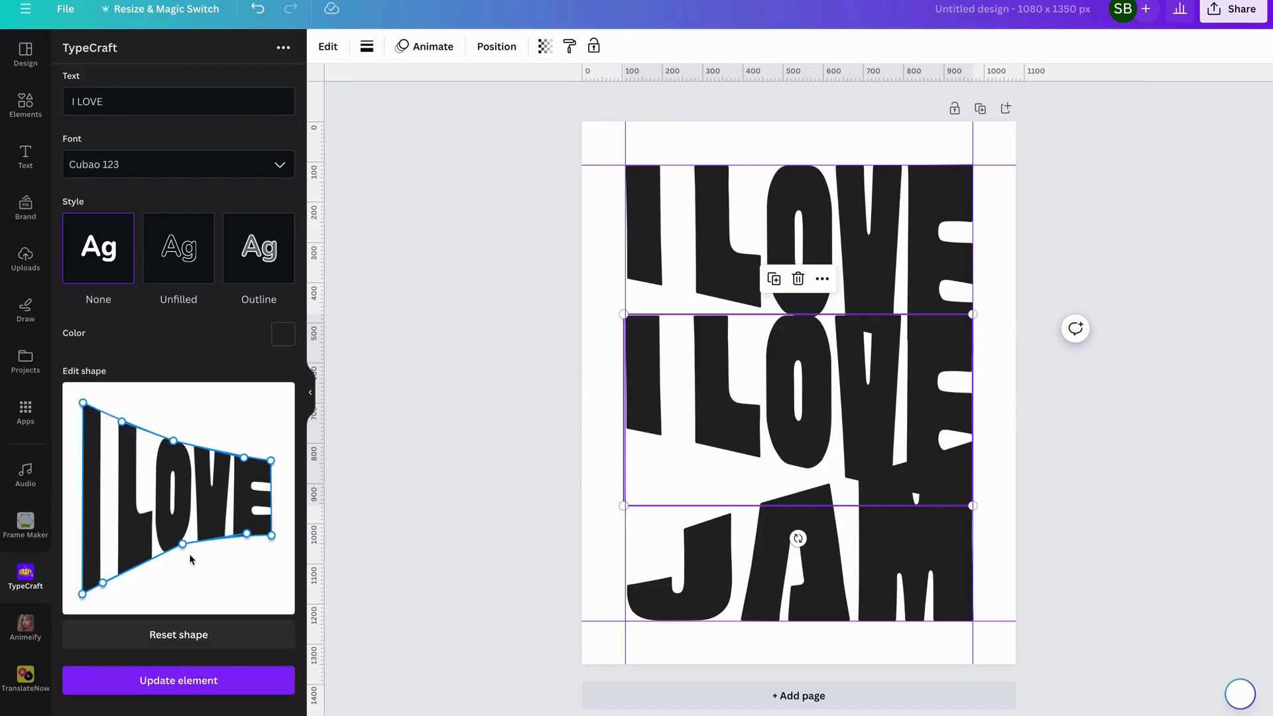
Straighten the lower edge of the middle shape into an even upward slope and raise its lower-right corner slightly
drag(183, 547, 186, 557)
drag(104, 598, 100, 589)
mouse_move(271, 536)
mouse_down()
mouse_move(272, 524)
mouse_move(247, 537)
mouse_up()
drag(100, 589, 99, 588)
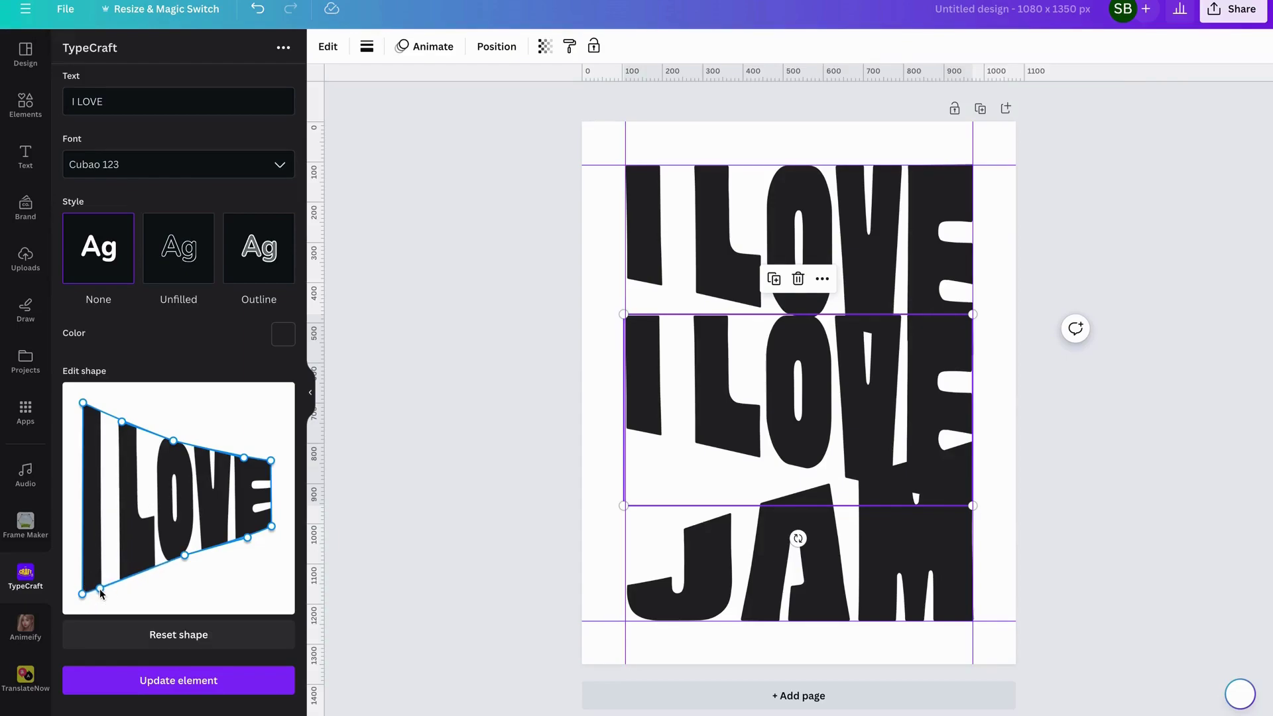
Replace the middle element's text with STRAWBERRY and update it on the page
click(148, 103)
drag(134, 102, 65, 98)
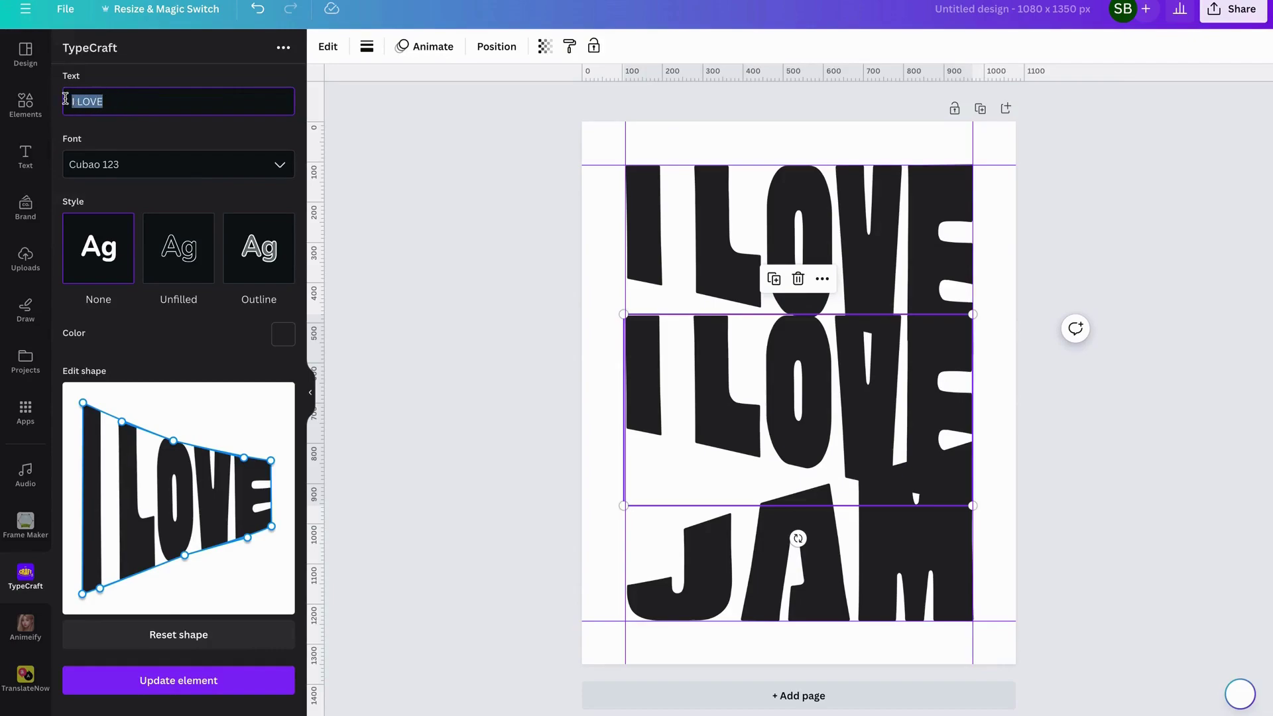
text(STR)
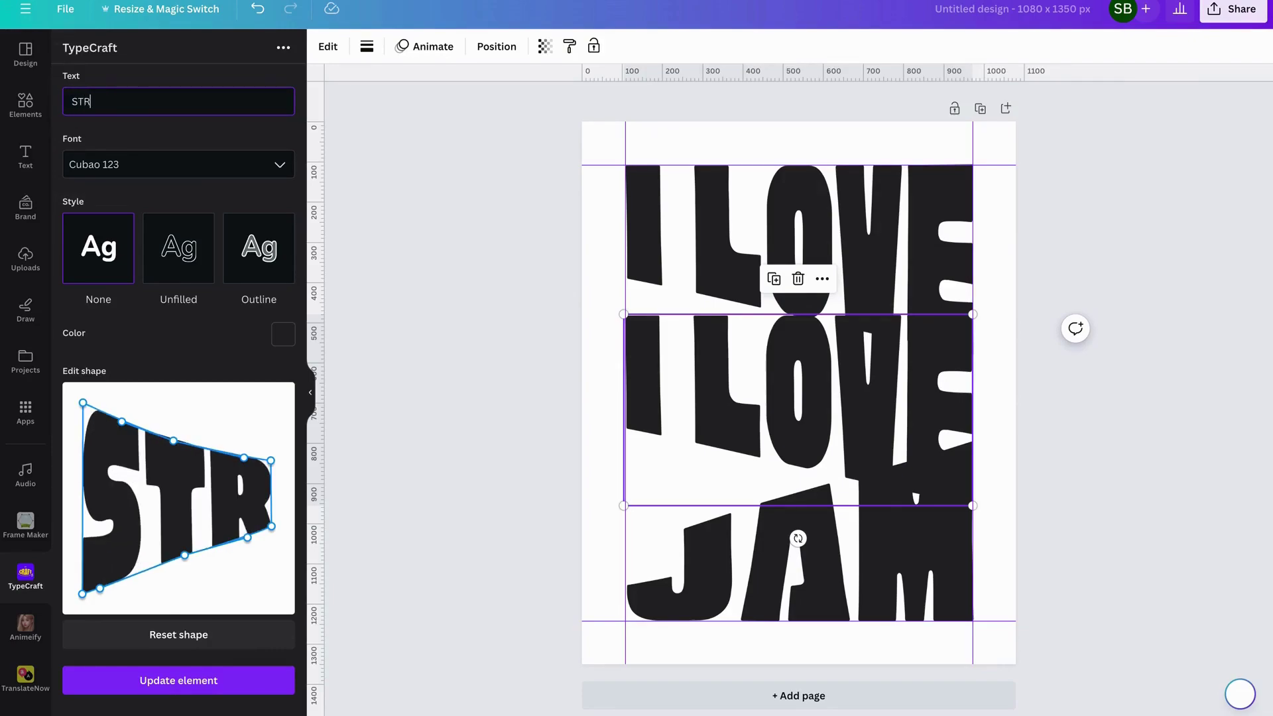
text(AWBERRY)
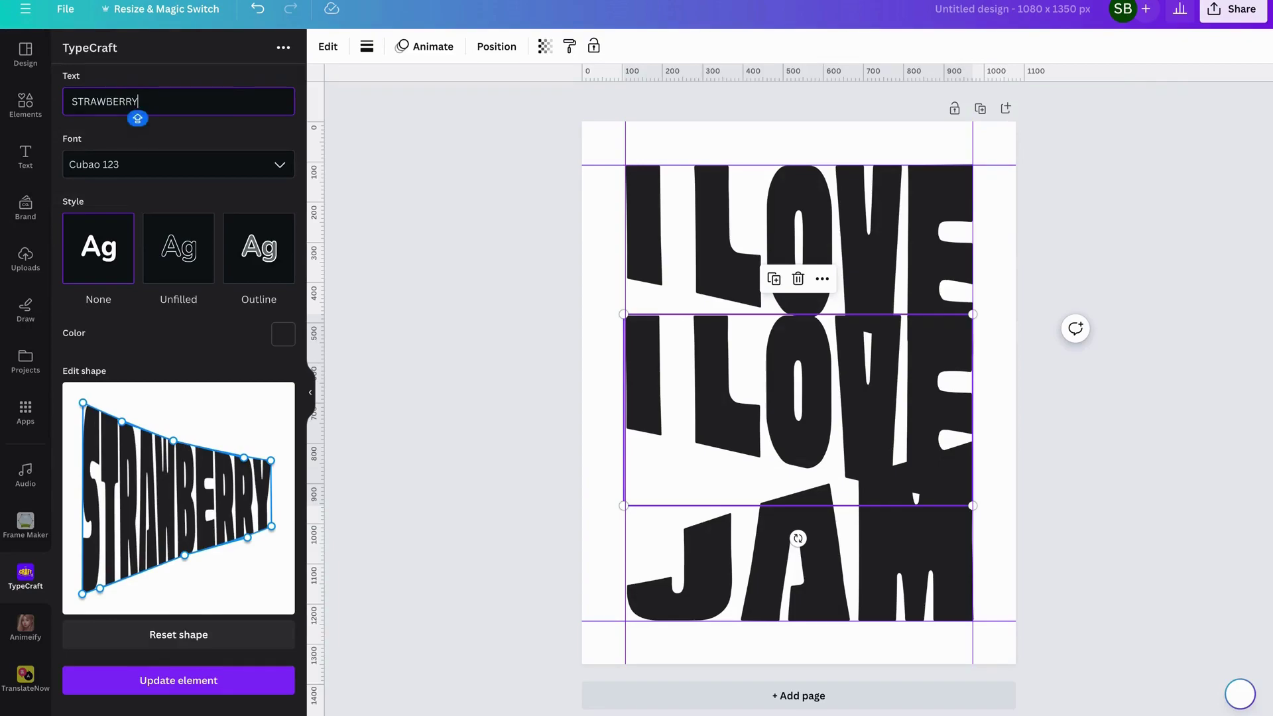
click(183, 681)
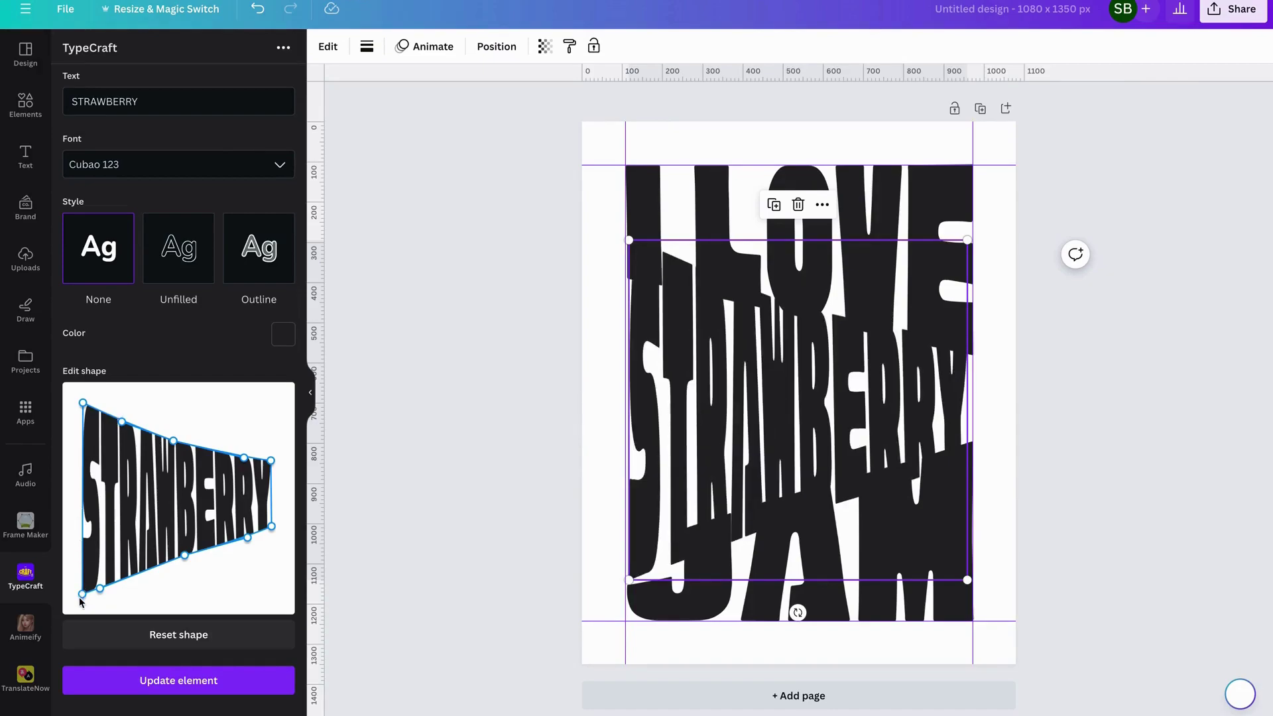
Shorten the left side of the STRAWBERRY shape, realign the points along both sloped edges, and update the element
drag(83, 595, 82, 574)
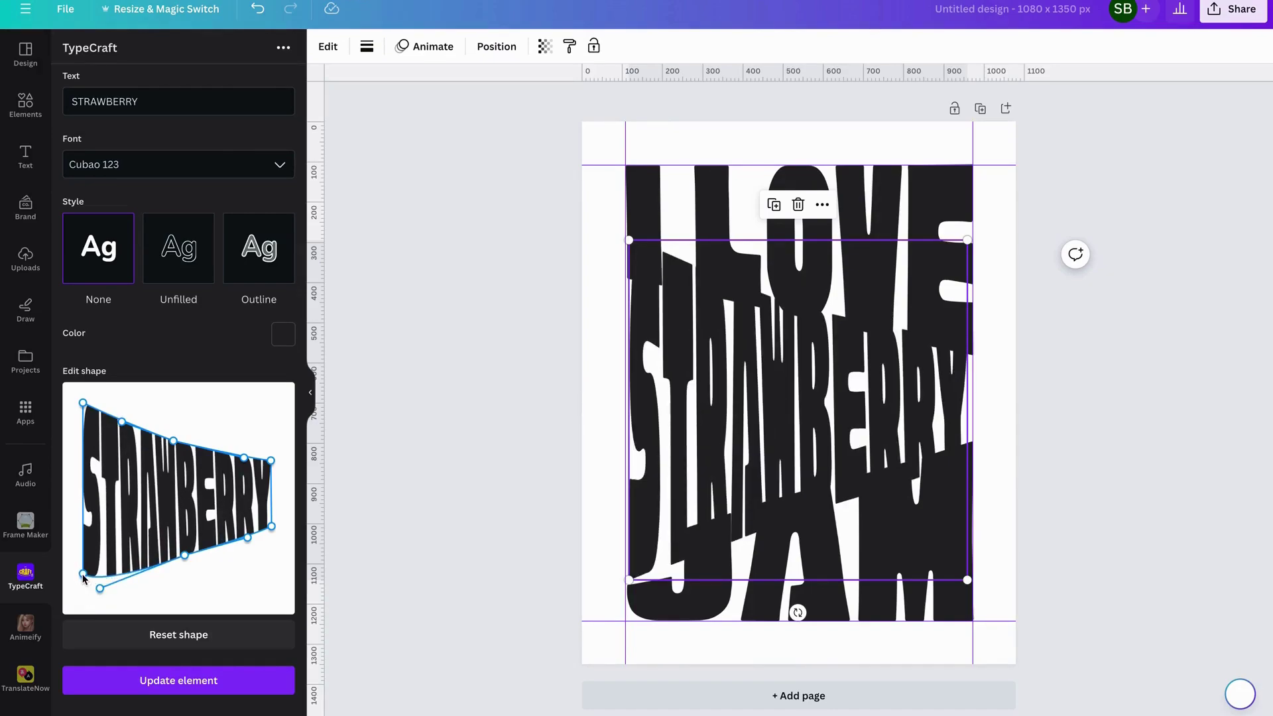
drag(83, 403, 78, 422)
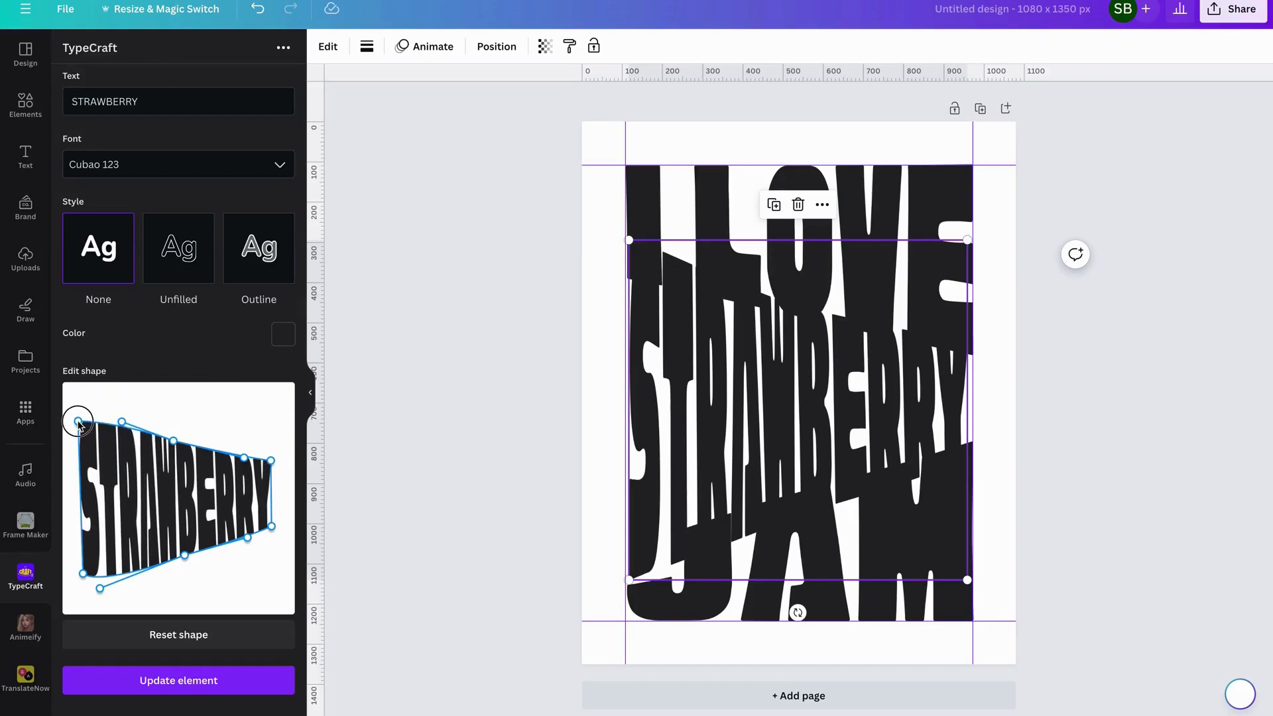
drag(100, 590, 101, 572)
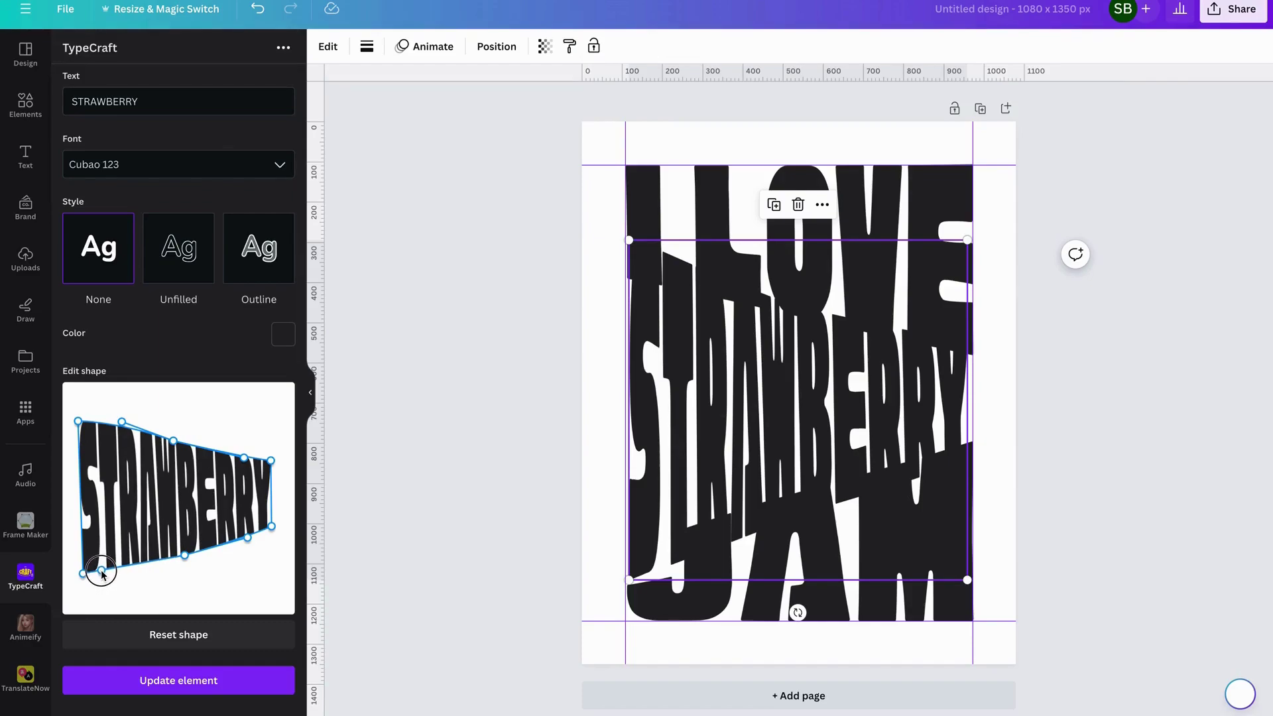
drag(122, 422, 99, 429)
drag(186, 558, 250, 531)
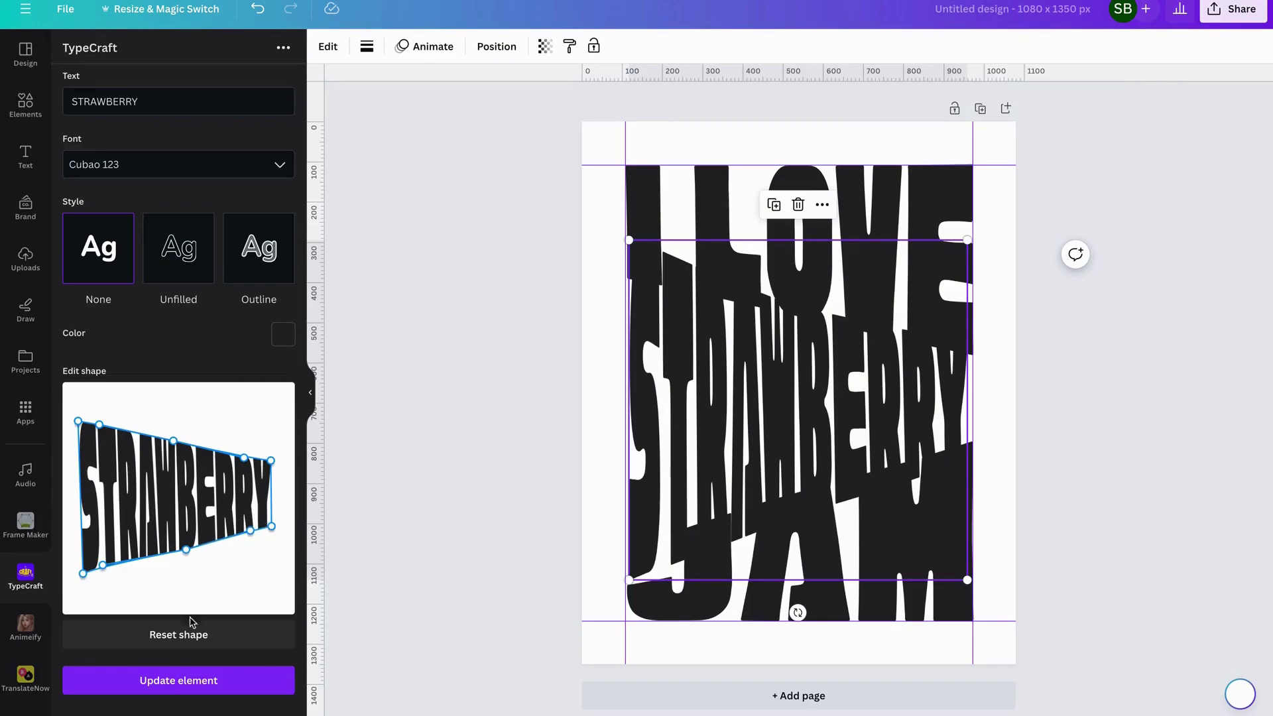
drag(104, 568, 101, 568)
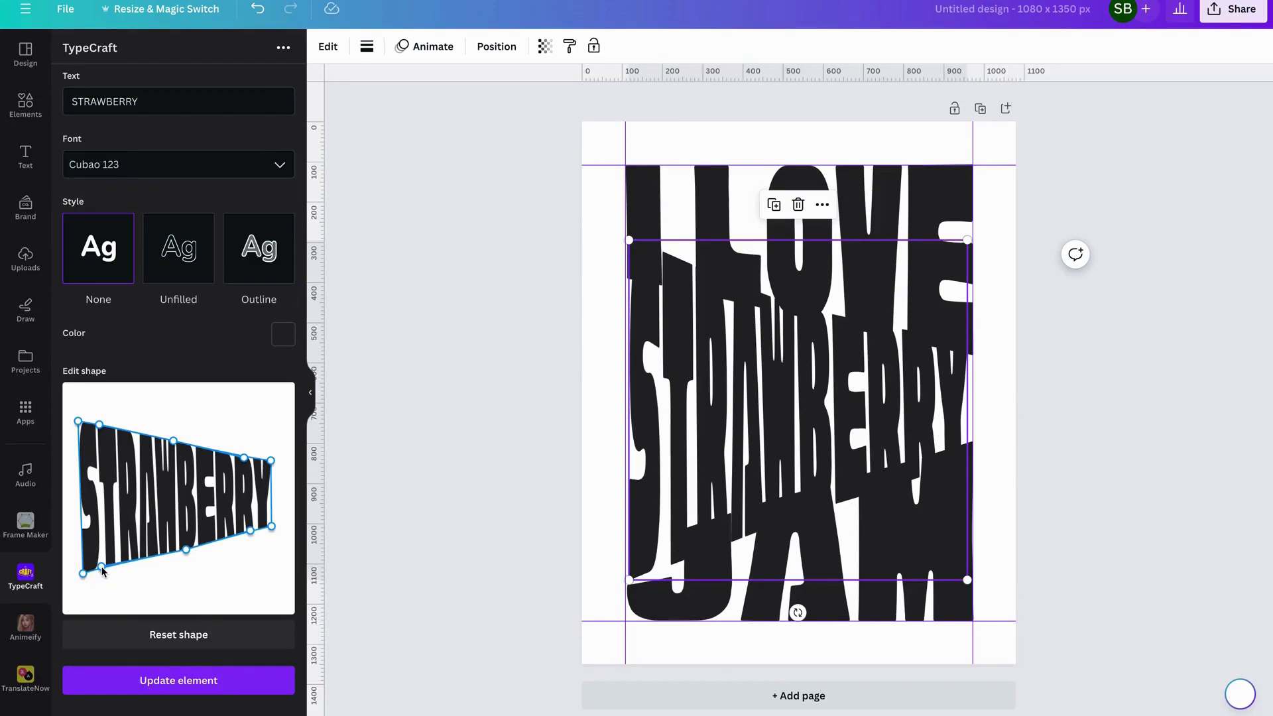
click(170, 686)
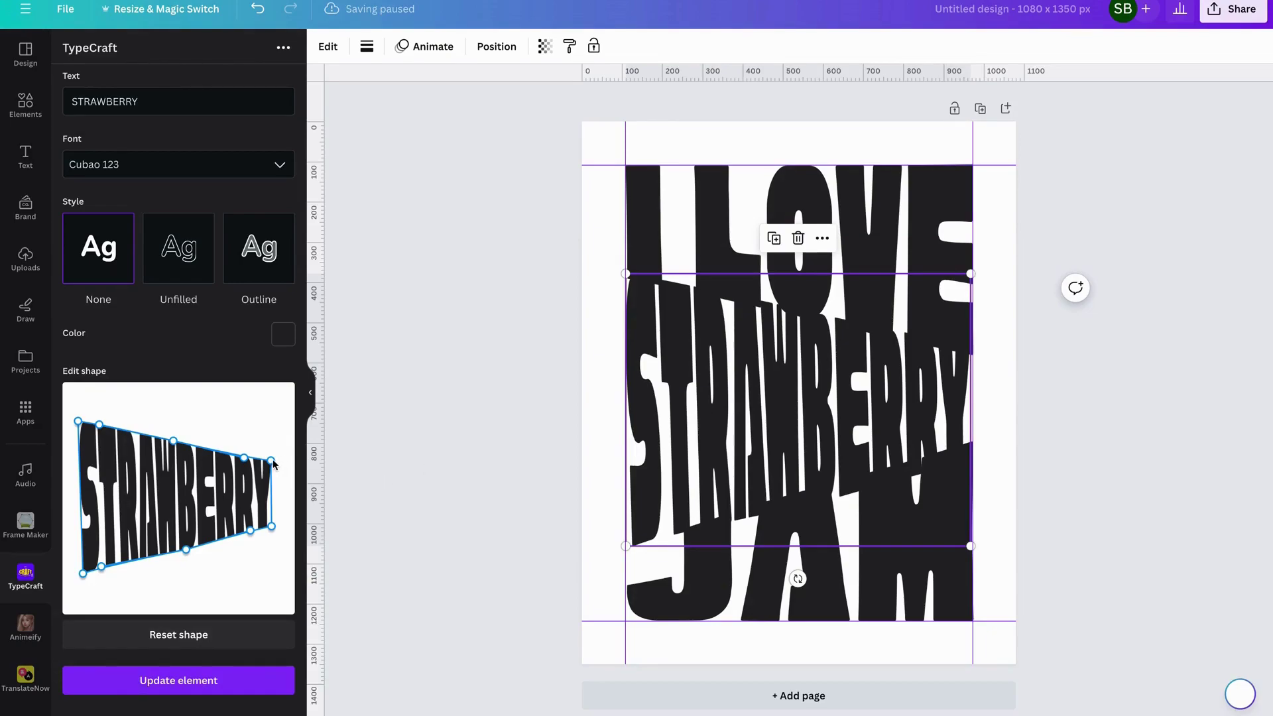
Lower the upper-right corner and upper midpoint of the STRAWBERRY shape slightly and update the element
drag(271, 459, 274, 470)
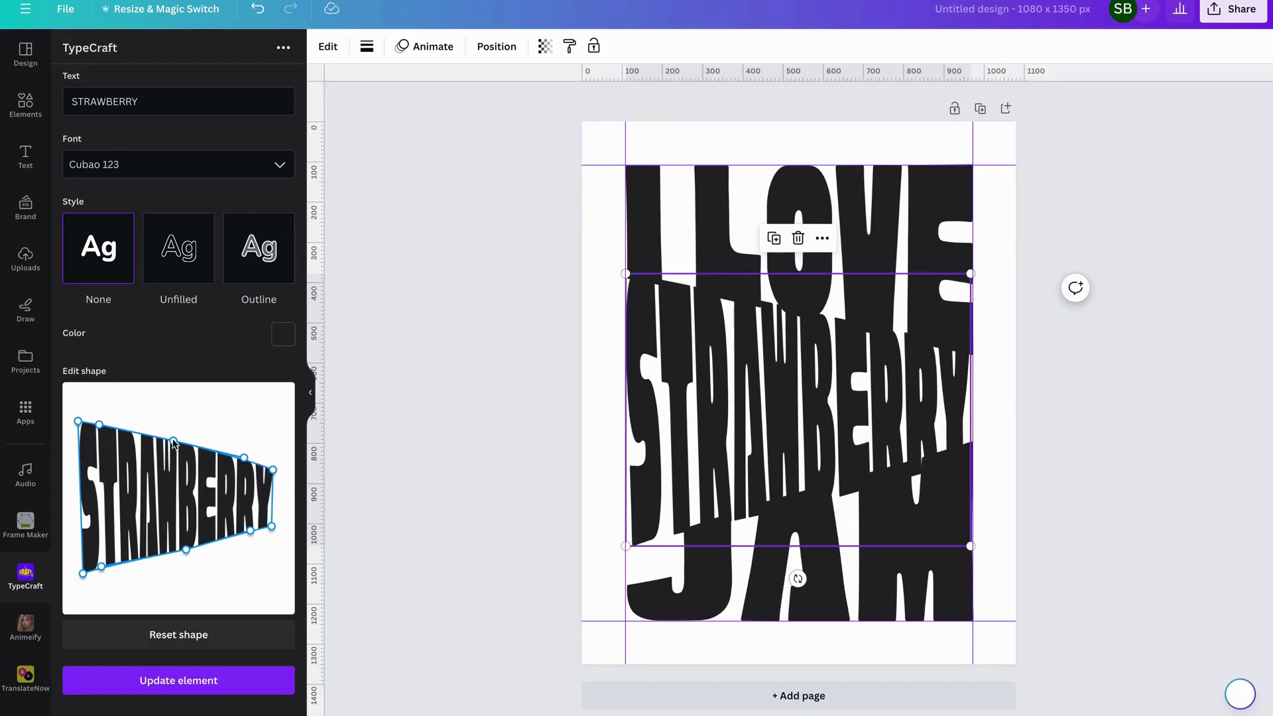
drag(175, 441, 172, 451)
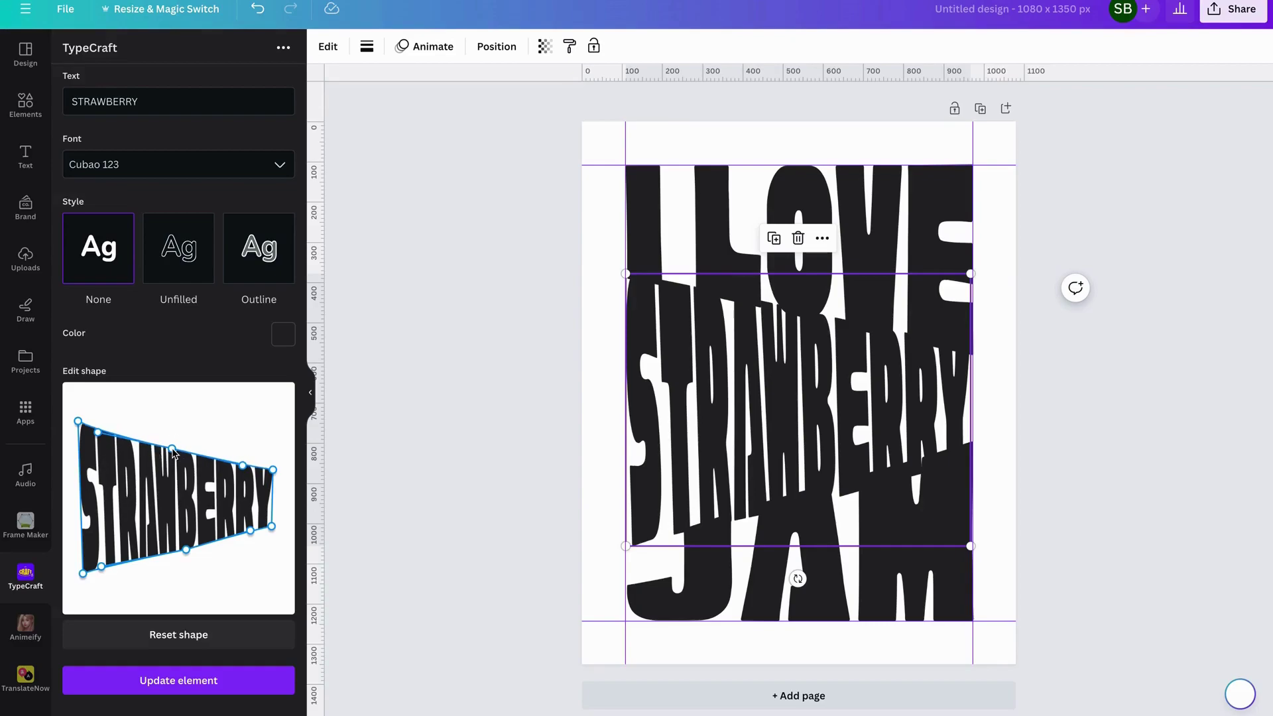
click(141, 680)
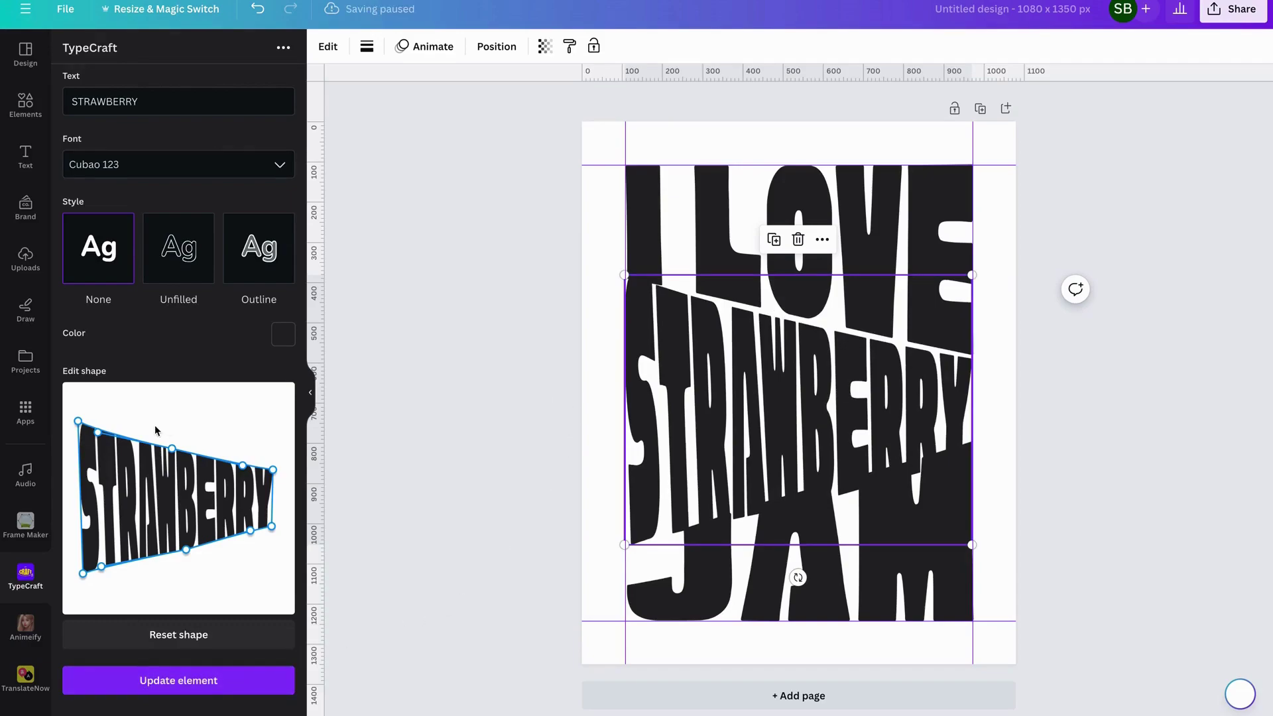
Bring the left corners of the STRAWBERRY shape closer together, straighten its lower edge, update it, and shift it slightly up toward I LOVE
drag(78, 422, 79, 431)
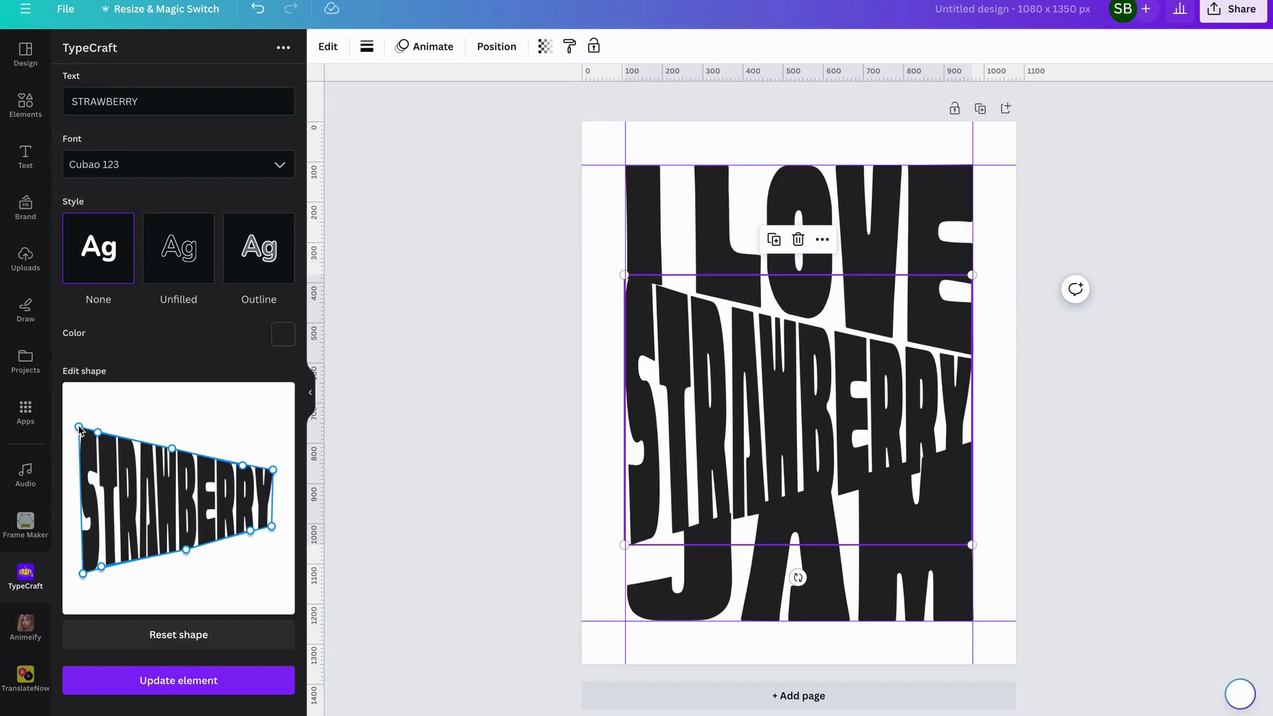
mouse_move(83, 576)
mouse_down()
mouse_move(78, 566)
mouse_move(102, 560)
mouse_up()
drag(187, 549, 252, 530)
click(161, 688)
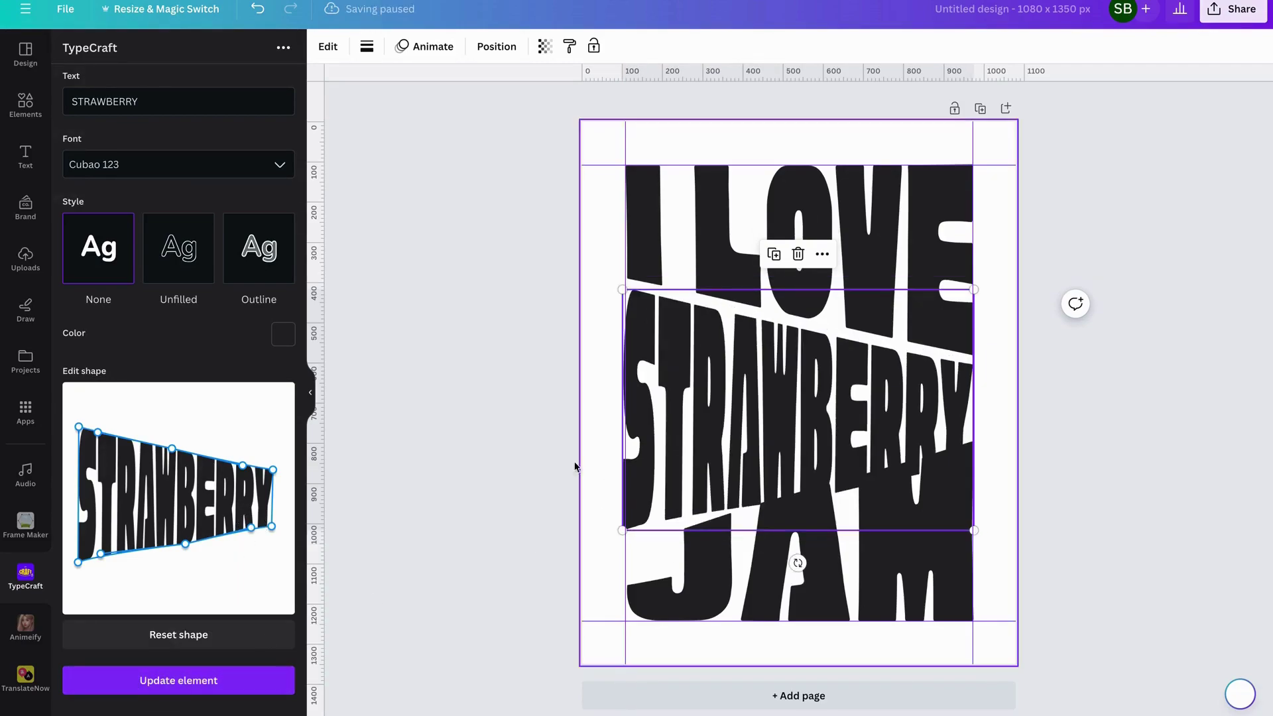
drag(716, 417, 715, 413)
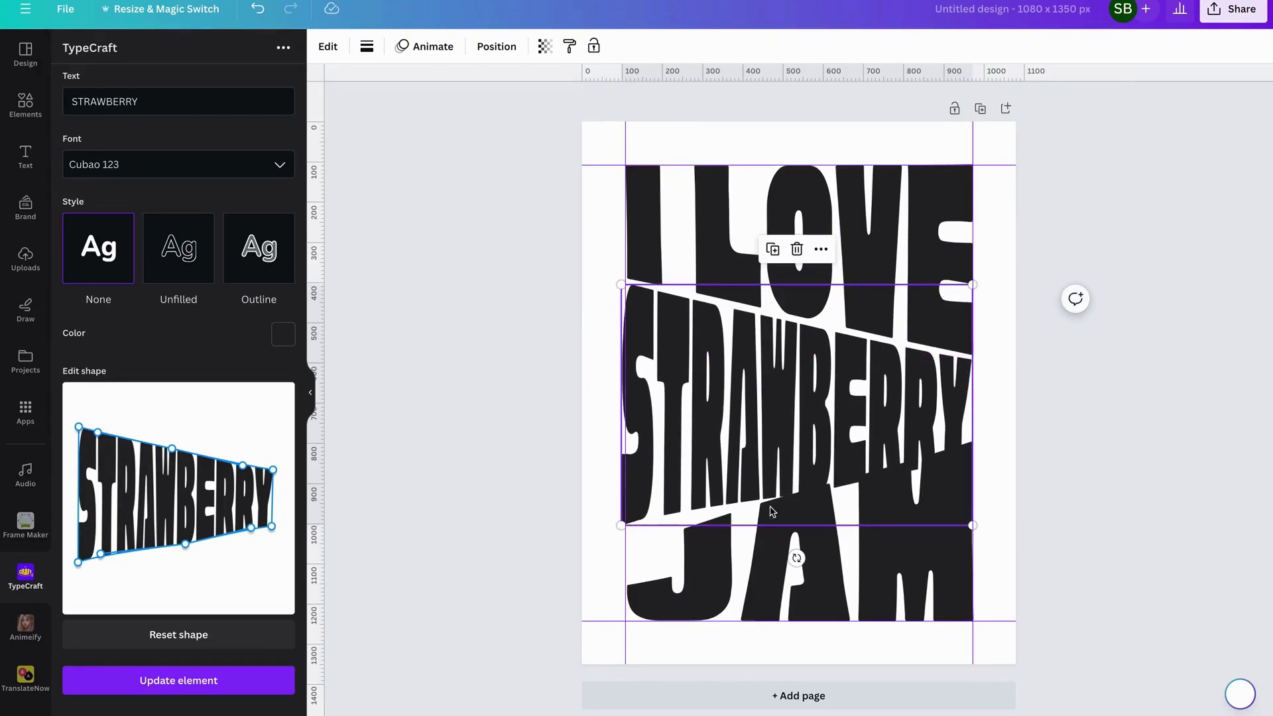
Raise the lower midpoint of the STRAWBERRY shape, readjust its curve handles, and update the element
drag(185, 547, 185, 539)
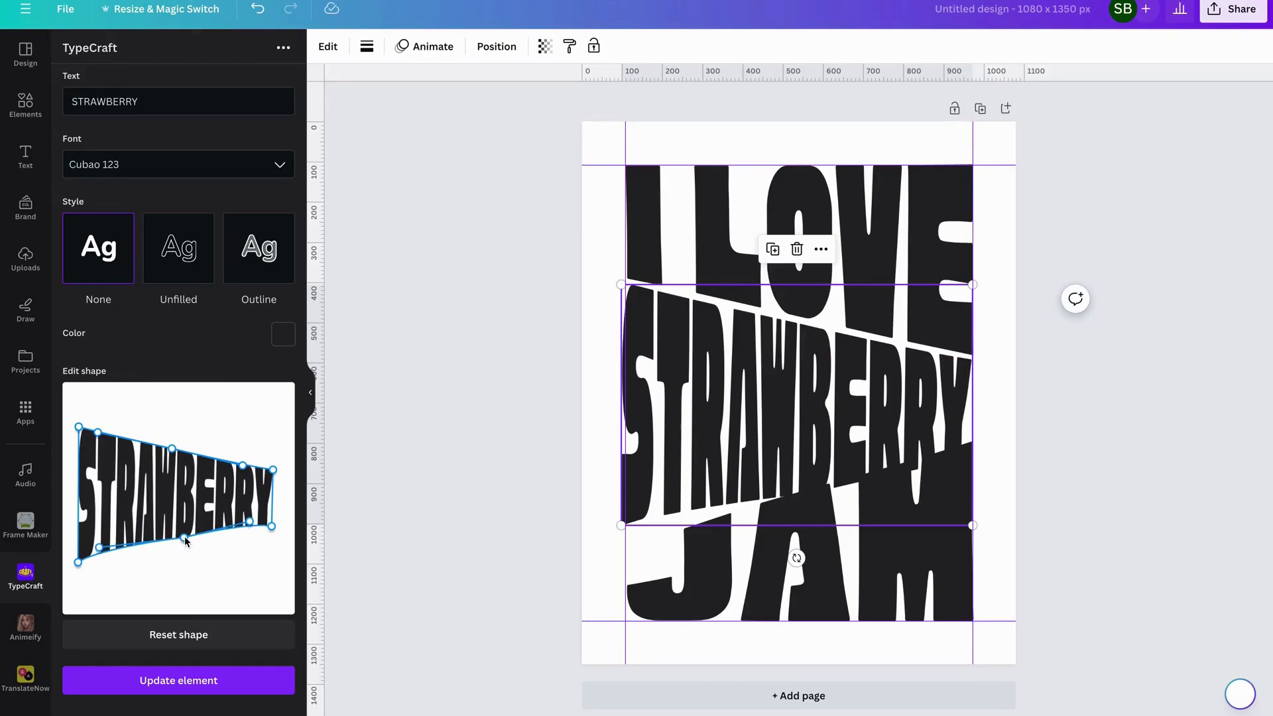
drag(99, 549, 99, 555)
drag(247, 523, 257, 526)
click(231, 688)
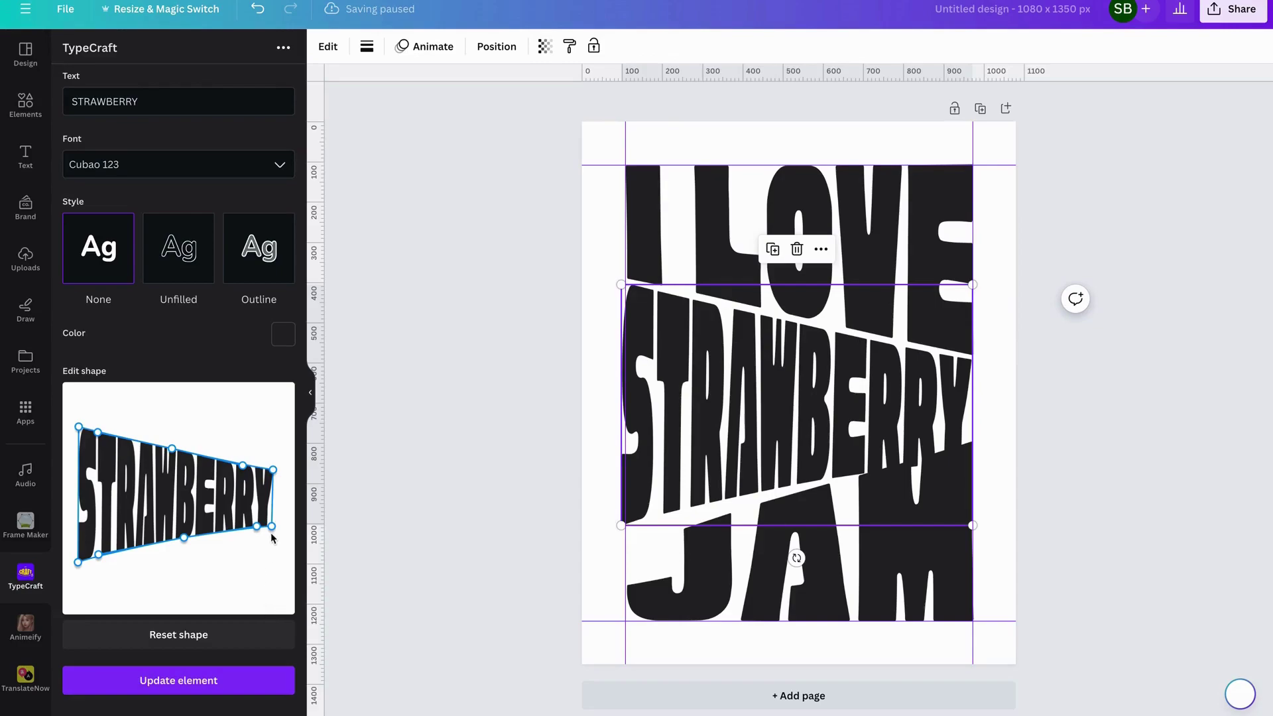
Raise the lower-right corner of the STRAWBERRY shape with its adjacent handle to clear the M, and update the element
mouse_move(272, 527)
mouse_down()
mouse_move(270, 514)
mouse_move(271, 525)
mouse_up()
mouse_move(258, 525)
mouse_down()
mouse_move(272, 515)
mouse_move(254, 522)
mouse_up()
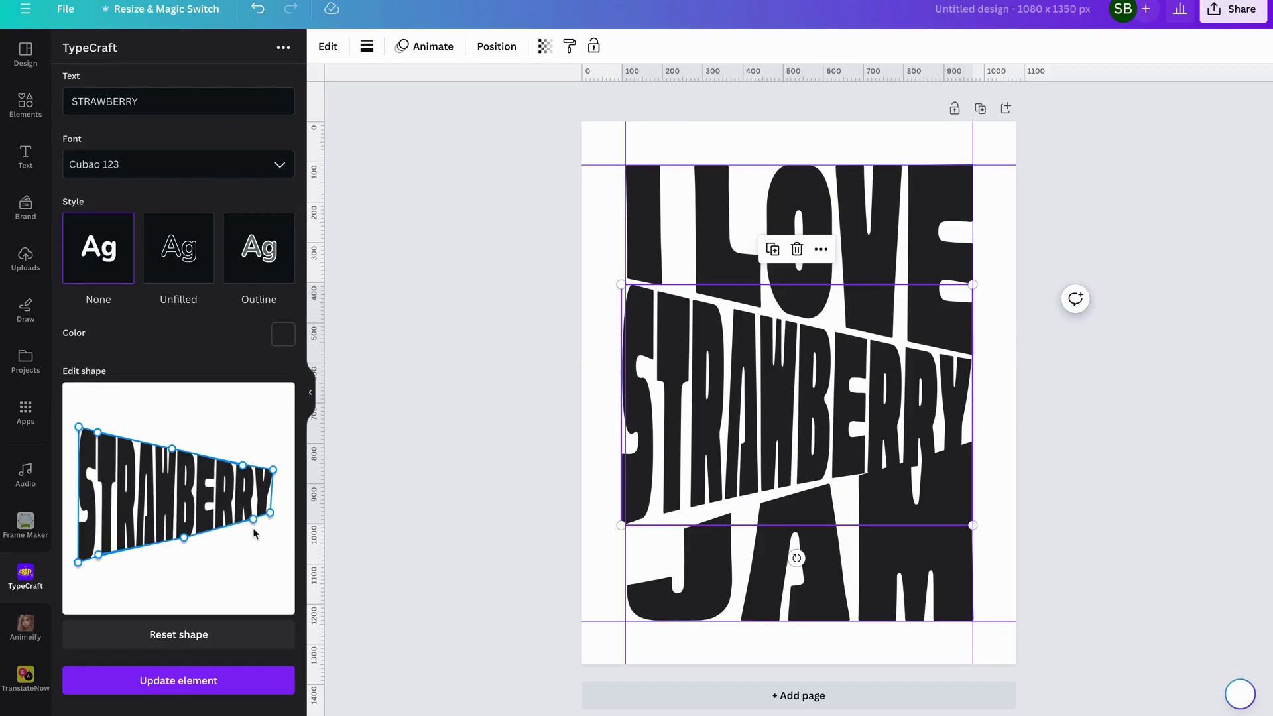
click(200, 685)
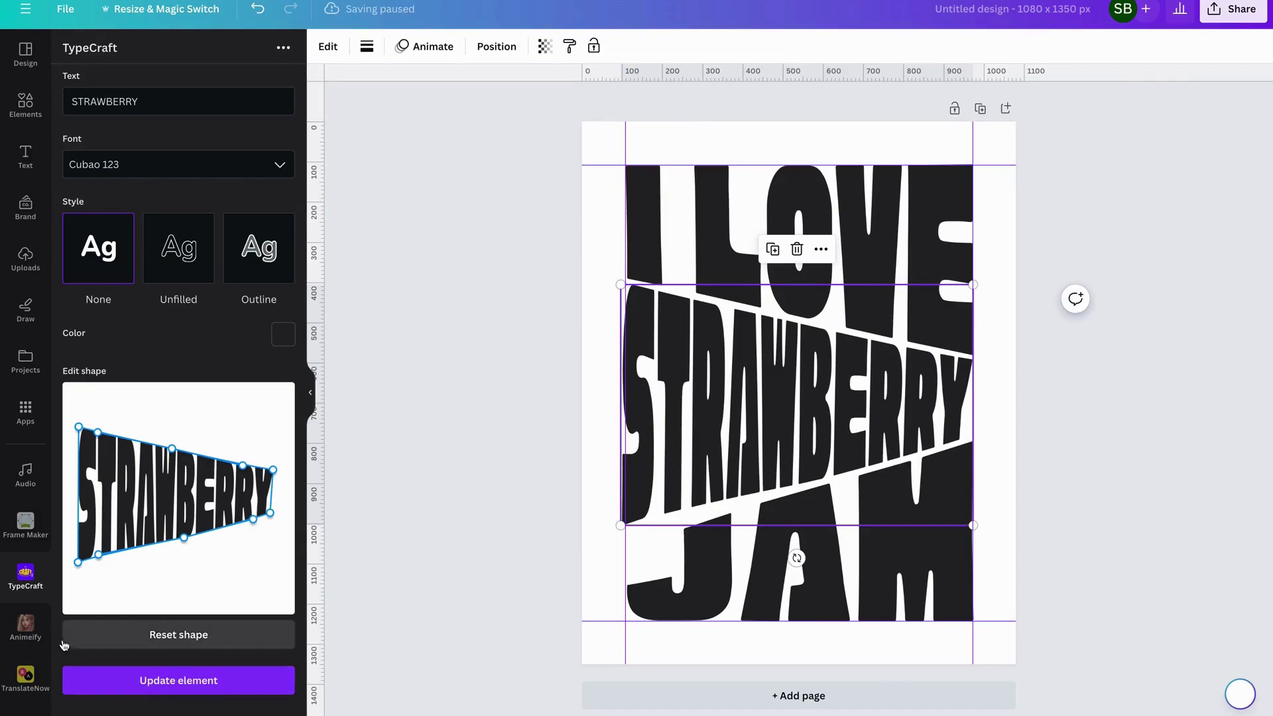
Extend the lower-left corner of the STRAWBERRY shape down toward the J, update it, and align the element with the left guide
mouse_move(78, 563)
mouse_down()
mouse_move(78, 578)
mouse_move(100, 568)
mouse_up()
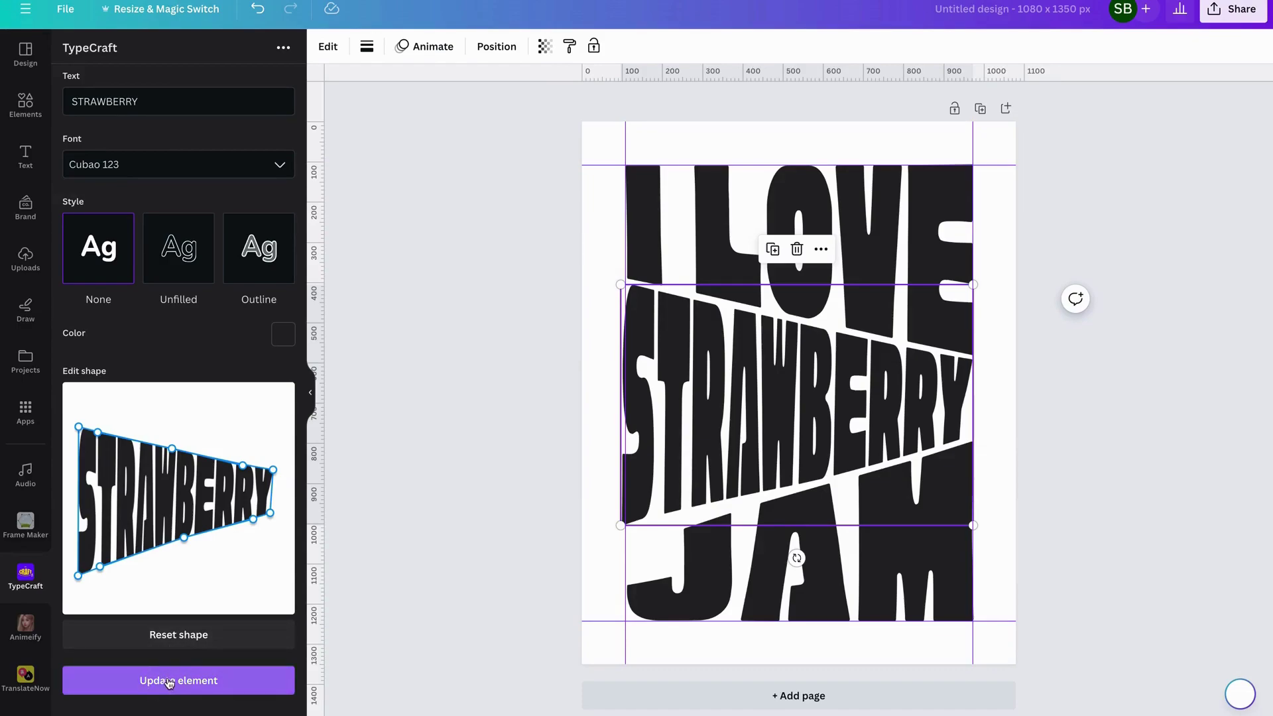
click(169, 681)
drag(770, 385, 777, 391)
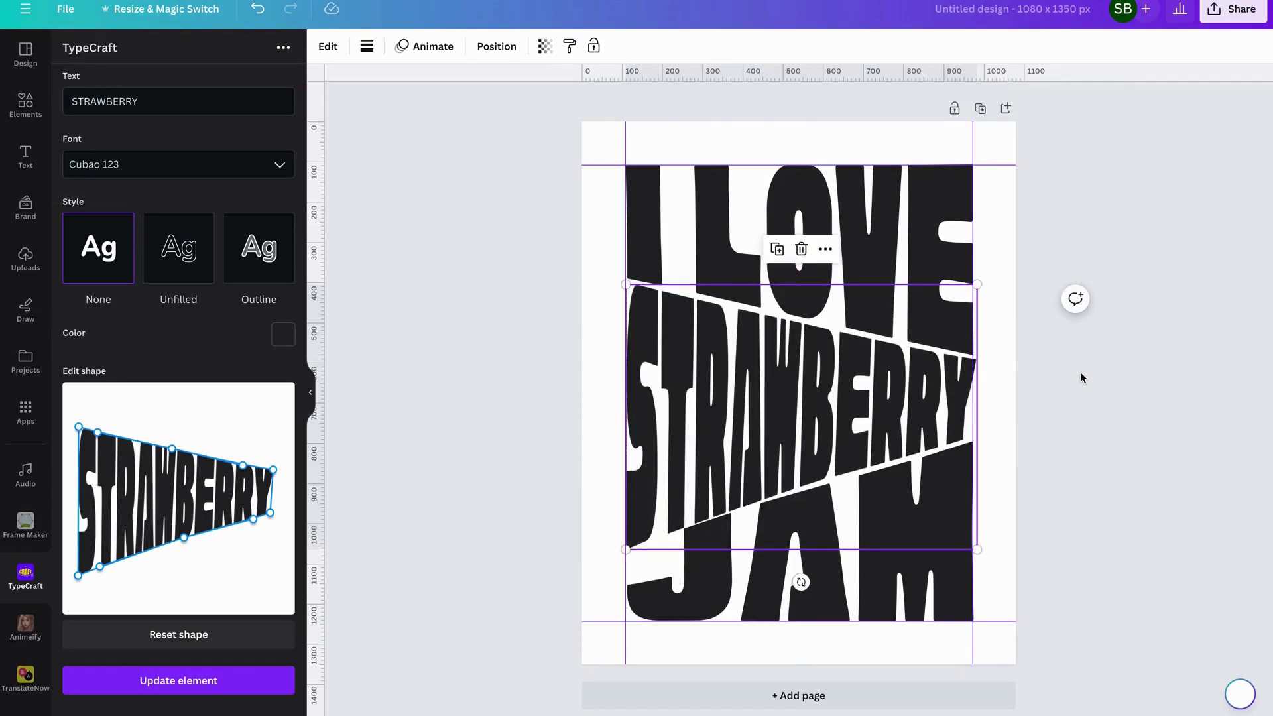
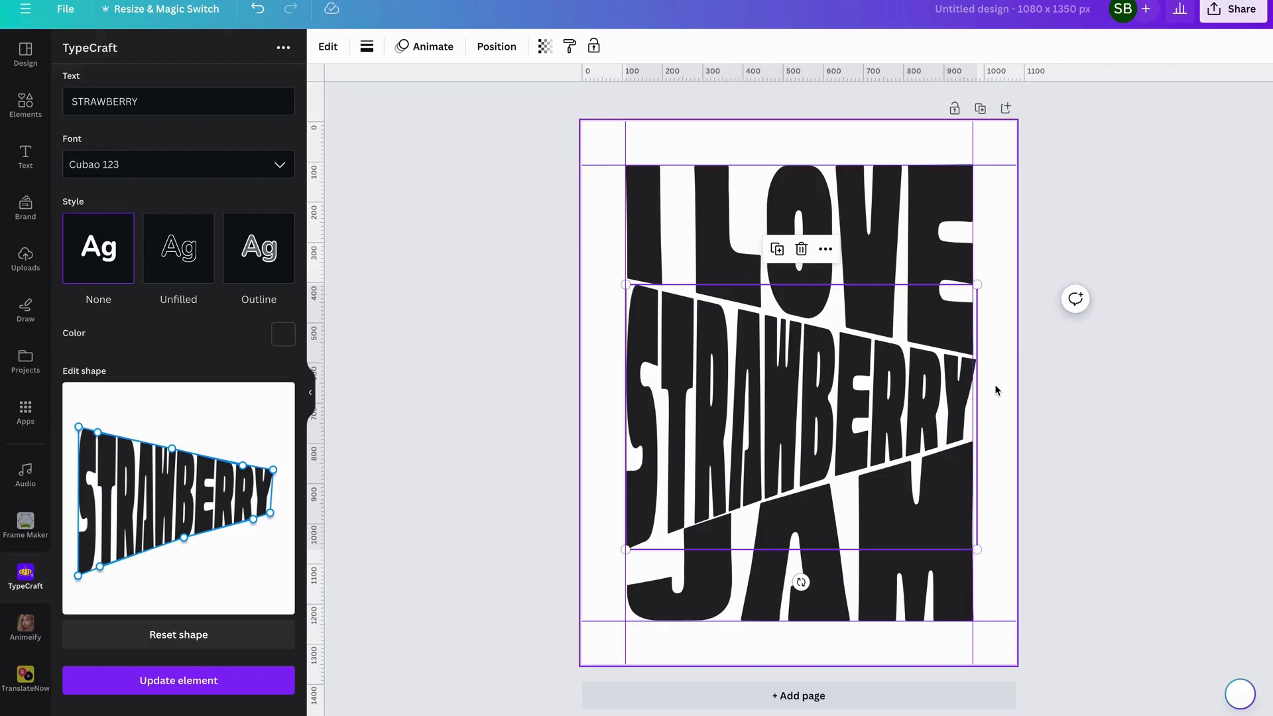
click(1164, 275)
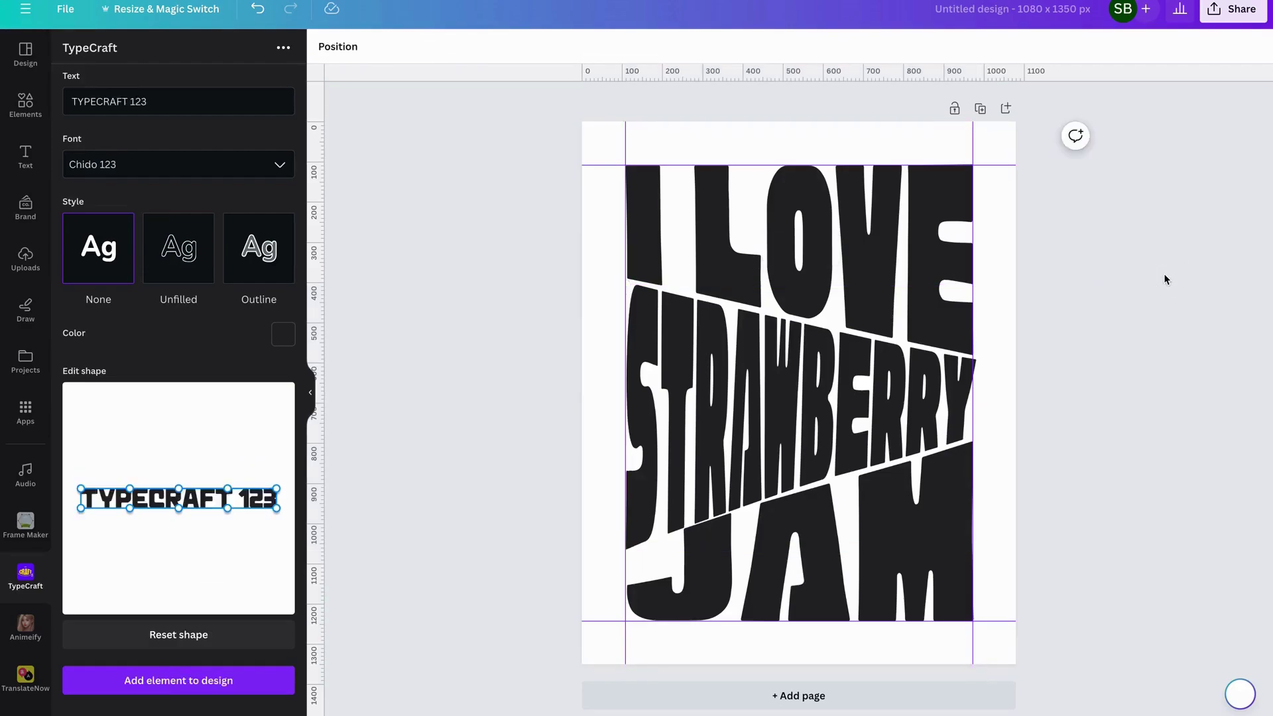
click(831, 422)
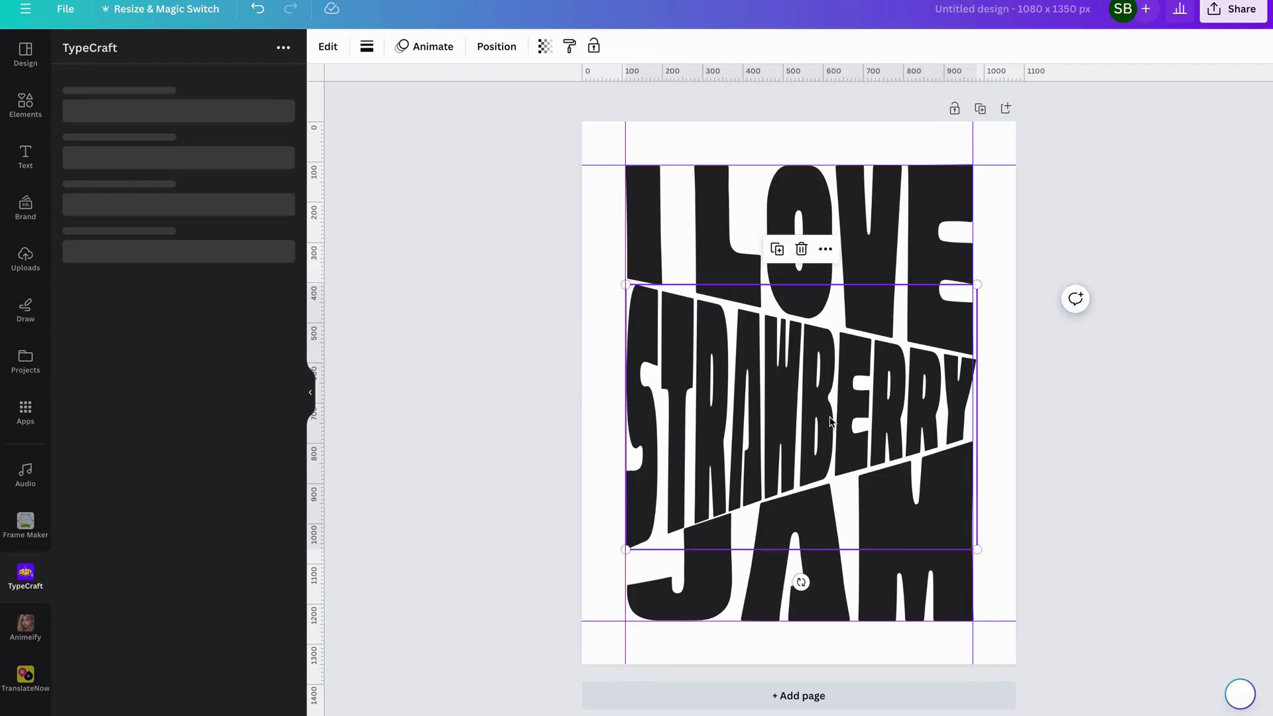
click(330, 48)
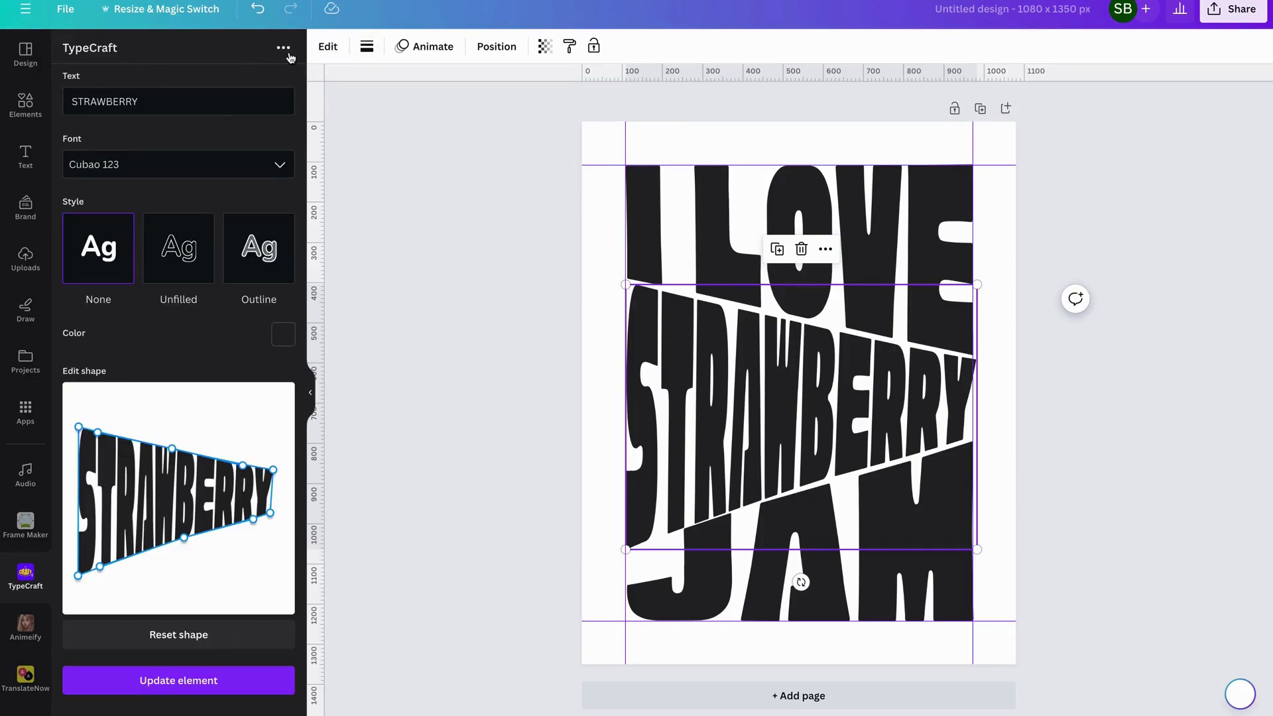
click(411, 163)
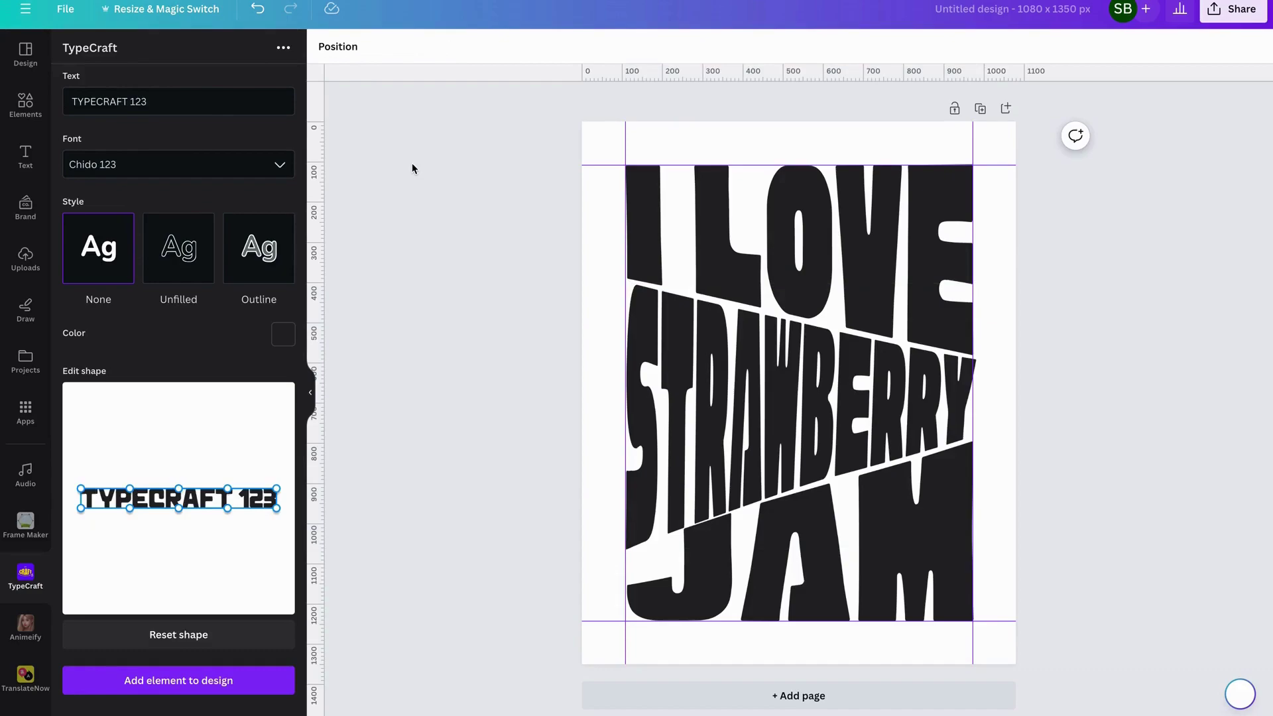
click(768, 226)
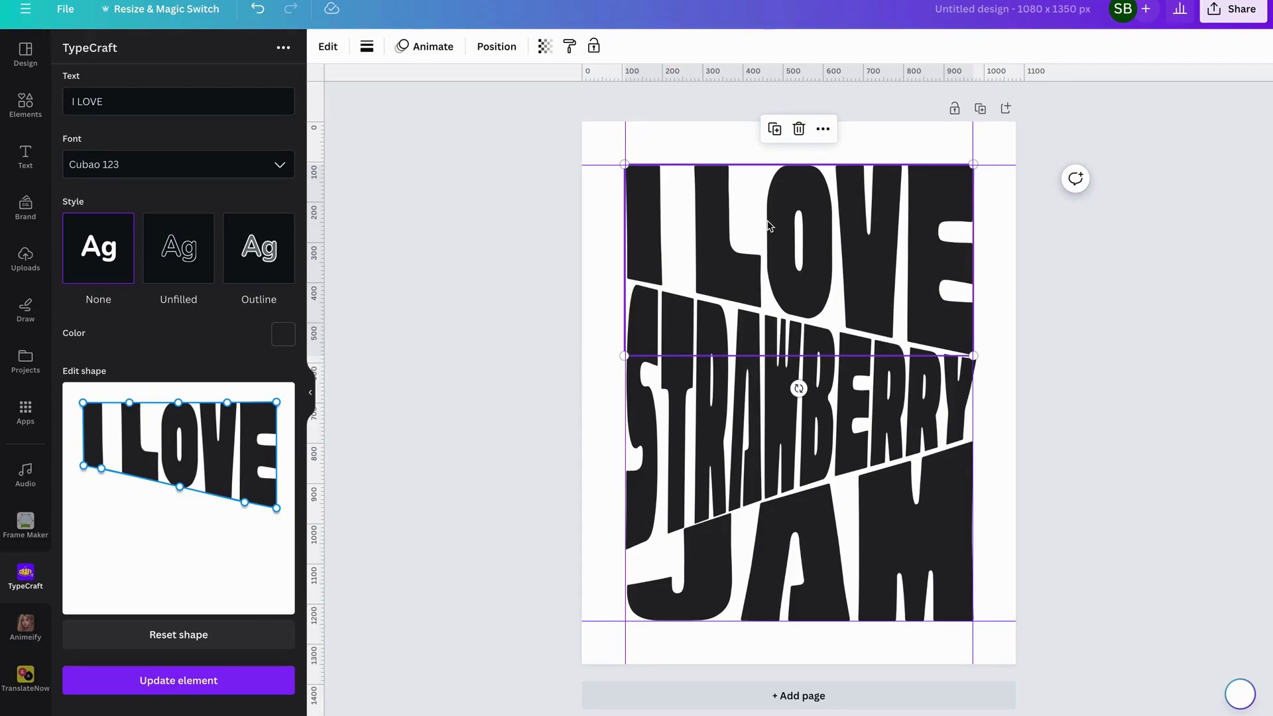
click(1107, 267)
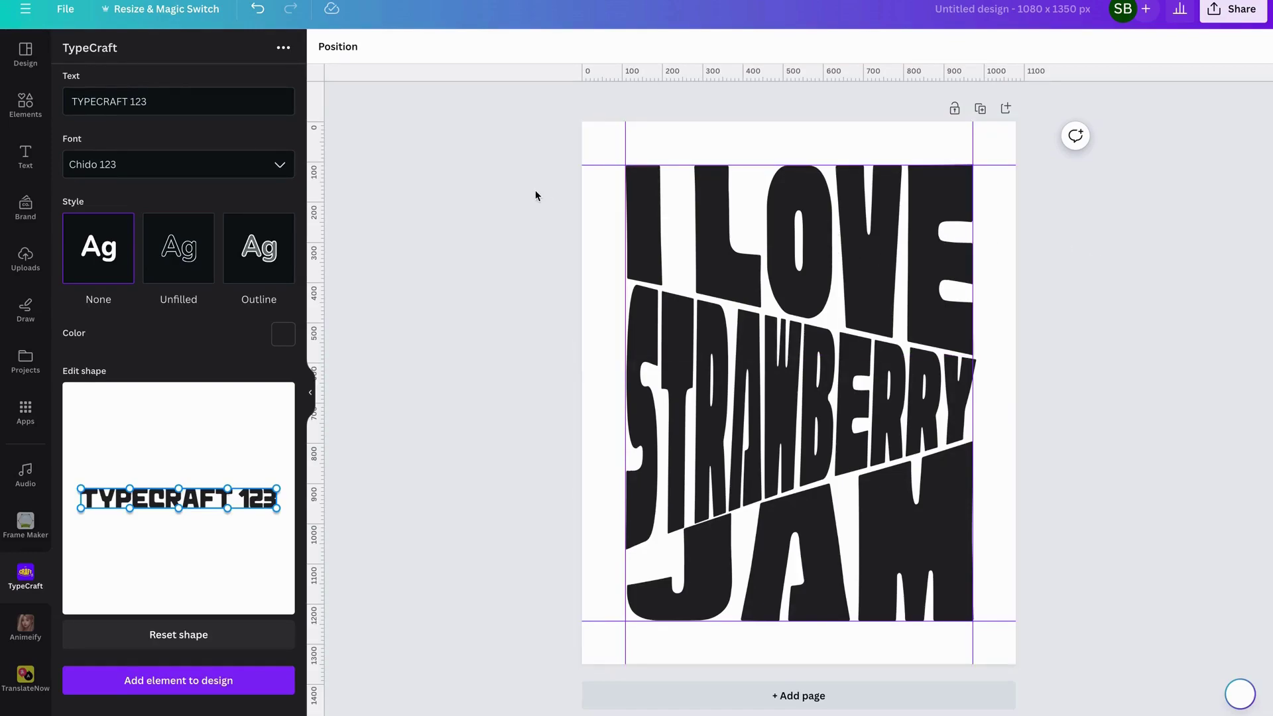
drag(531, 230, 760, 585)
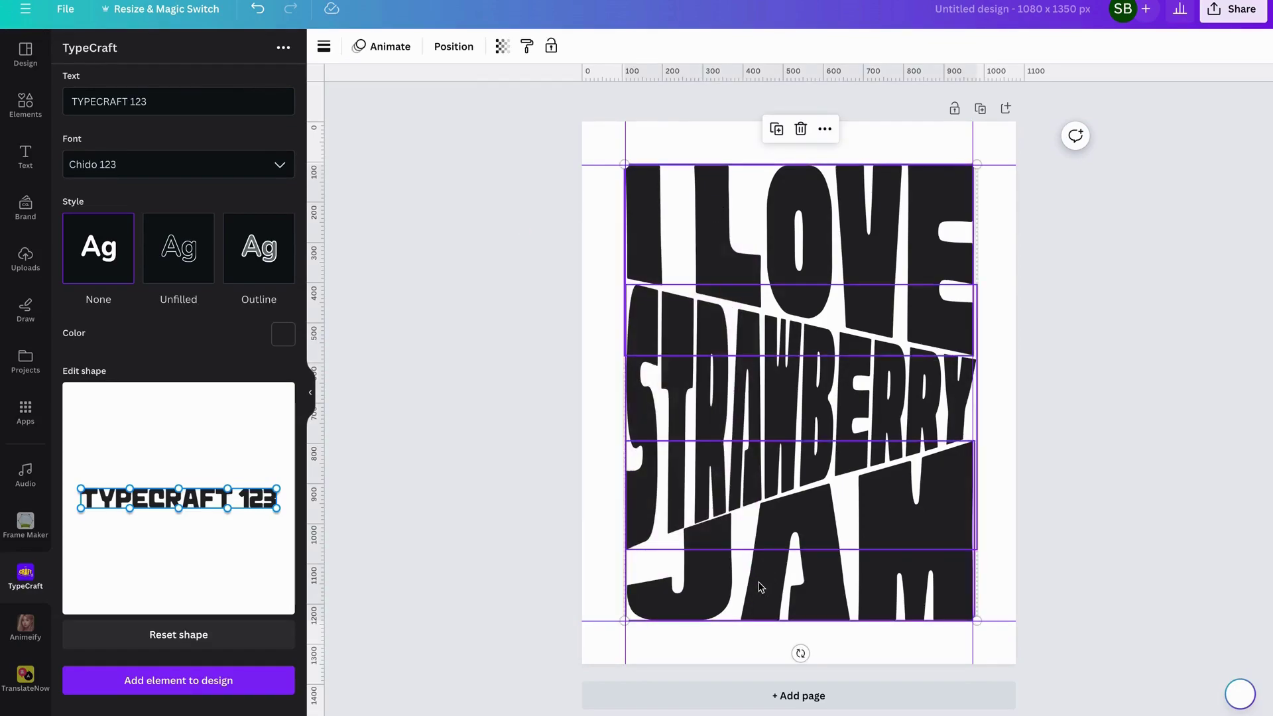
right_click(707, 424)
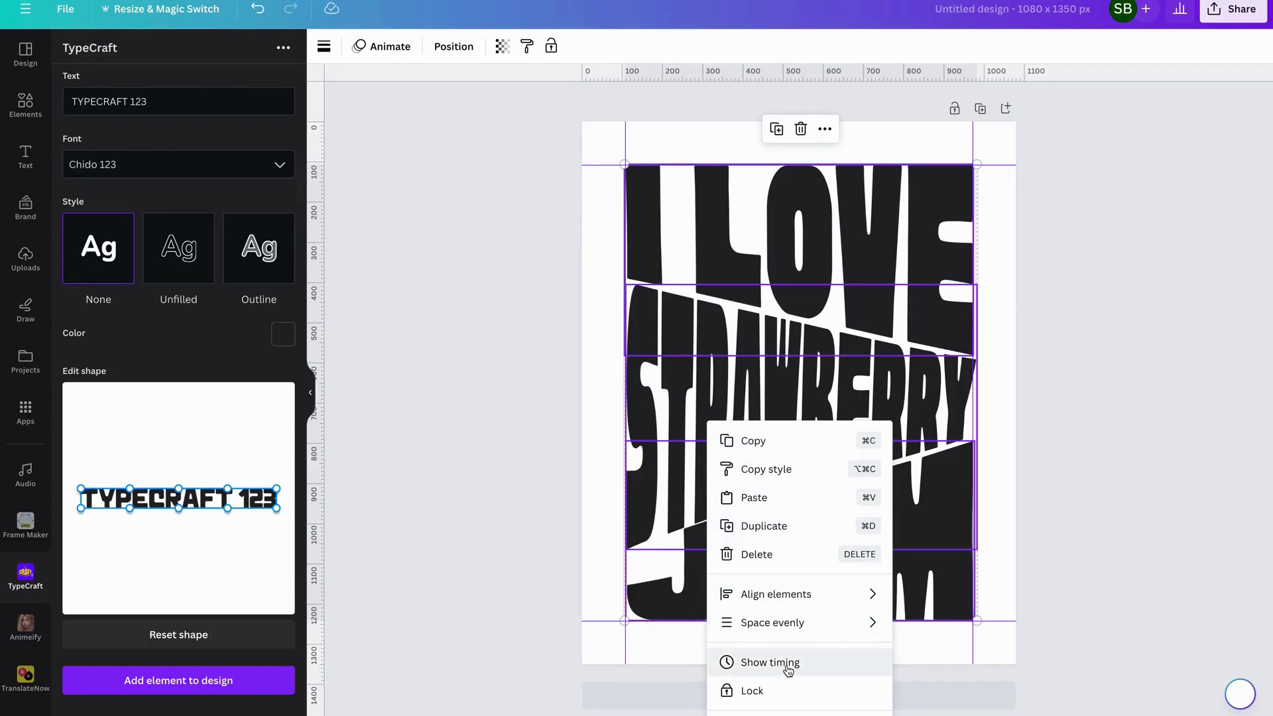
click(1094, 478)
click(1108, 345)
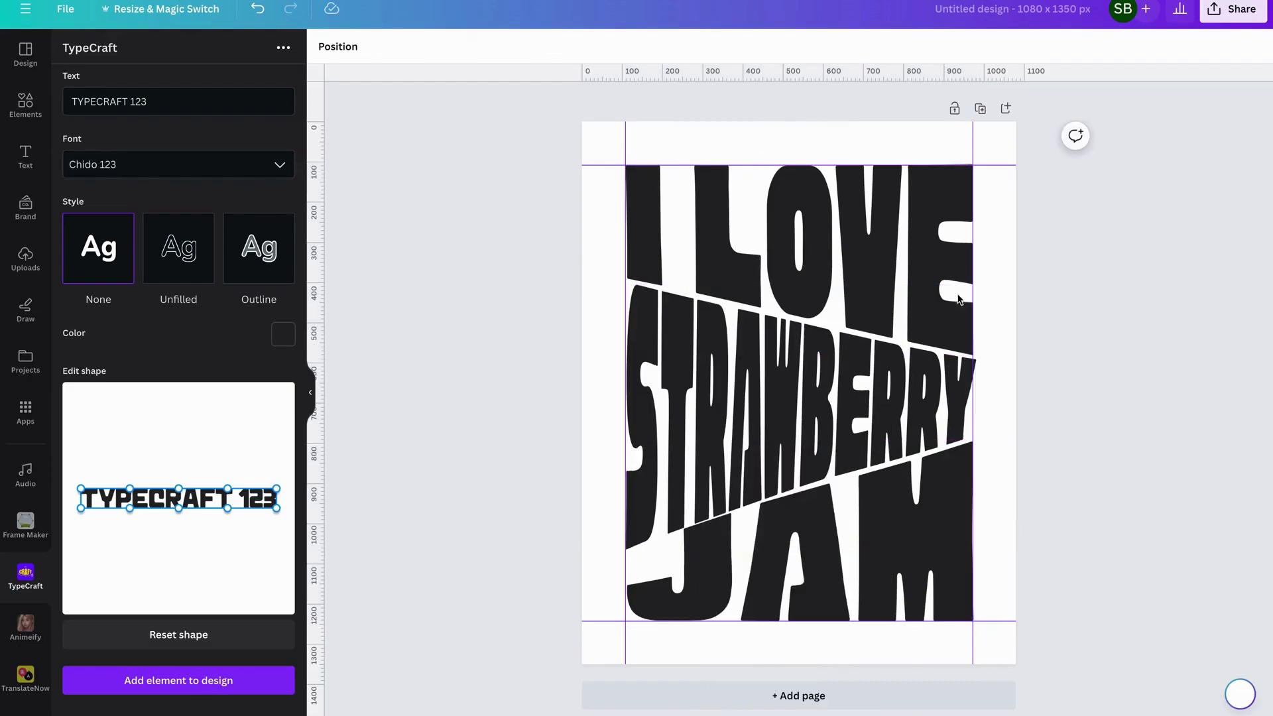
Download only the I LOVE element as a PNG with transparent background, saving it in the Typecraft tutorial folder as Untitled design.png
click(841, 203)
right_click(842, 204)
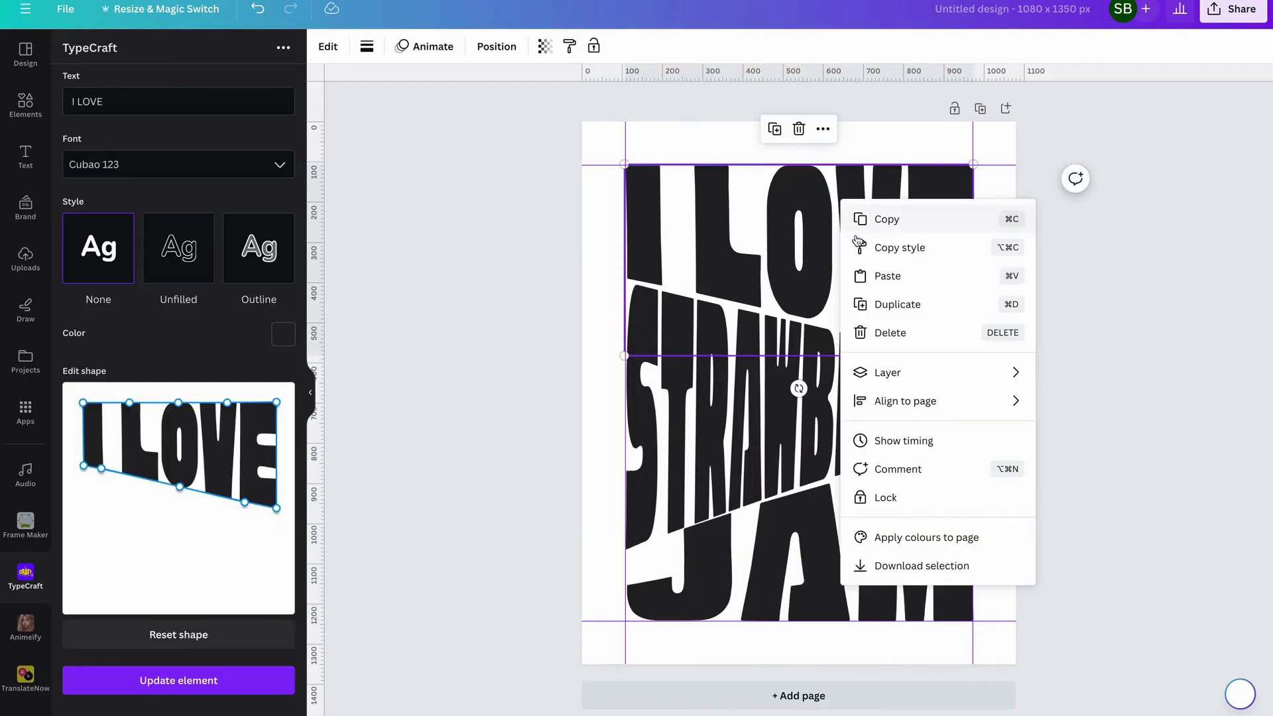
click(923, 566)
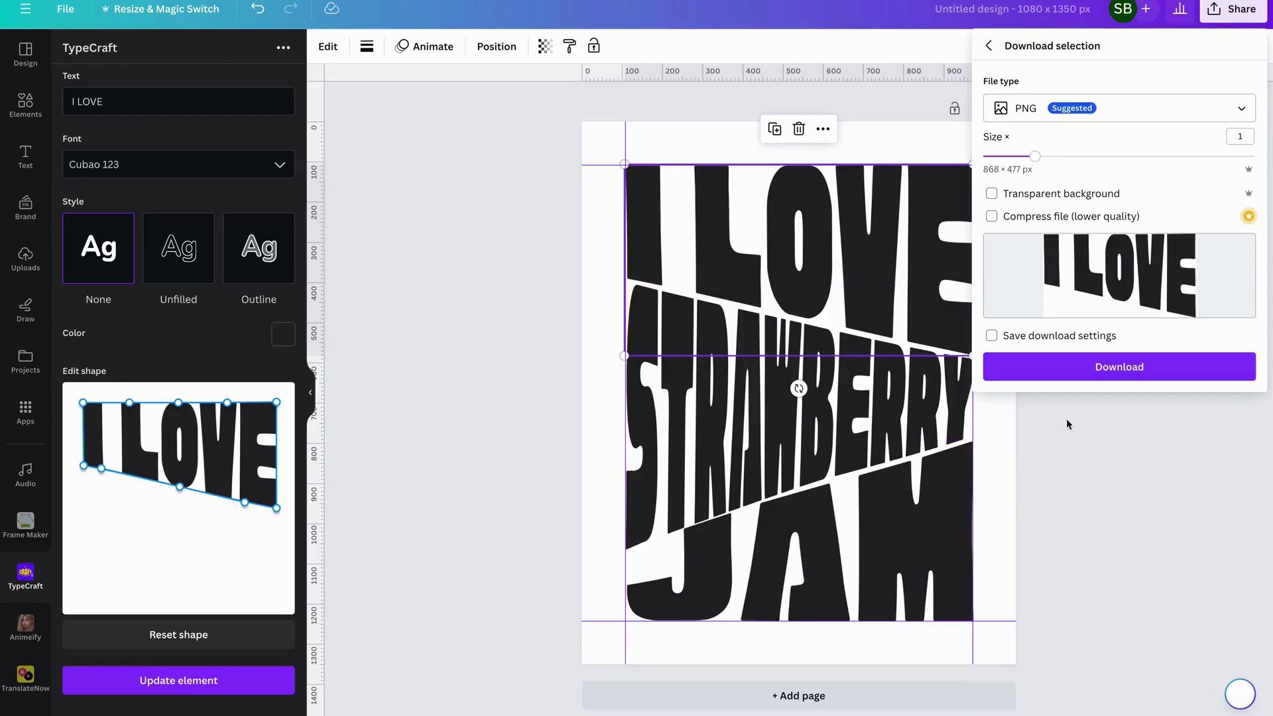
click(1088, 194)
click(1105, 368)
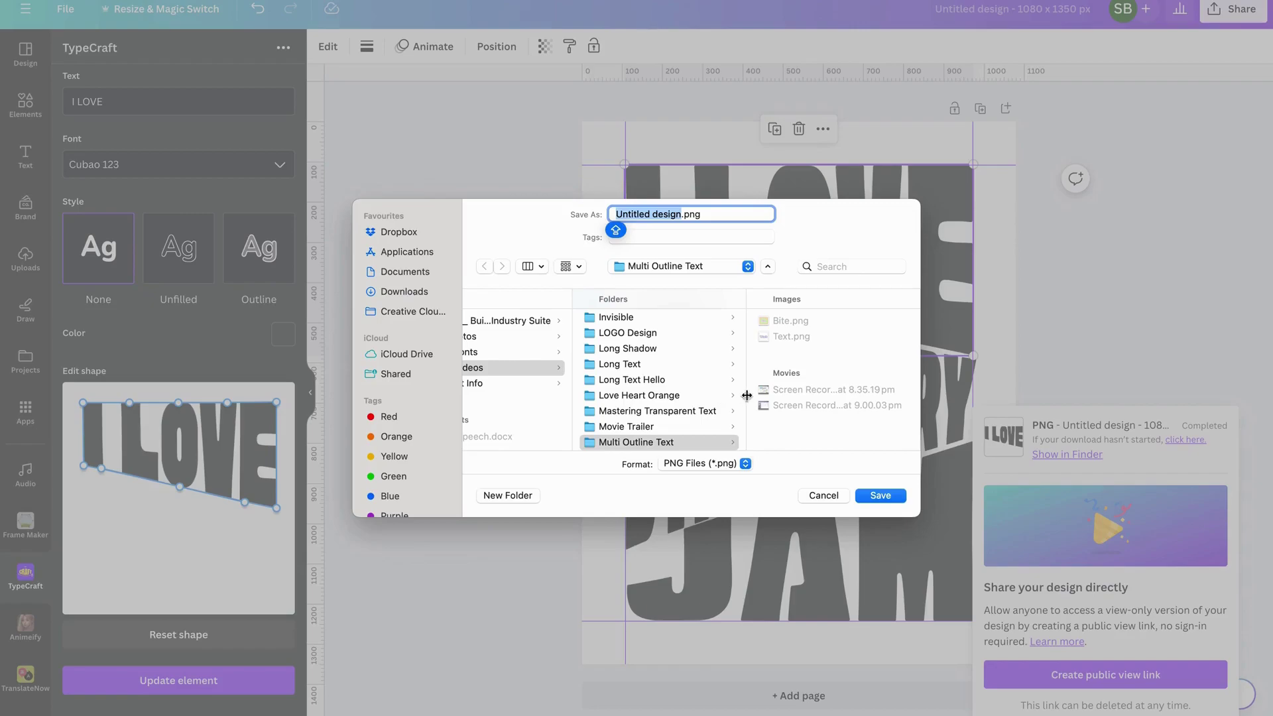
scroll(693, 401, down, 3)
scroll(694, 401, down, 10)
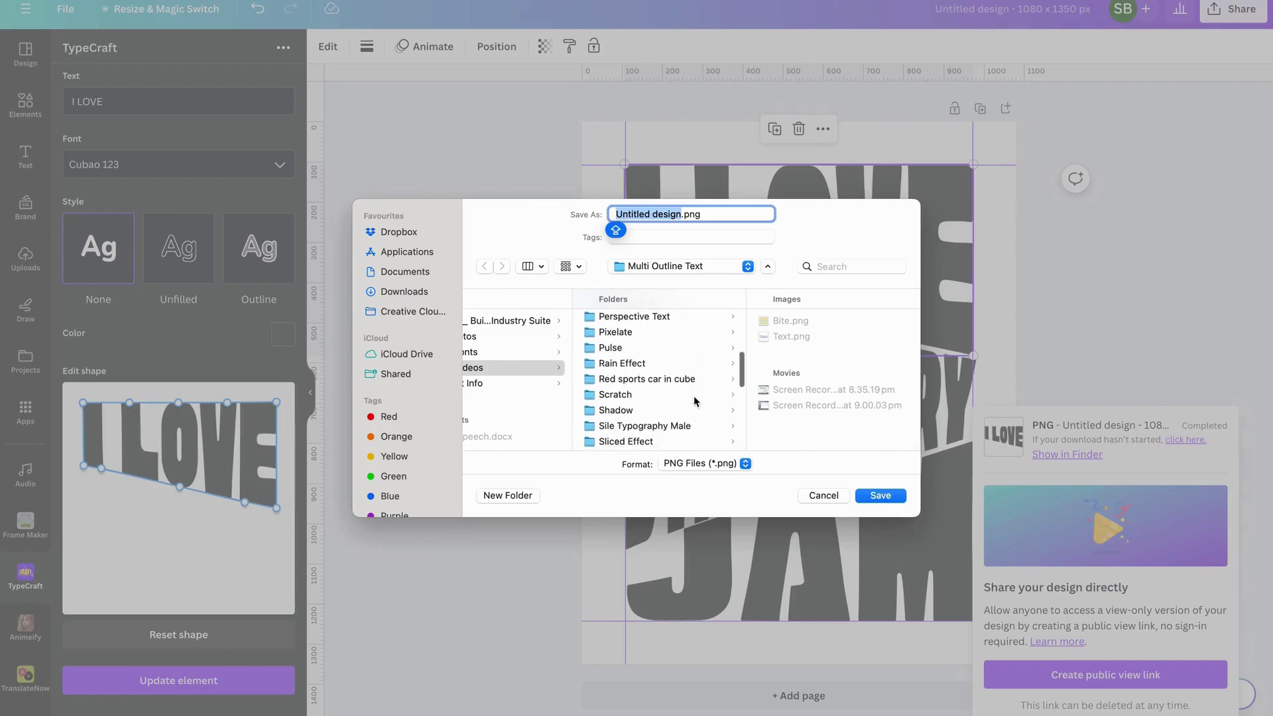
scroll(694, 401, down, 8)
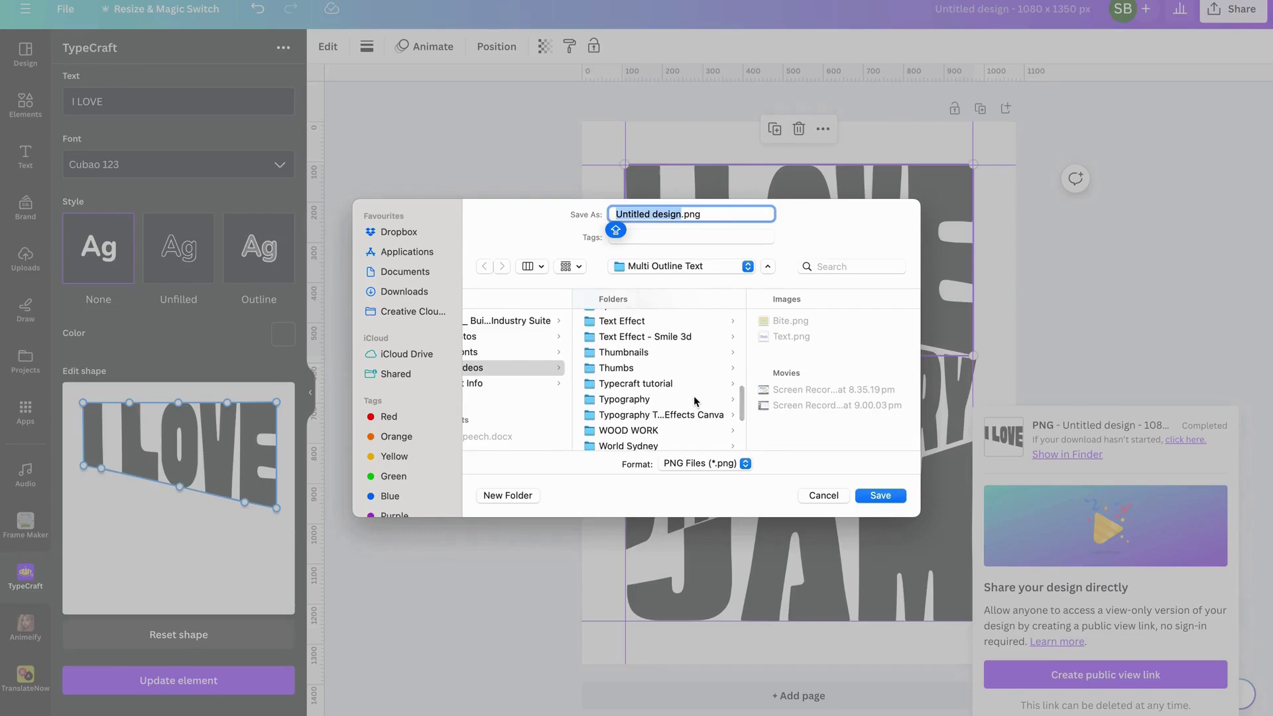
click(648, 388)
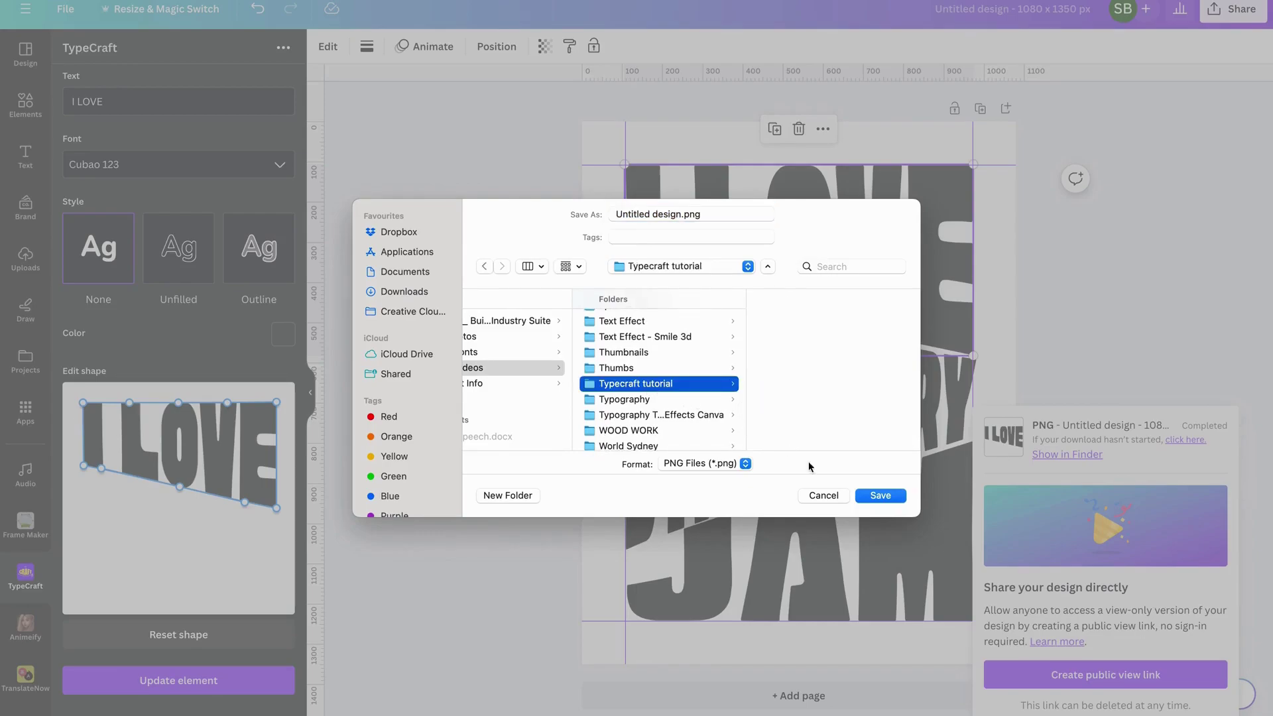
click(880, 497)
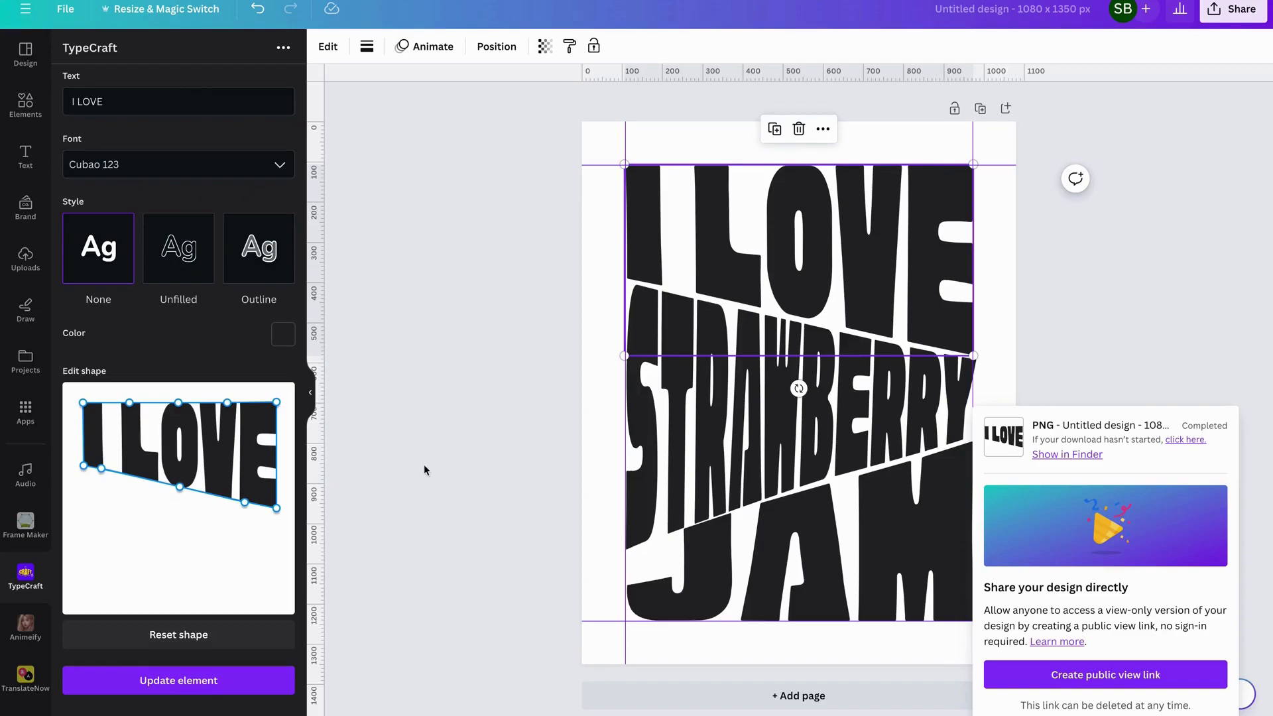
Download only the STRAWBERRY element as a transparent-background PNG and save it as Untitled design2.png in the same folder
click(695, 470)
right_click(694, 471)
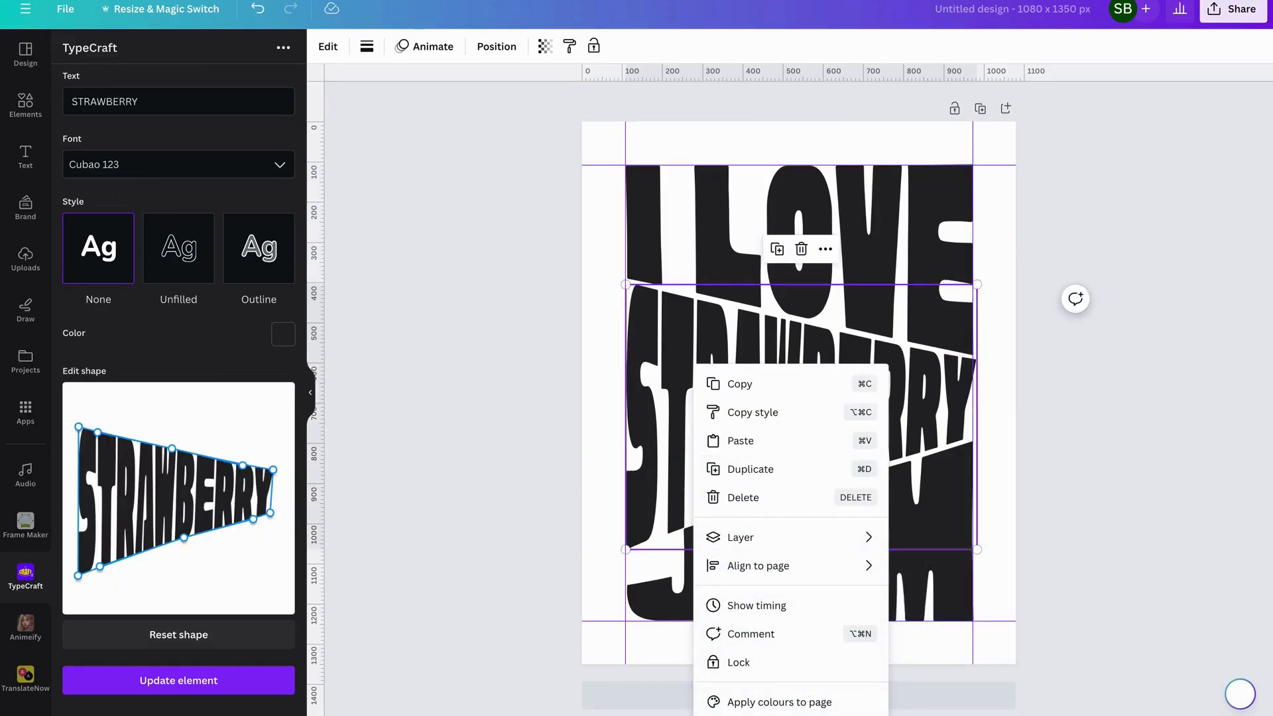
click(762, 713)
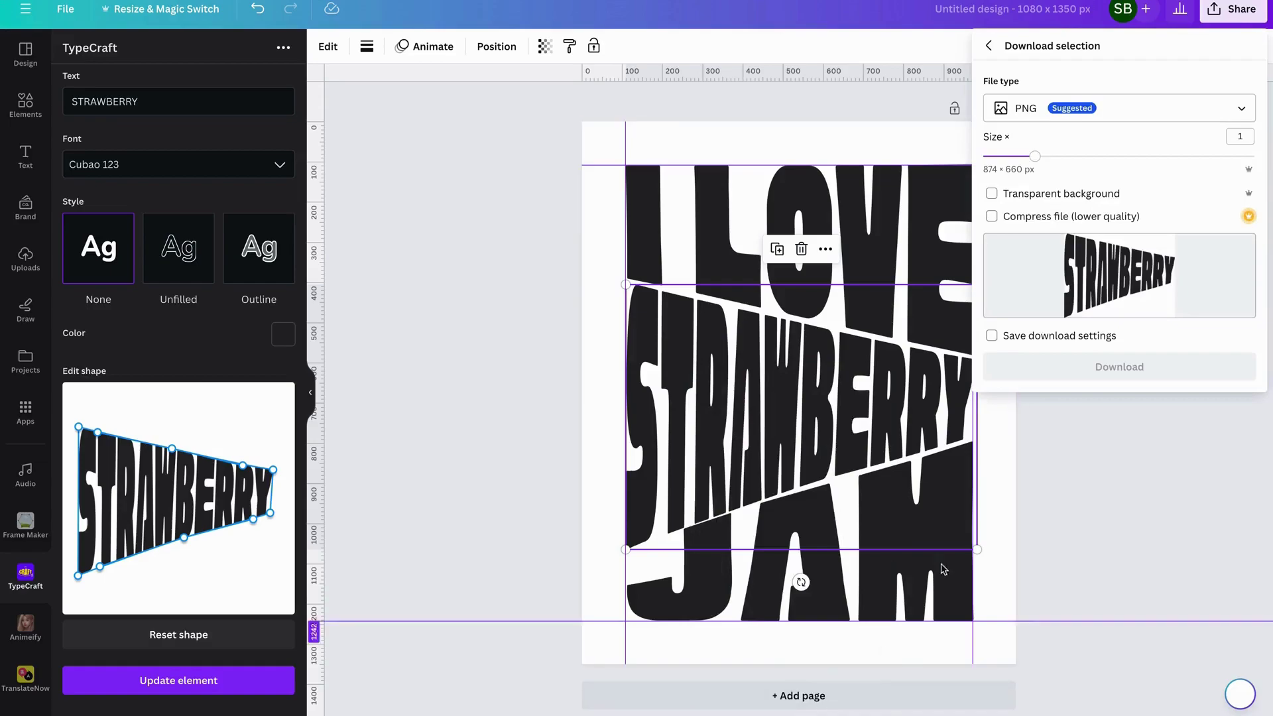
click(1028, 198)
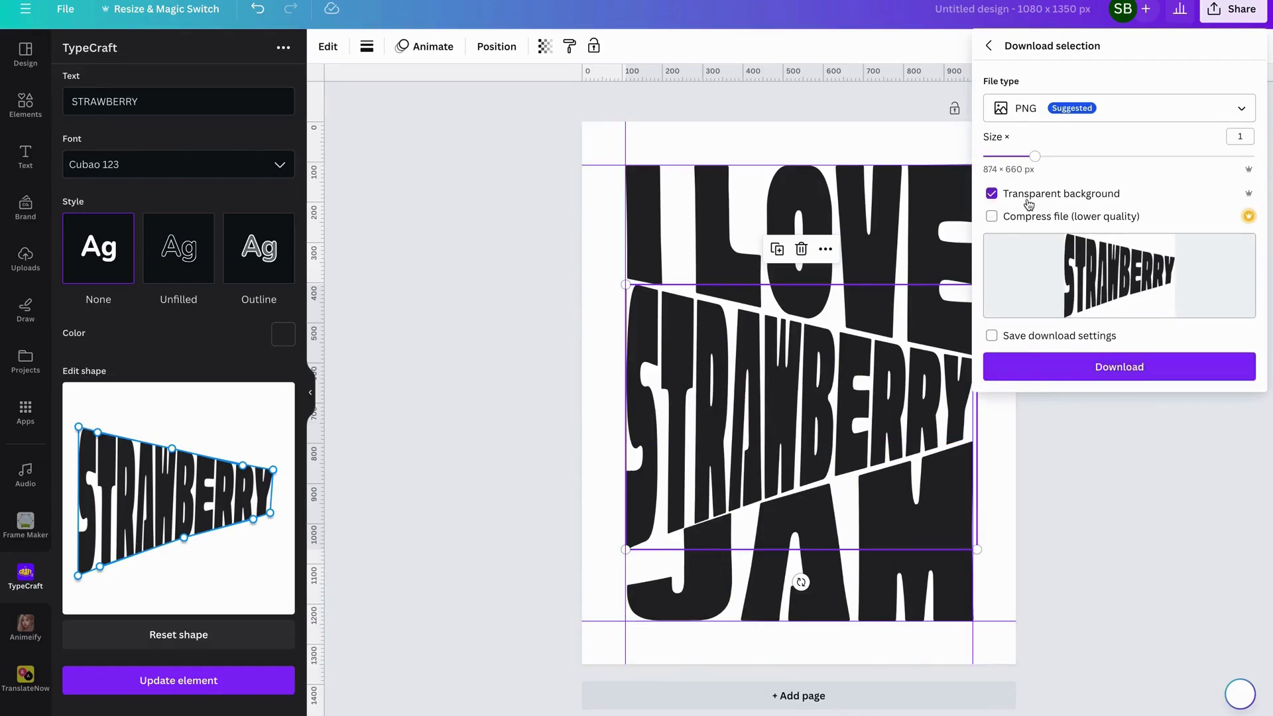
click(1065, 369)
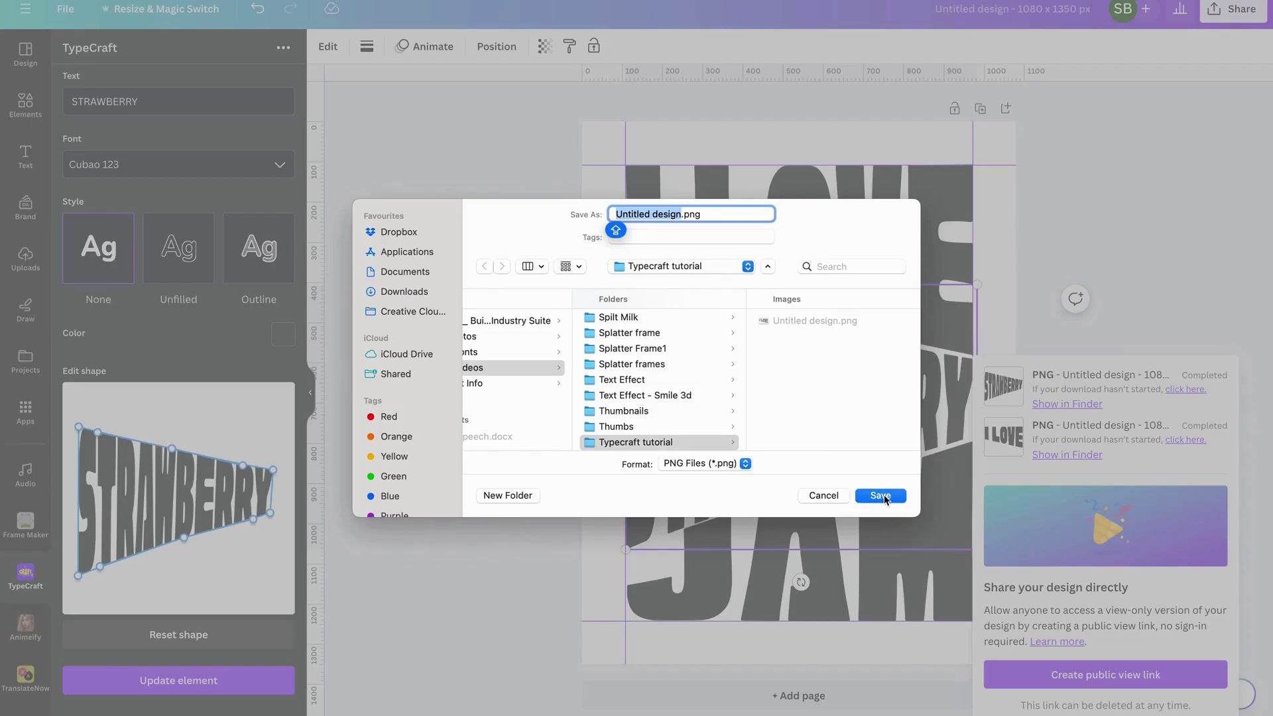
click(682, 214)
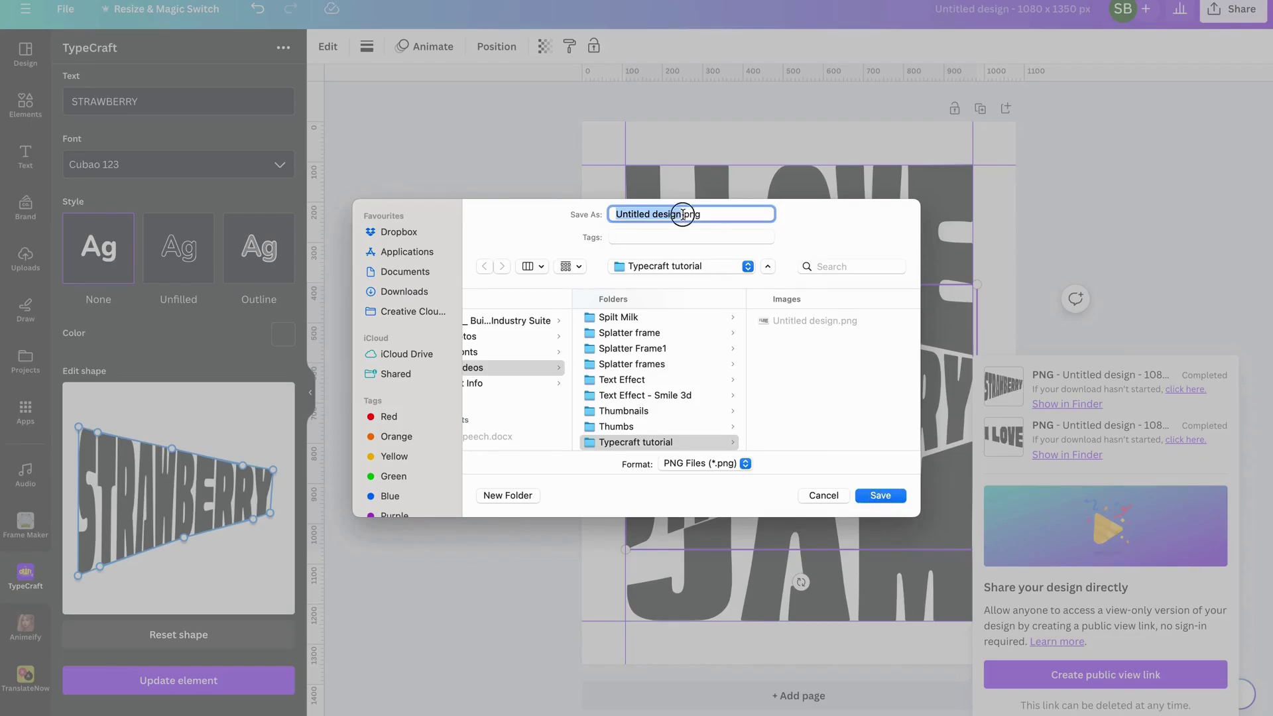
text(2)
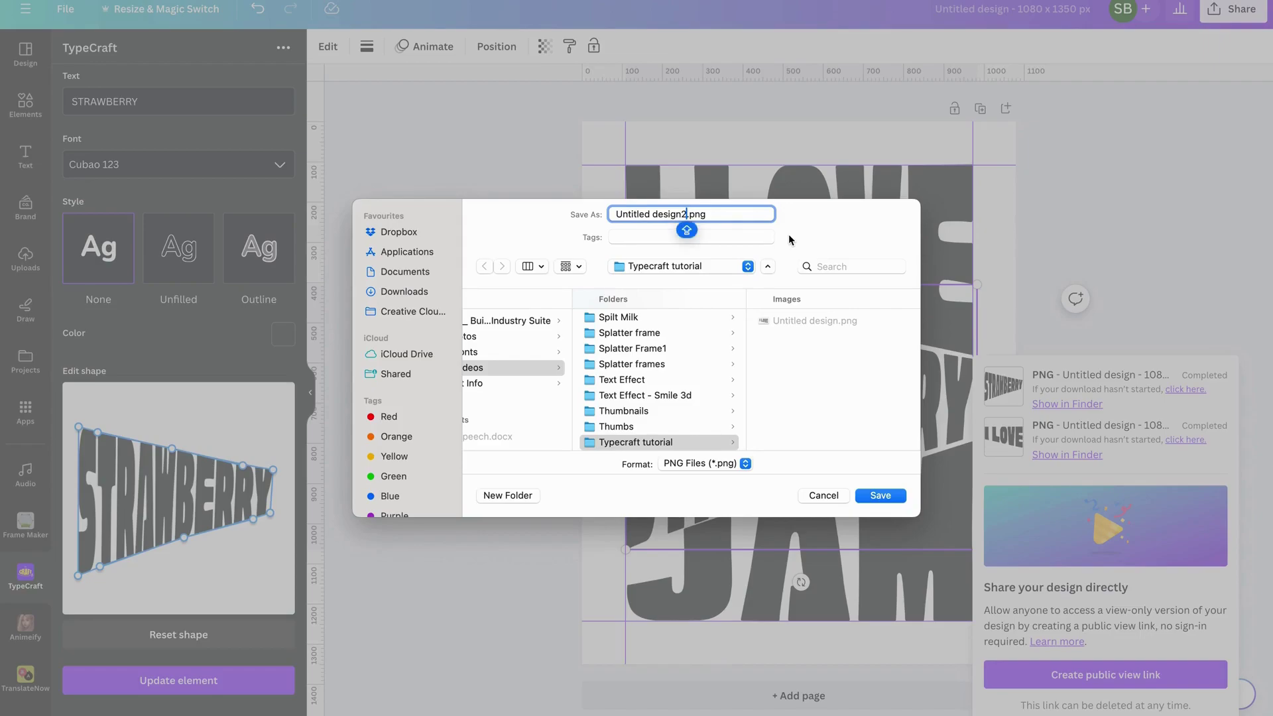
click(884, 495)
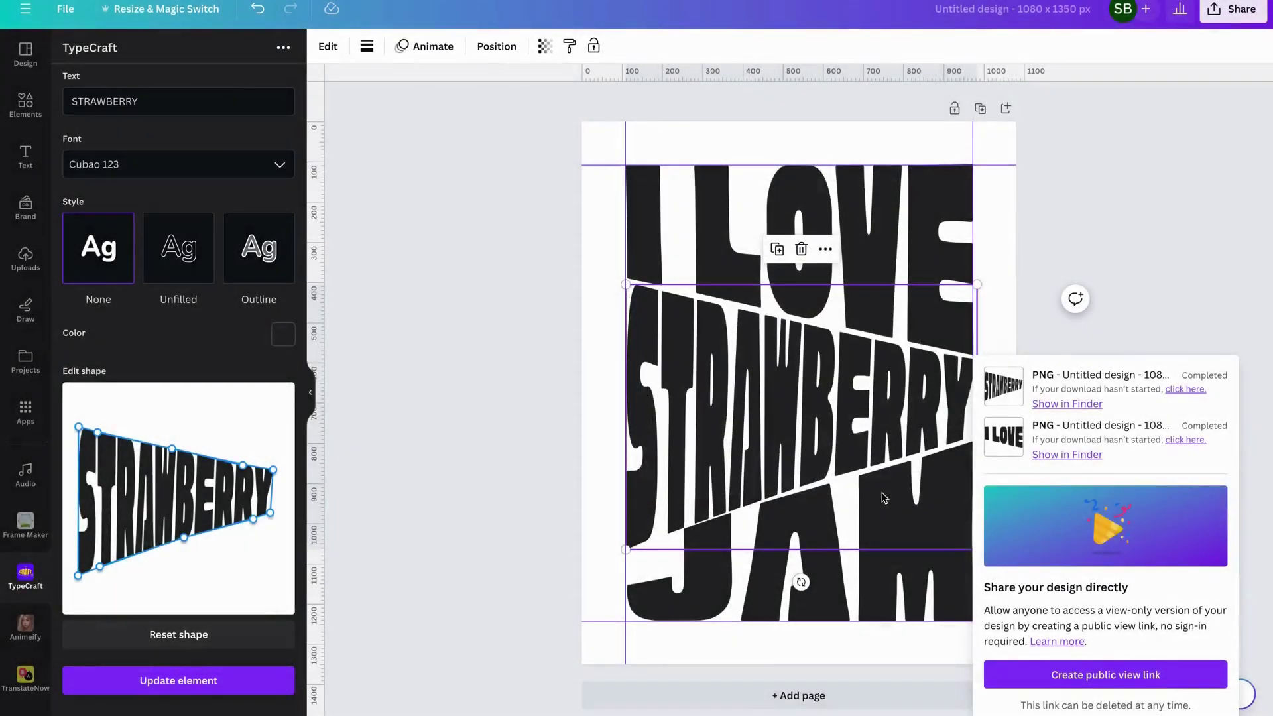
Download only the JAM element as a transparent-background PNG and save it as Untitled design3.png in the Typecraft tutorial folder
click(703, 596)
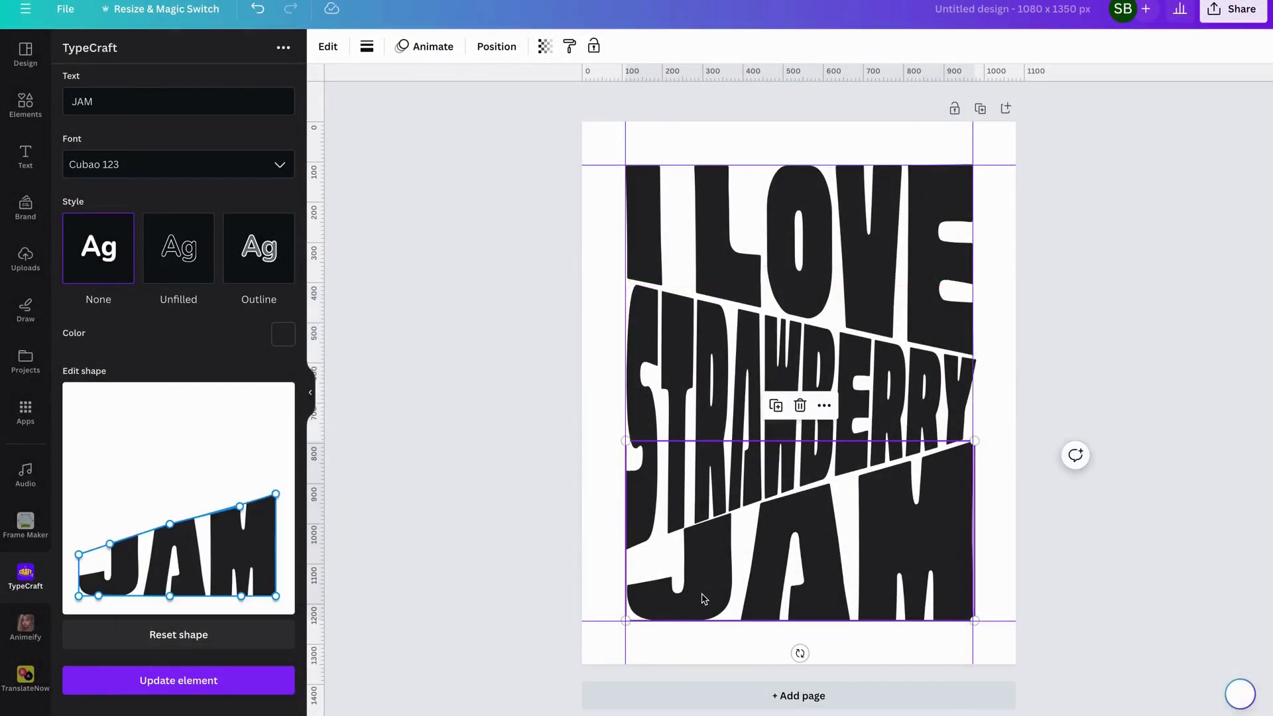
right_click(888, 537)
click(770, 616)
right_click(773, 600)
click(881, 696)
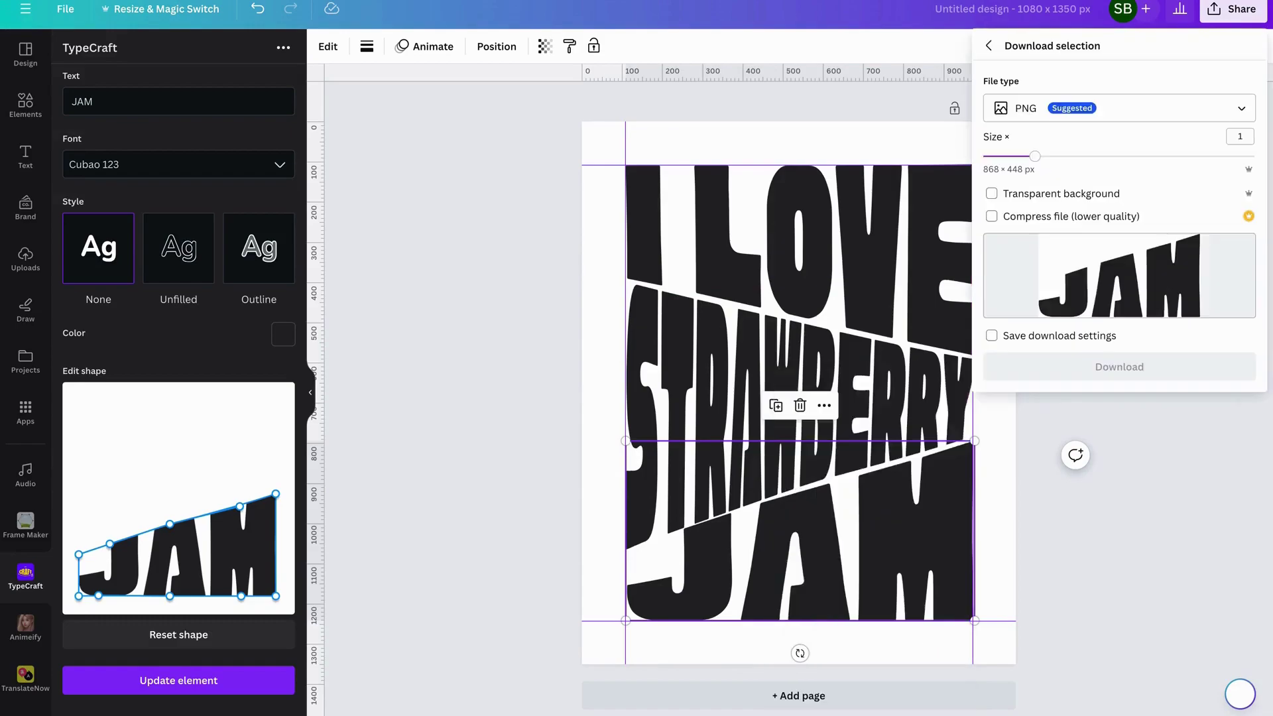
click(1043, 198)
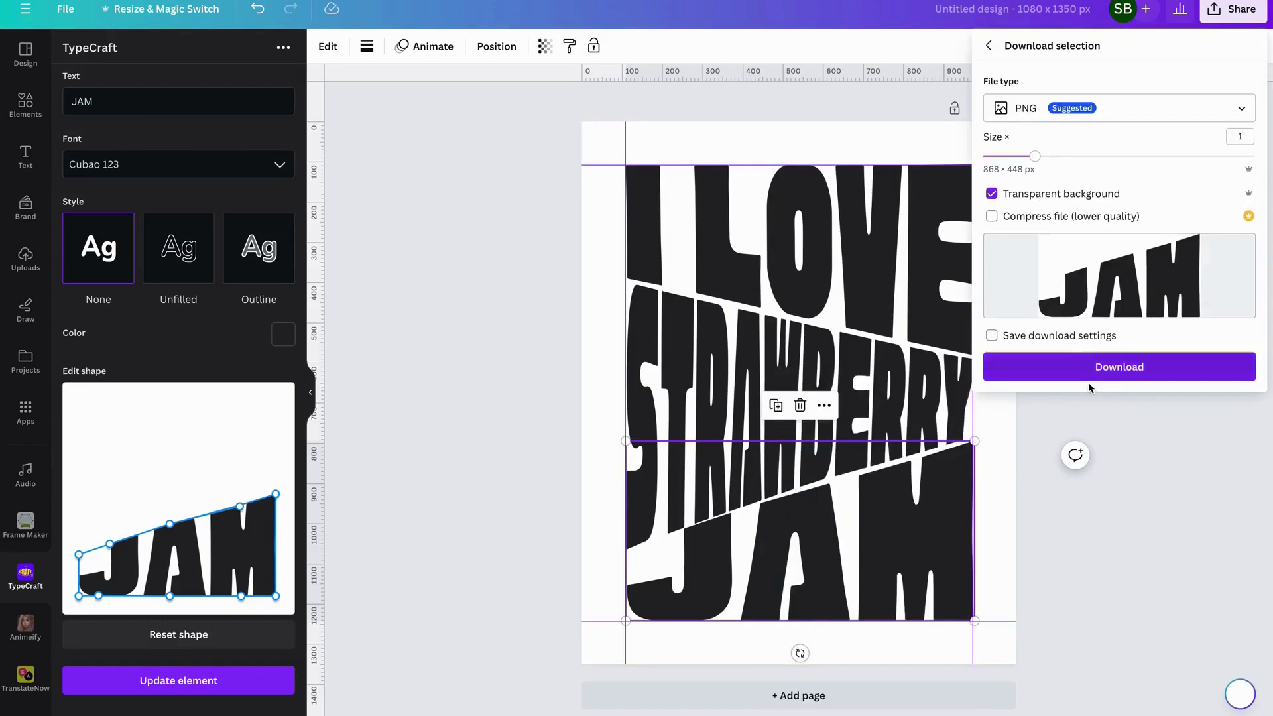
click(1091, 370)
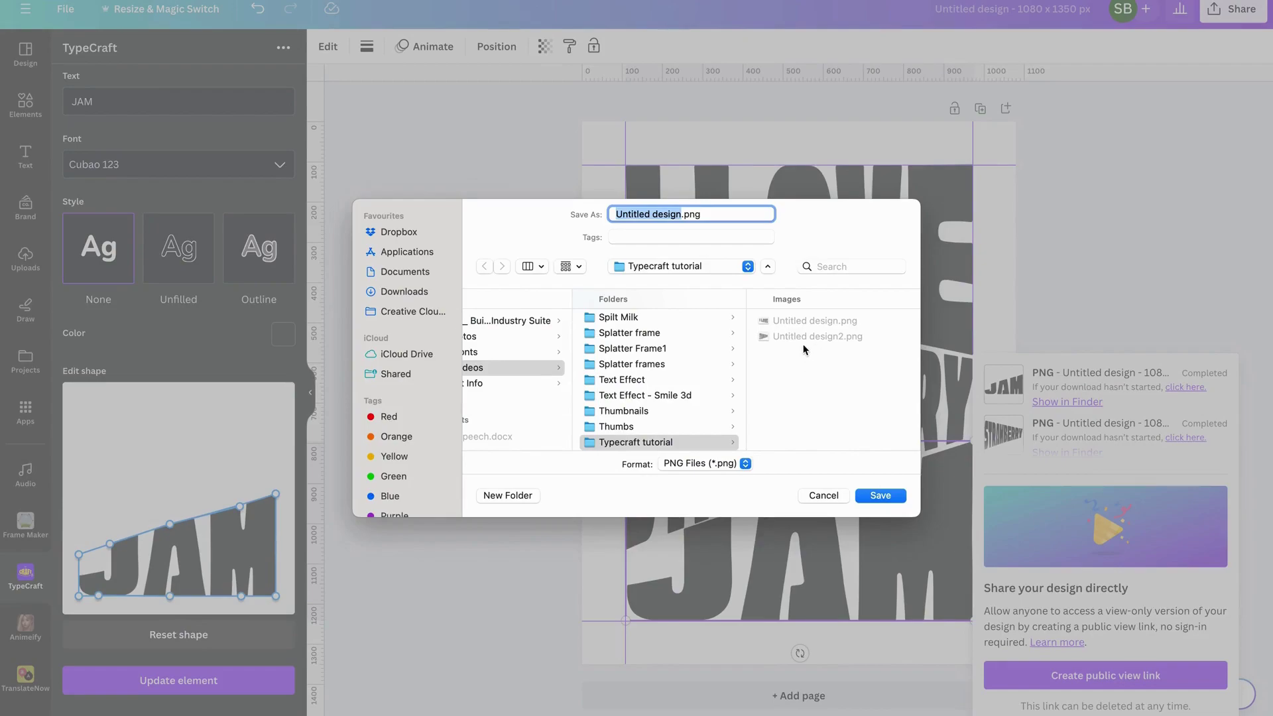
key(Right)
text(2)
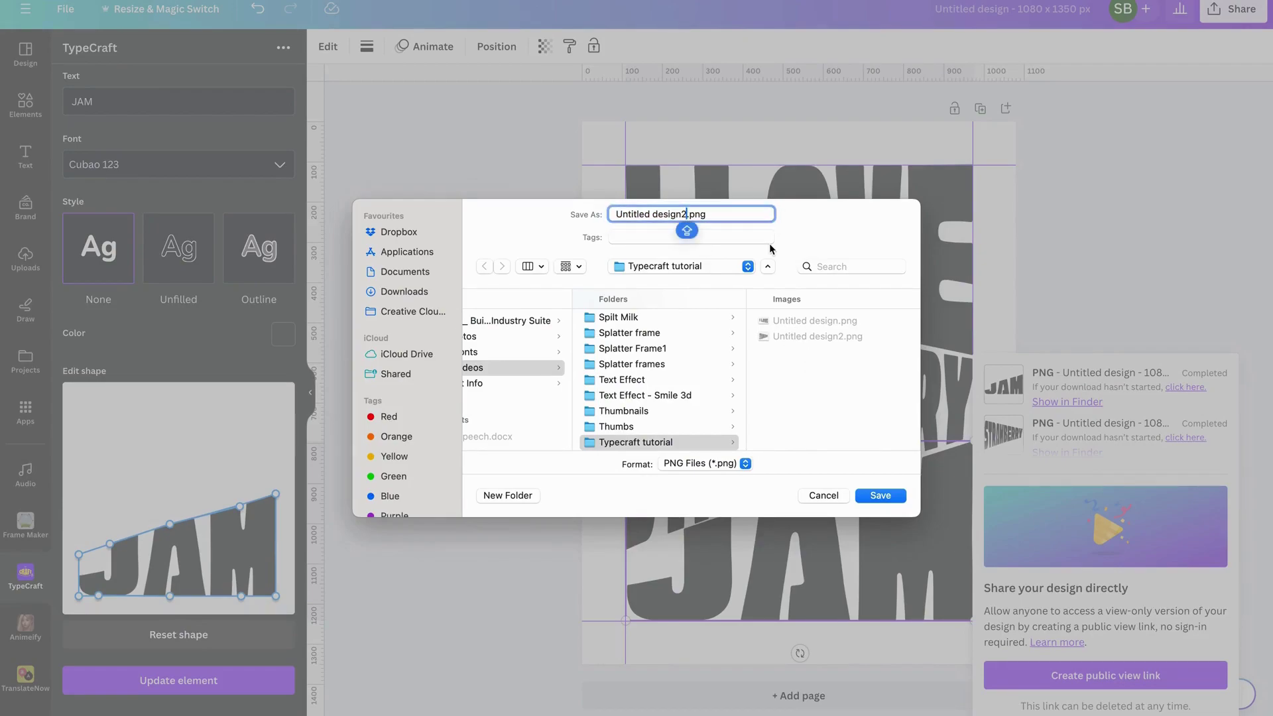
key(BackSpace)
text(3)
click(889, 497)
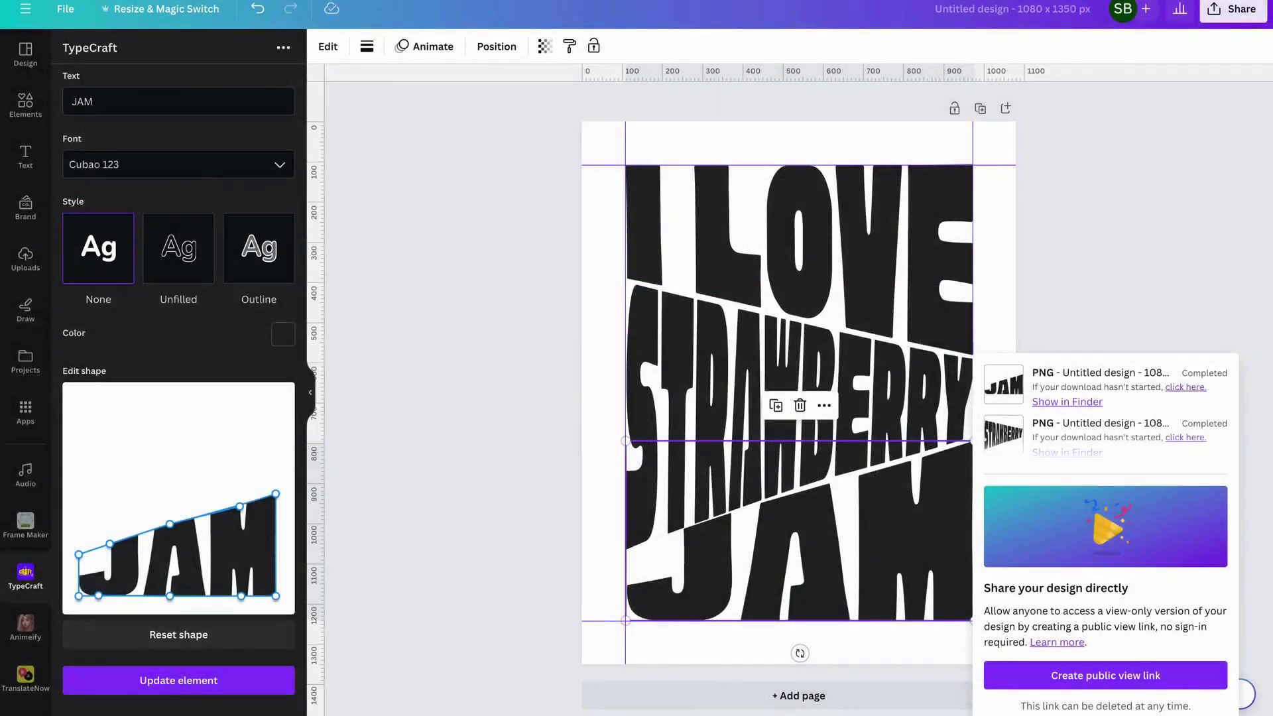
Add a blank second page and upload Untitled design.png, Untitled design2.png and Untitled design3.png from the Typecraft tutorial folder
click(693, 705)
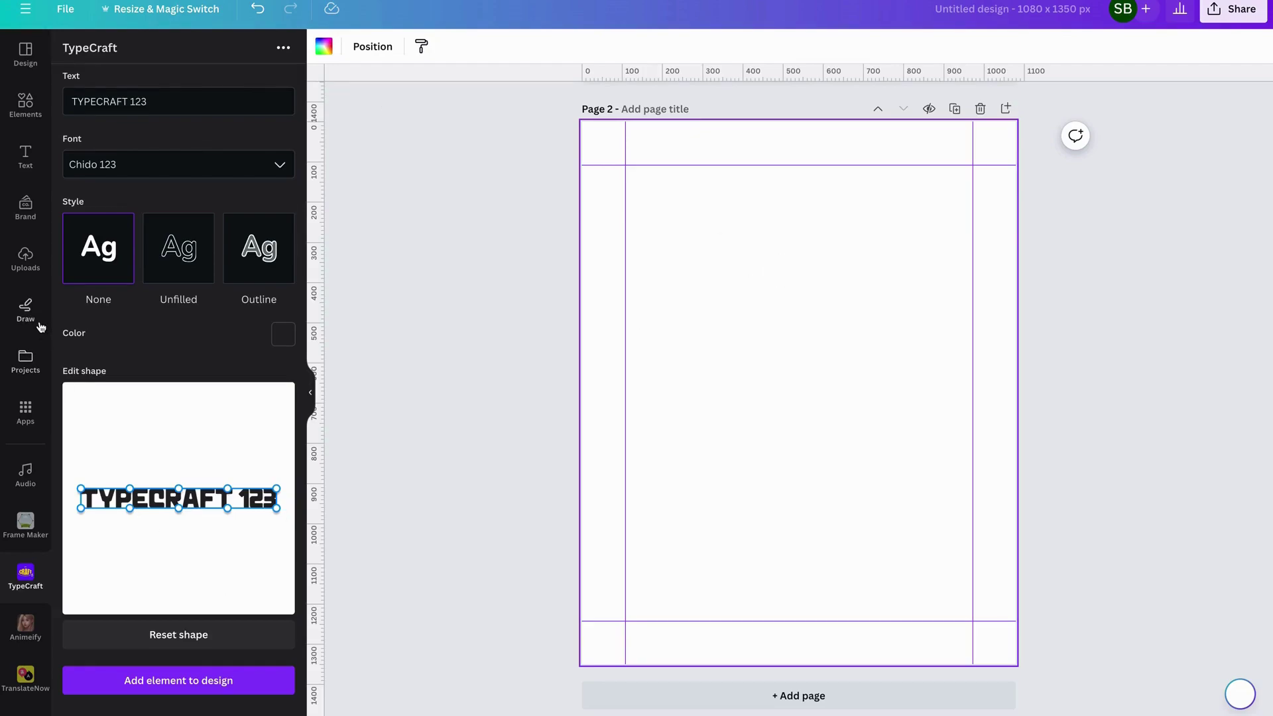
click(25, 258)
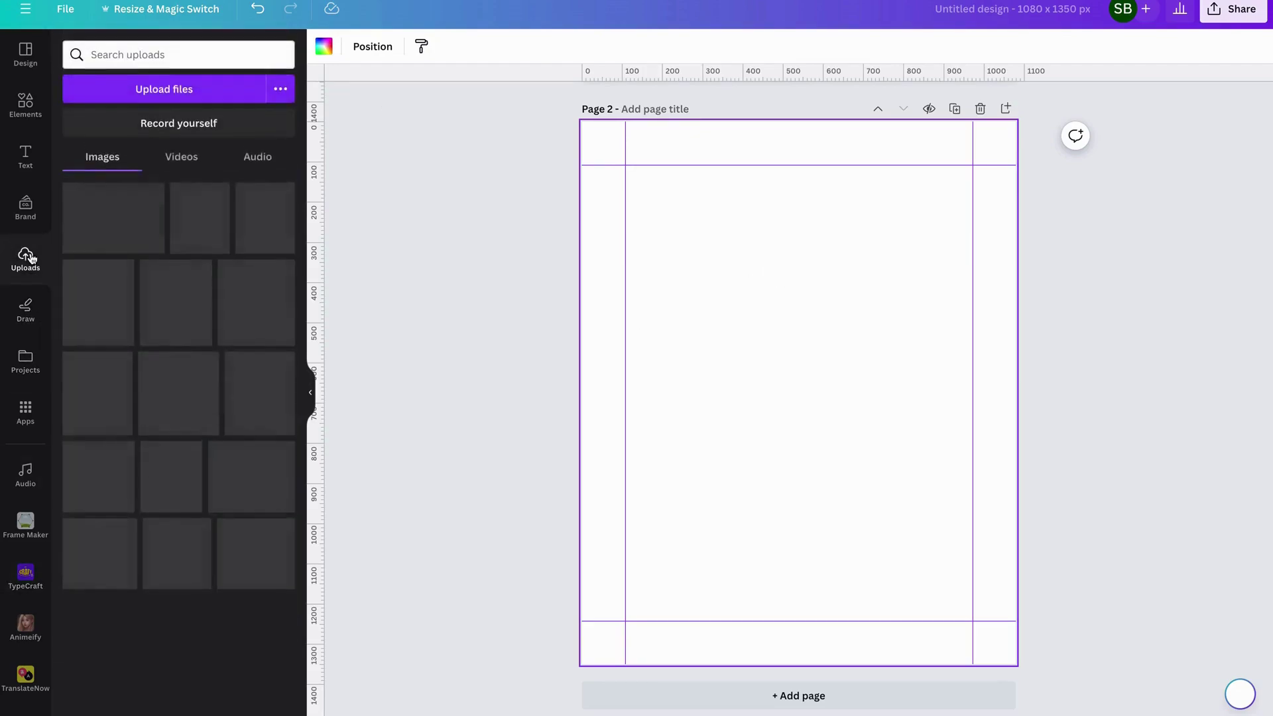
click(191, 95)
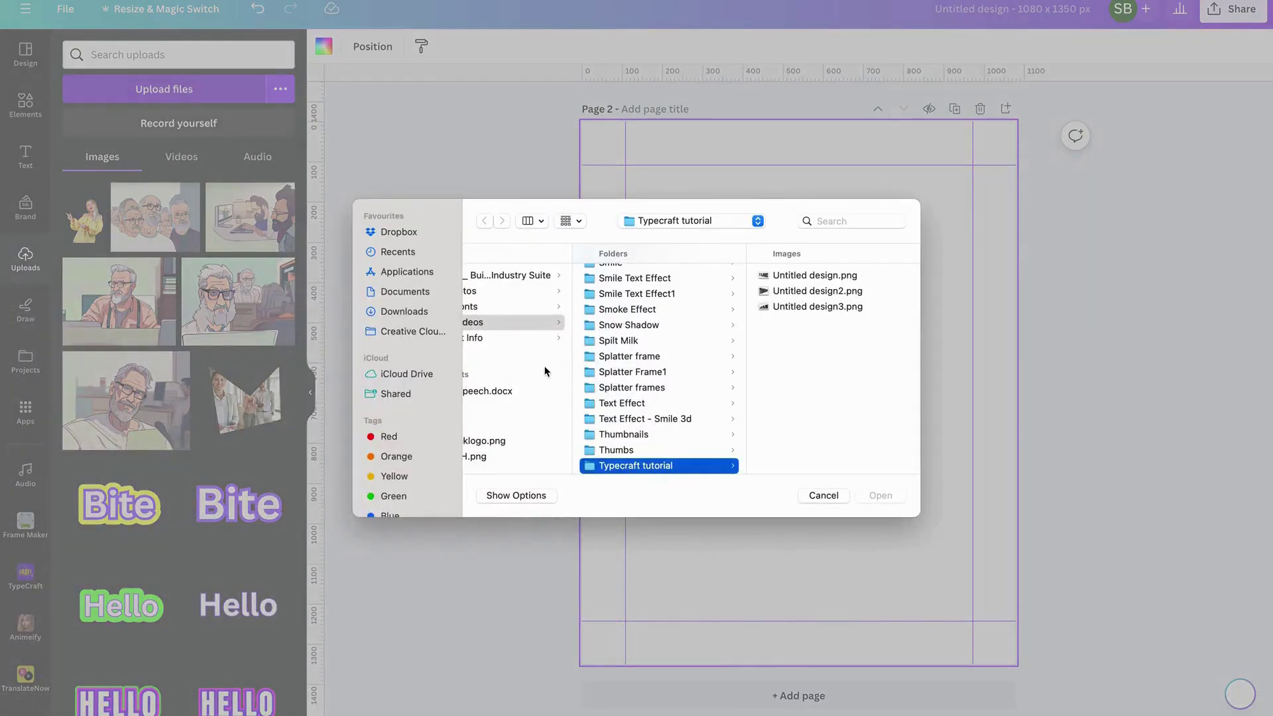
click(837, 274)
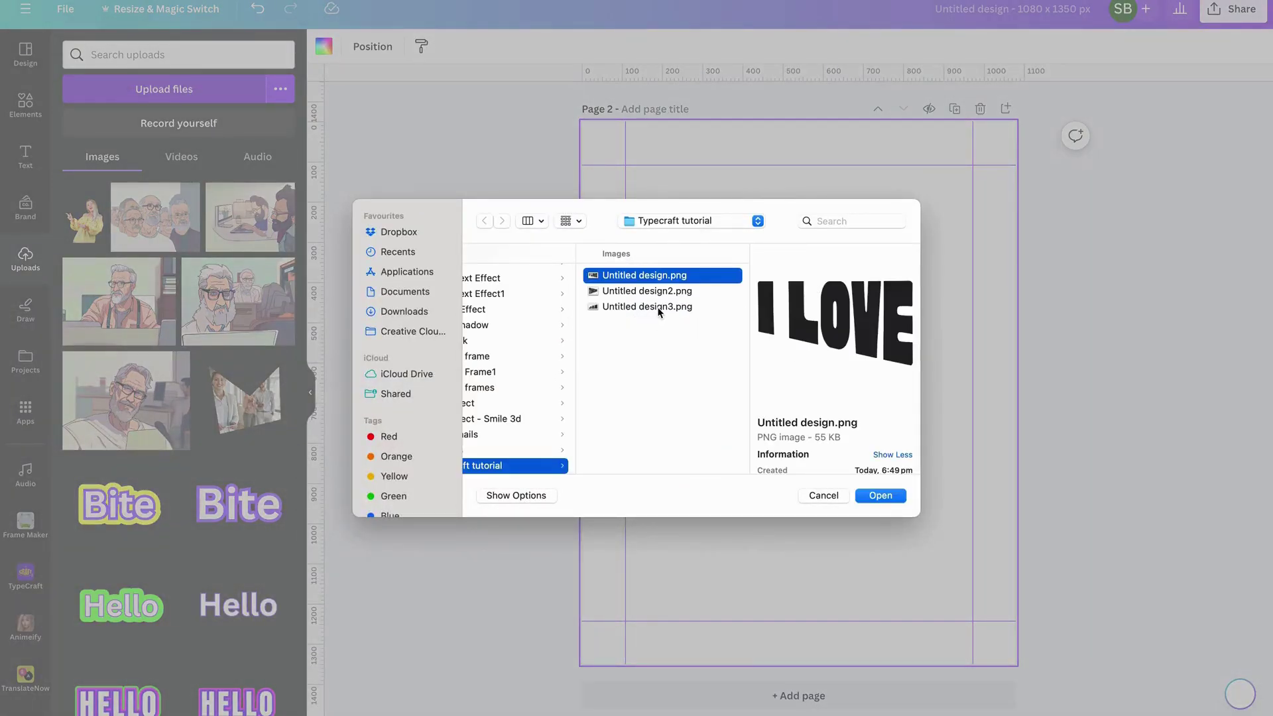
shift+click(659, 307)
click(877, 496)
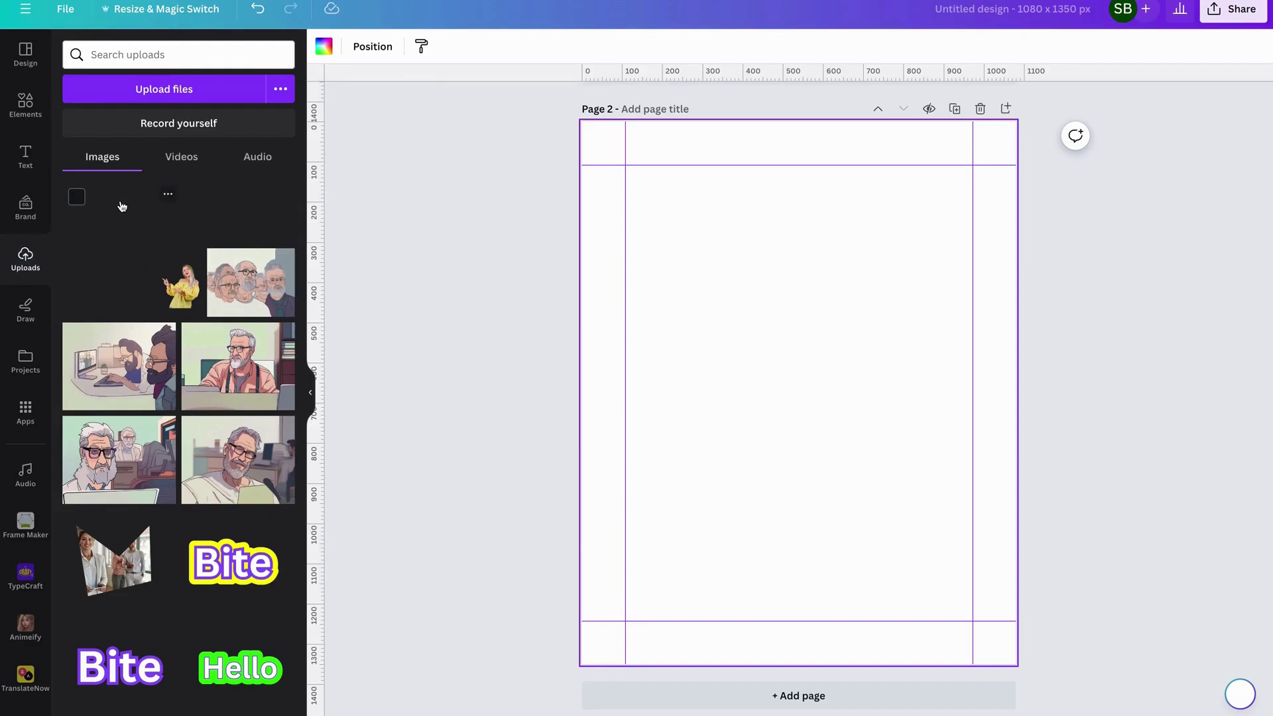
Place the uploaded images on page 2: JAM in the lower-right guide corner, I LOVE in the upper-left, STRAWBERRY between them on the left guide
click(116, 212)
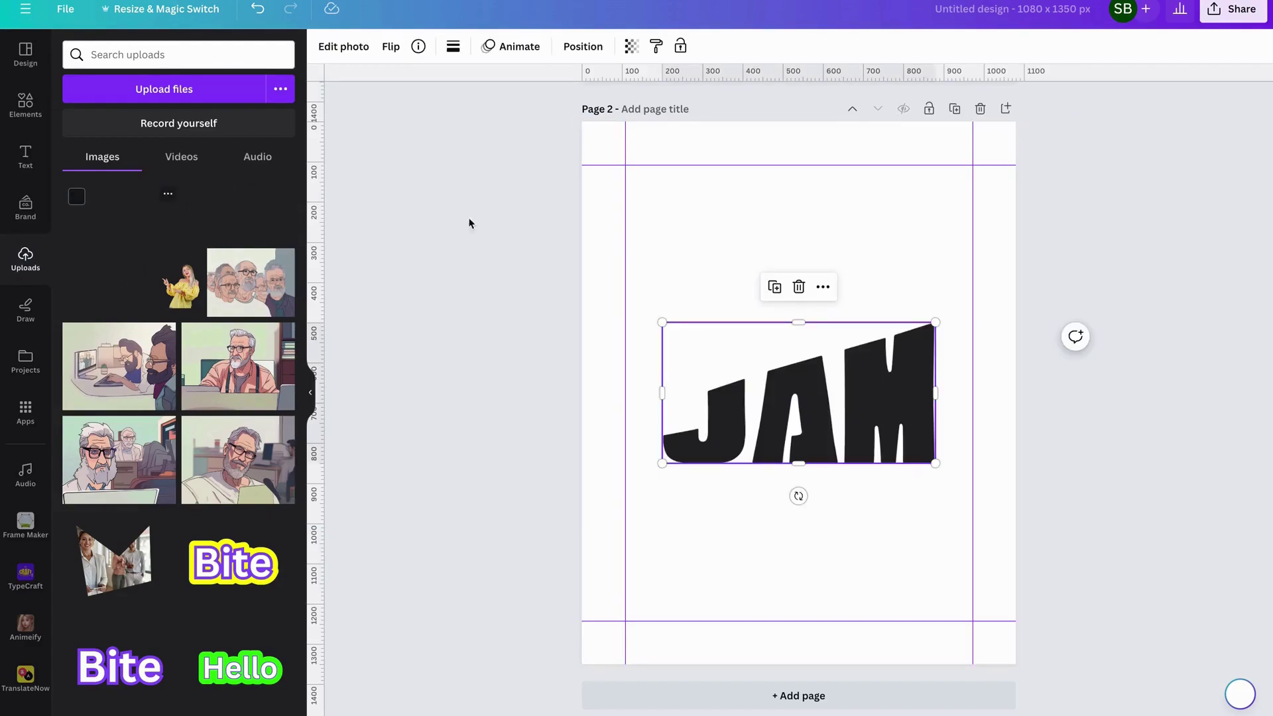
drag(790, 382, 827, 544)
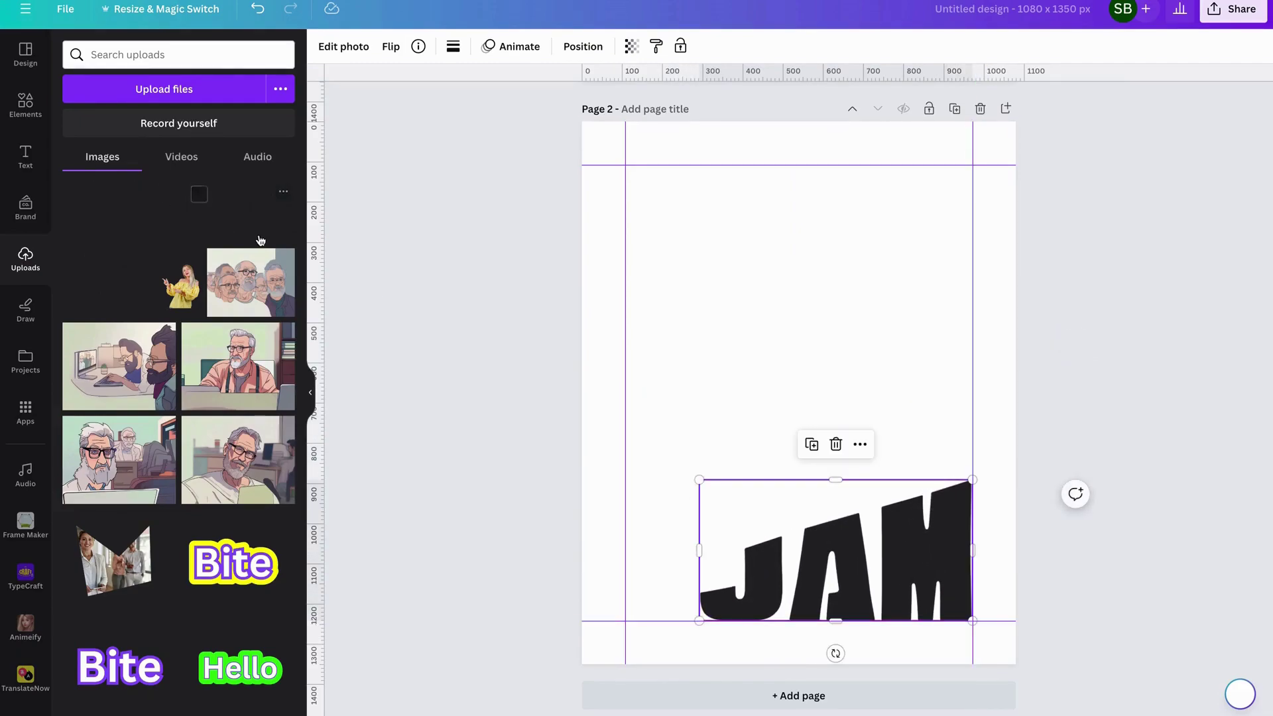
click(200, 194)
drag(835, 347, 775, 218)
click(118, 285)
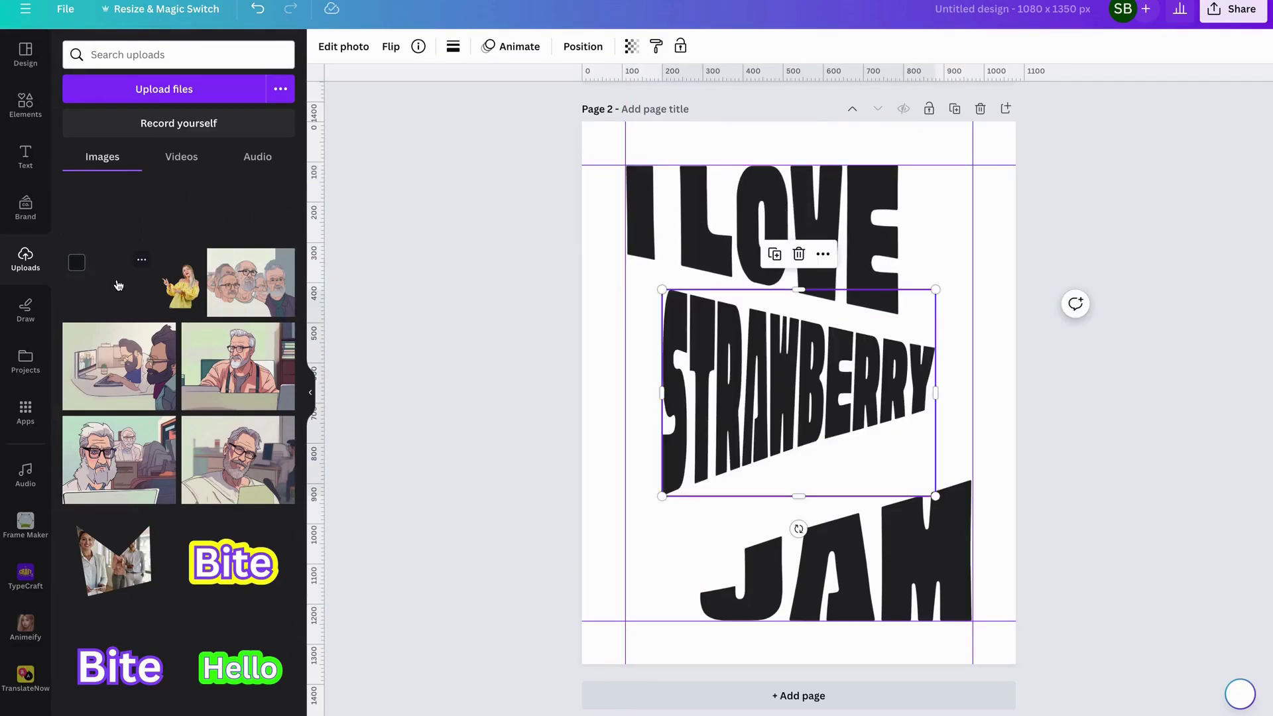
drag(745, 406, 709, 423)
Enlarge the I LOVE image to reach the right margin guide and move STRAWBERRY up along the left guide to nest beneath it
click(868, 302)
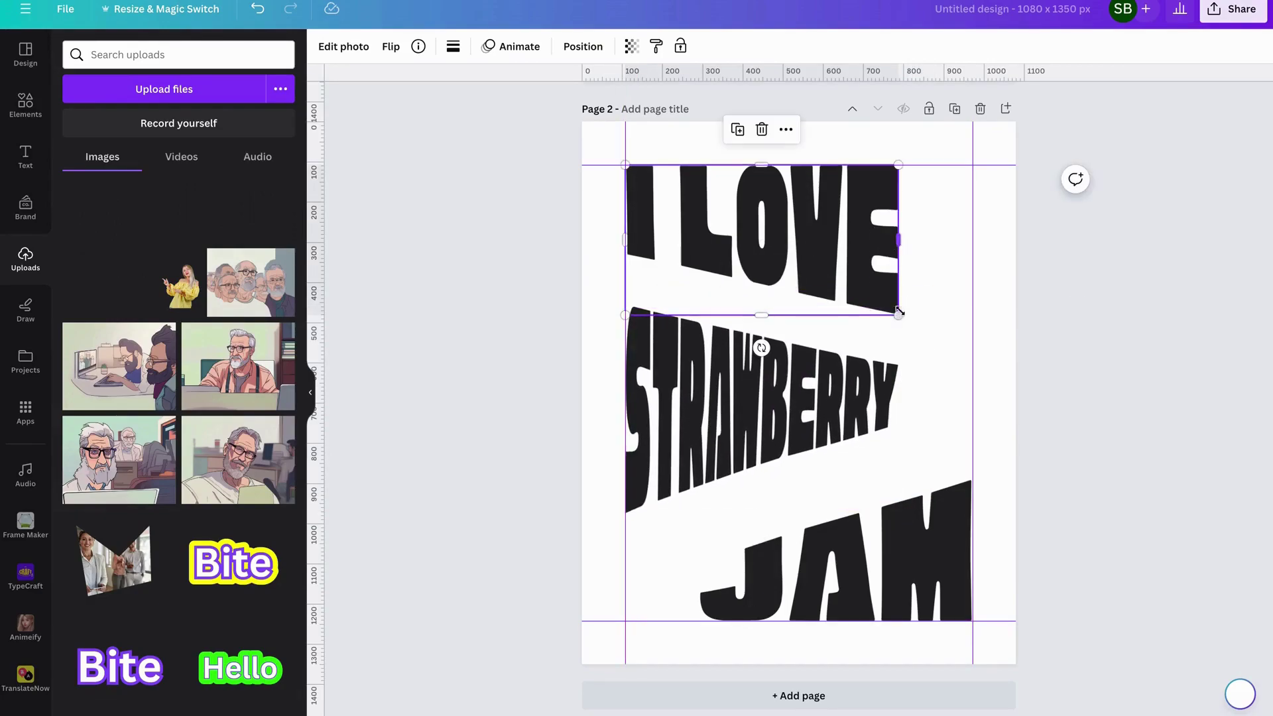
drag(899, 312, 970, 356)
drag(736, 422, 735, 396)
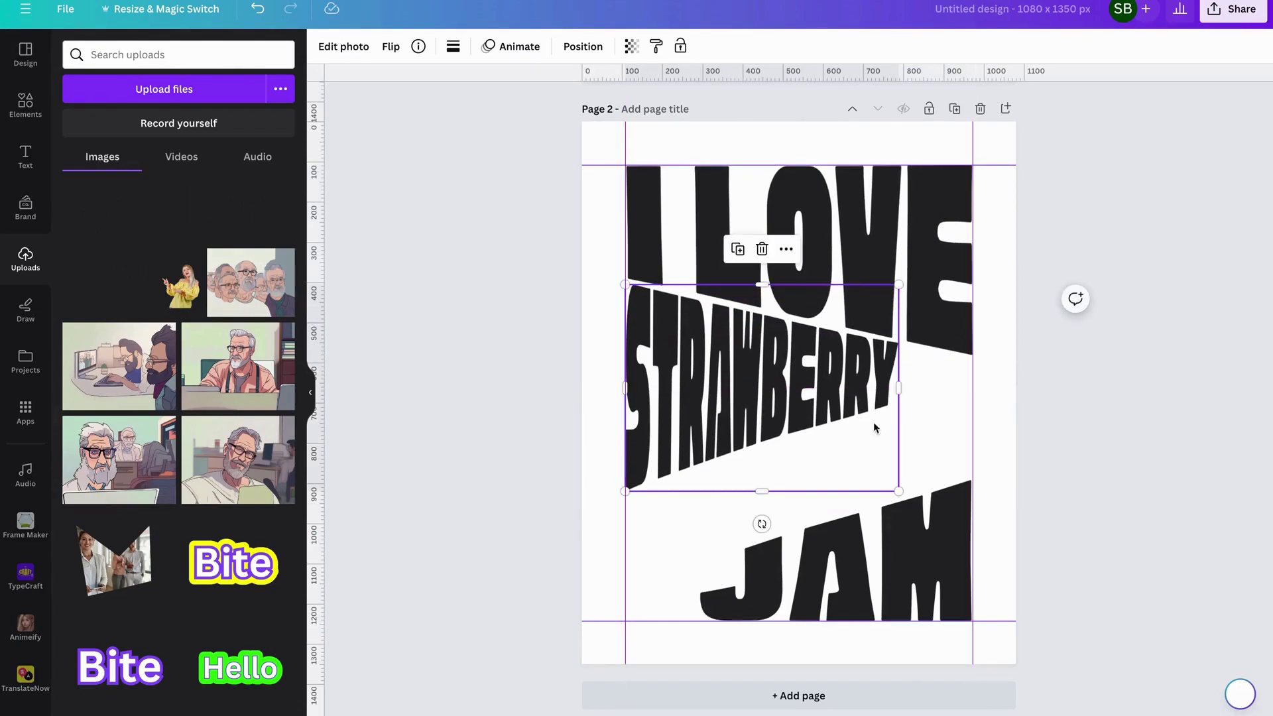
Enlarge the STRAWBERRY and JAM images to span the full width between the left and right margin guides
drag(898, 490, 994, 506)
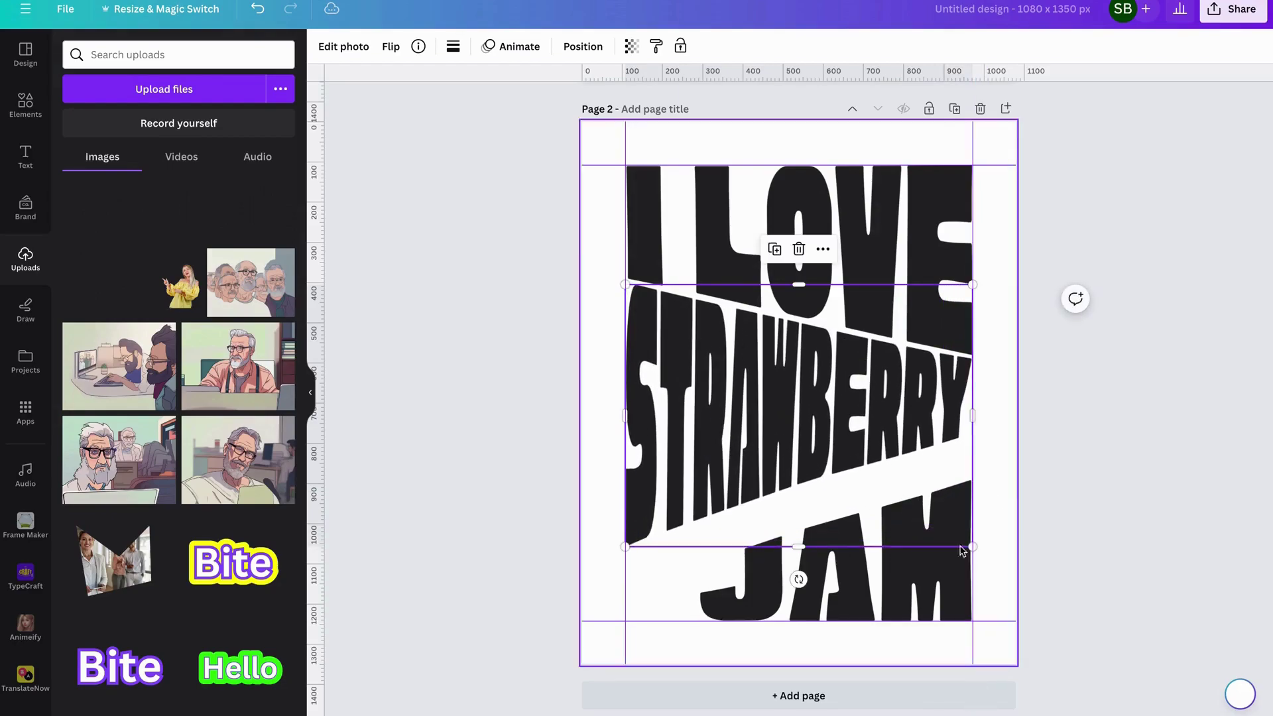
click(894, 605)
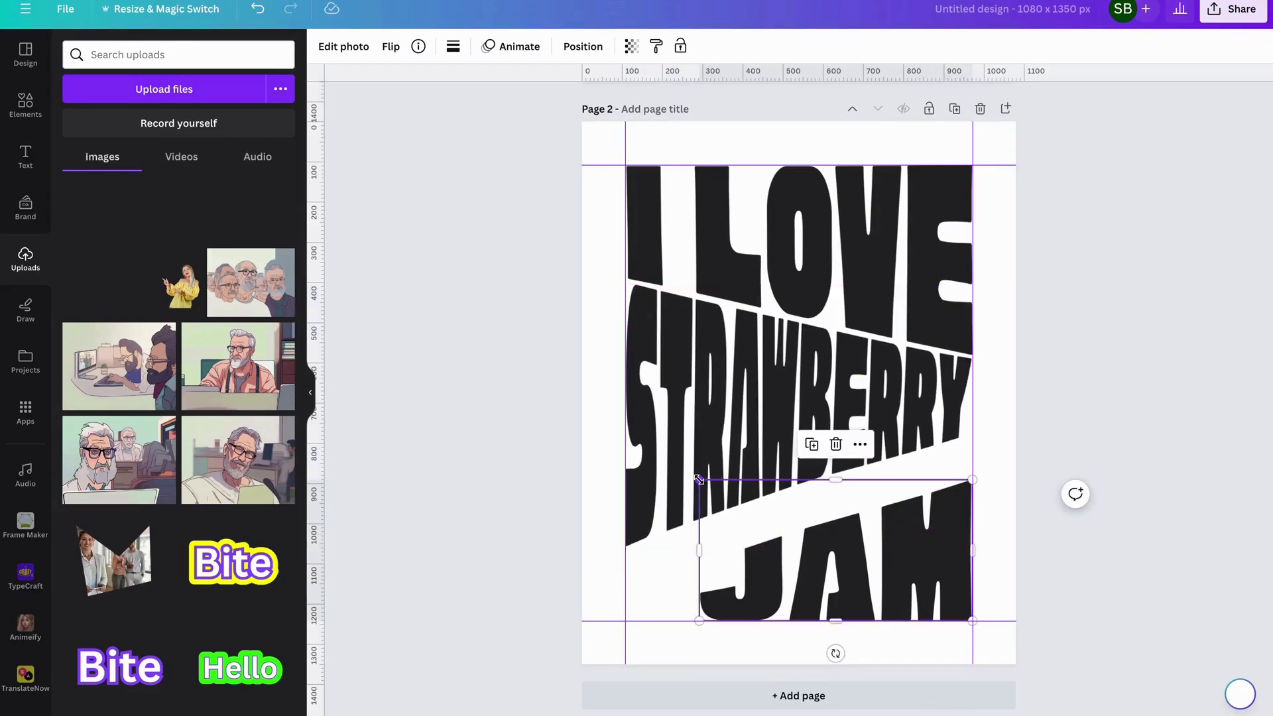
drag(699, 480, 611, 479)
click(1042, 480)
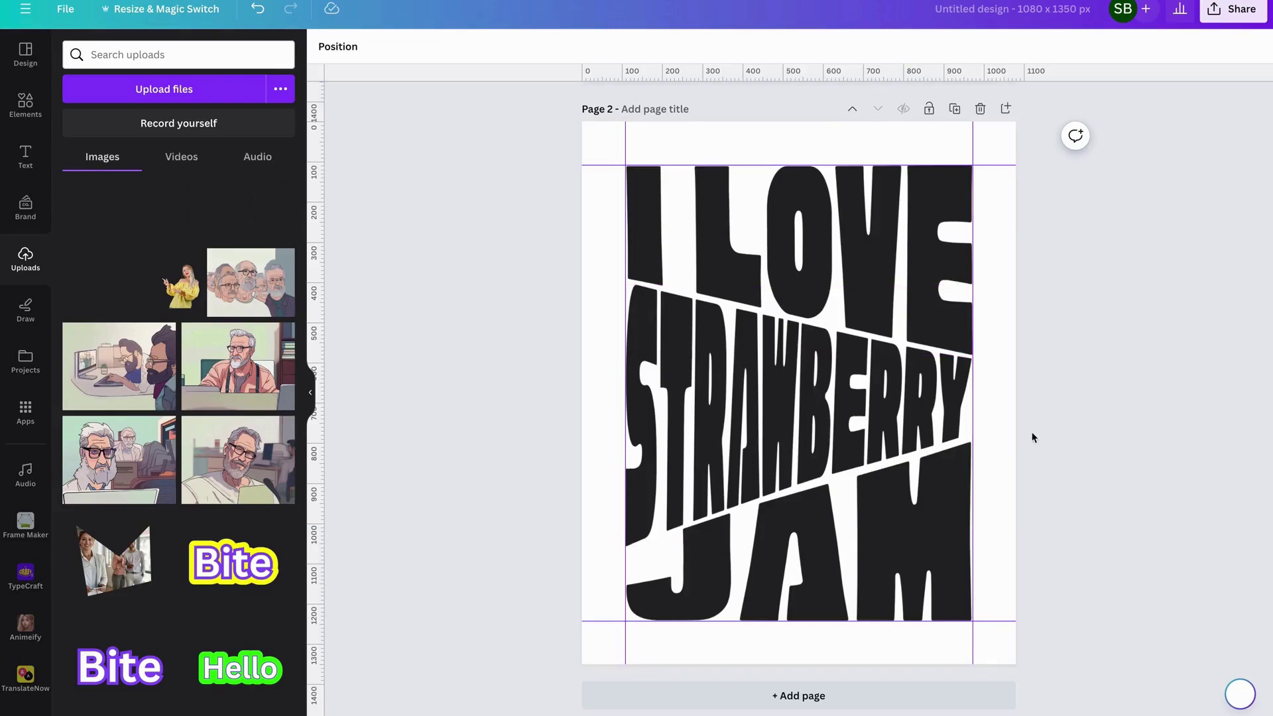
Apply a Custom Duotone effect to the I LOVE image with the highlights colour set to yellow #E6AE06
click(847, 220)
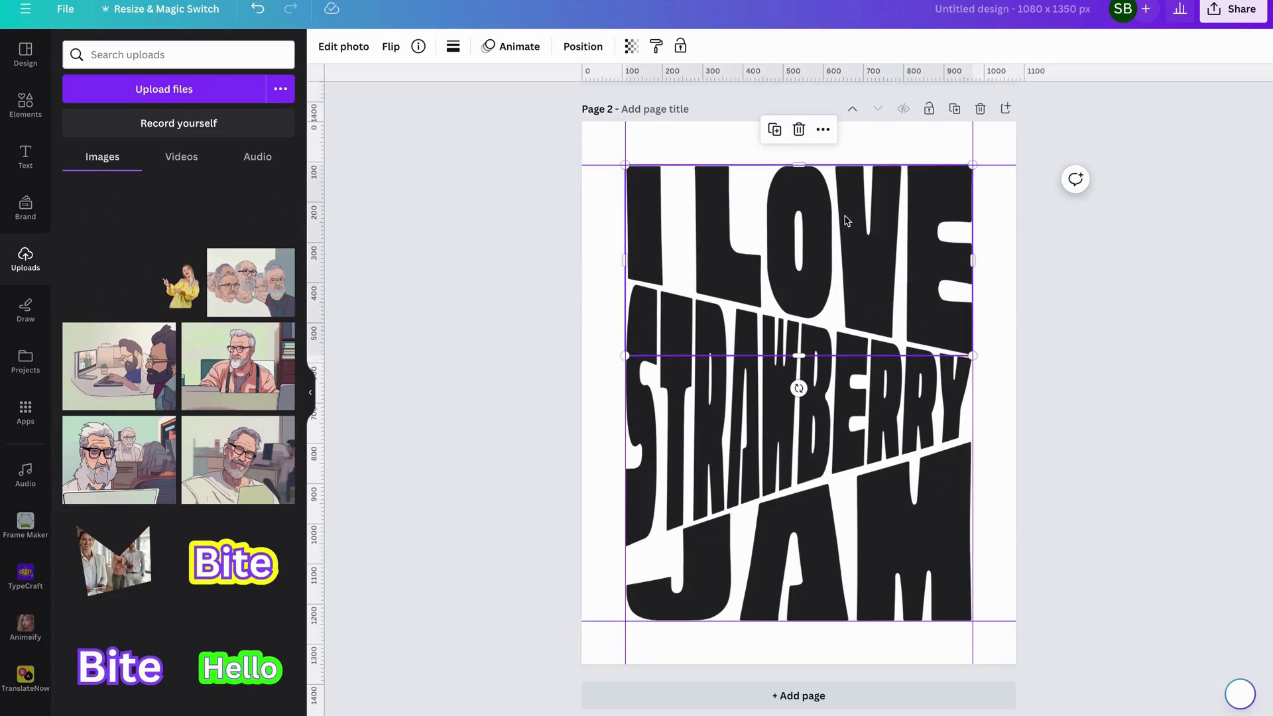
click(344, 46)
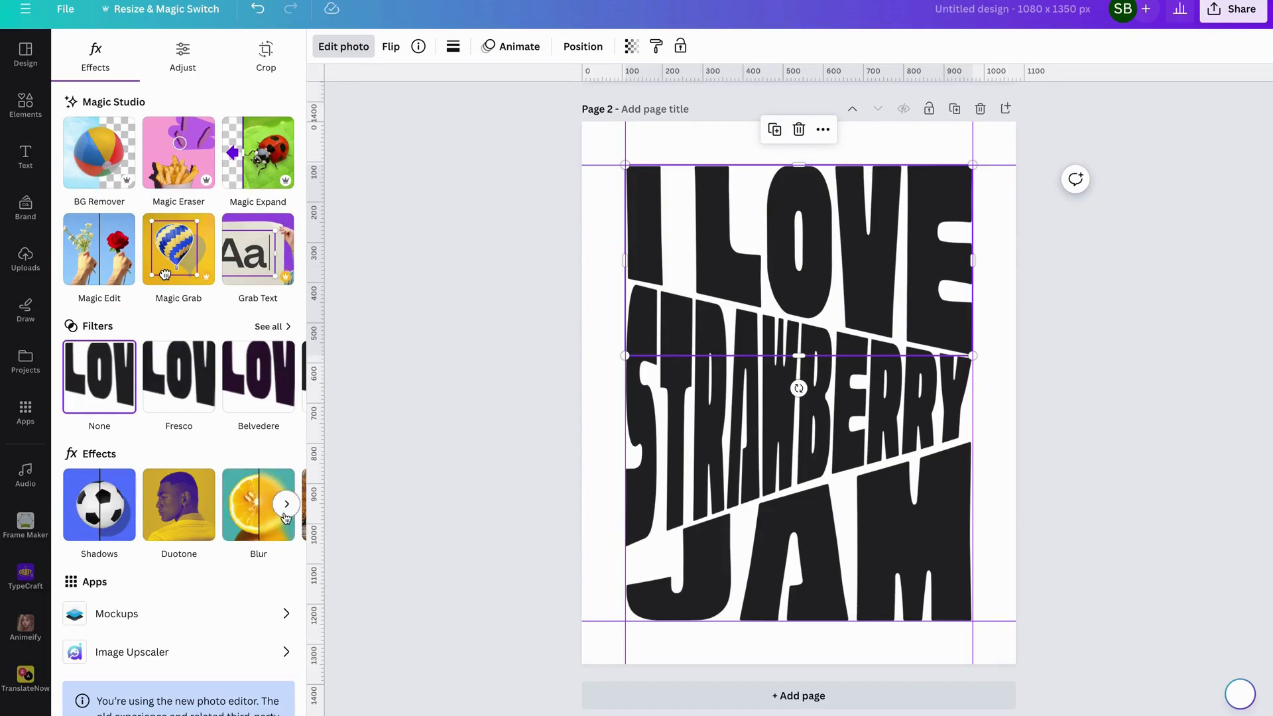
click(287, 504)
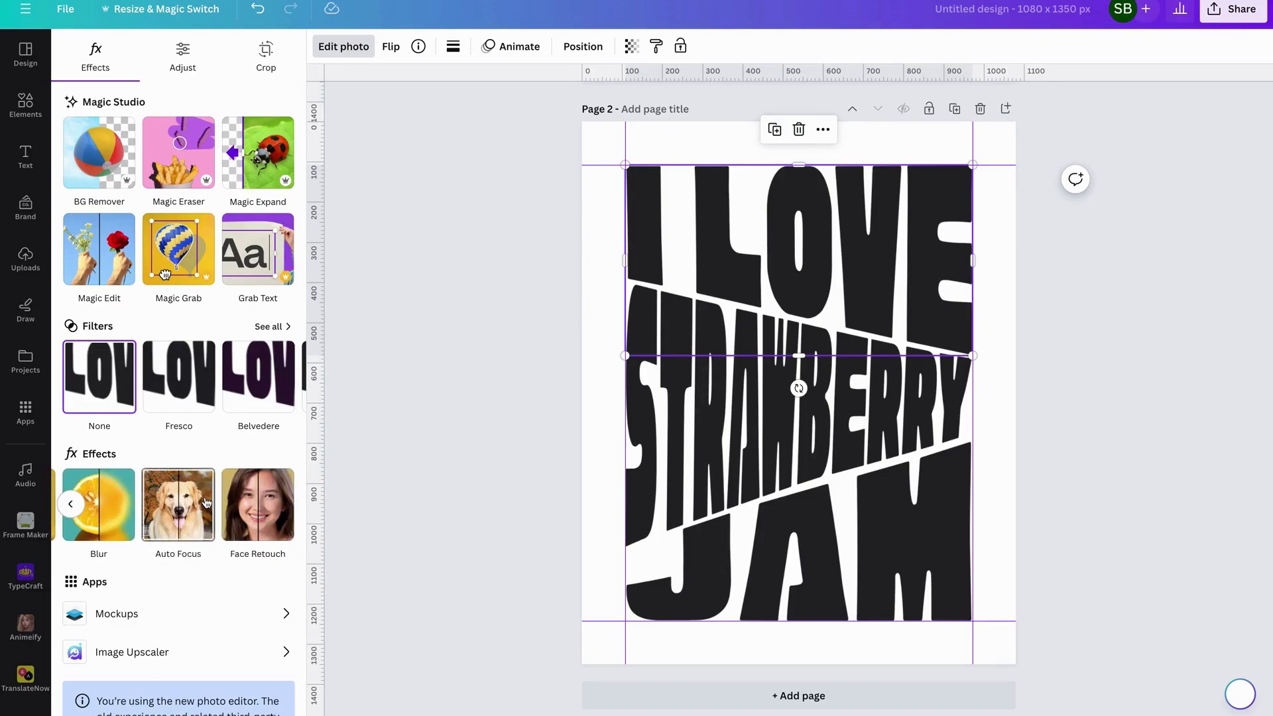
scroll(206, 502, left, 3)
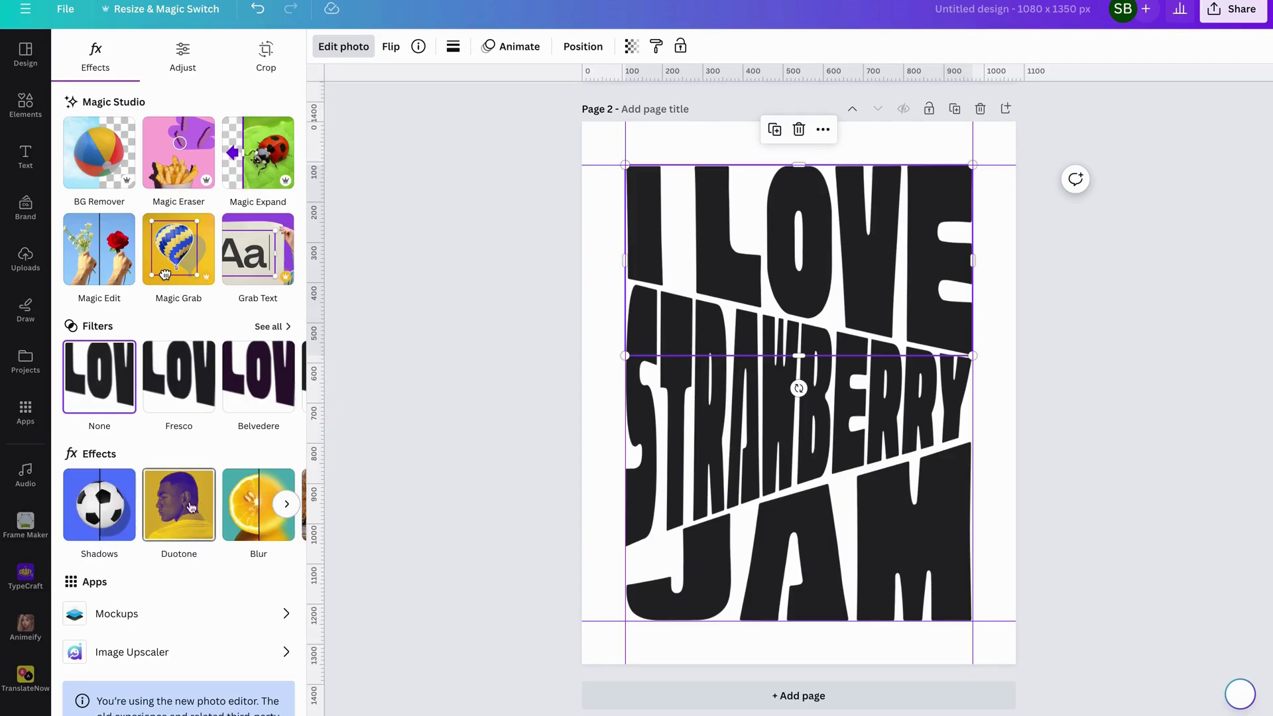
click(179, 512)
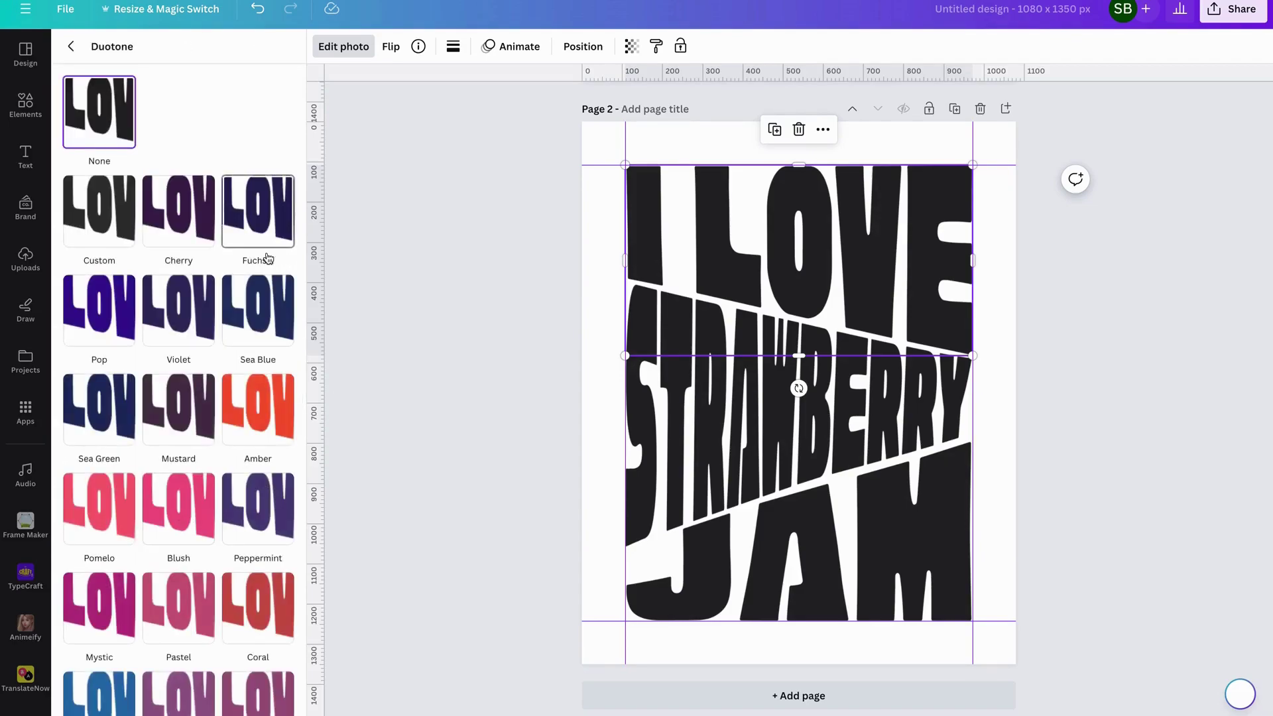
click(108, 202)
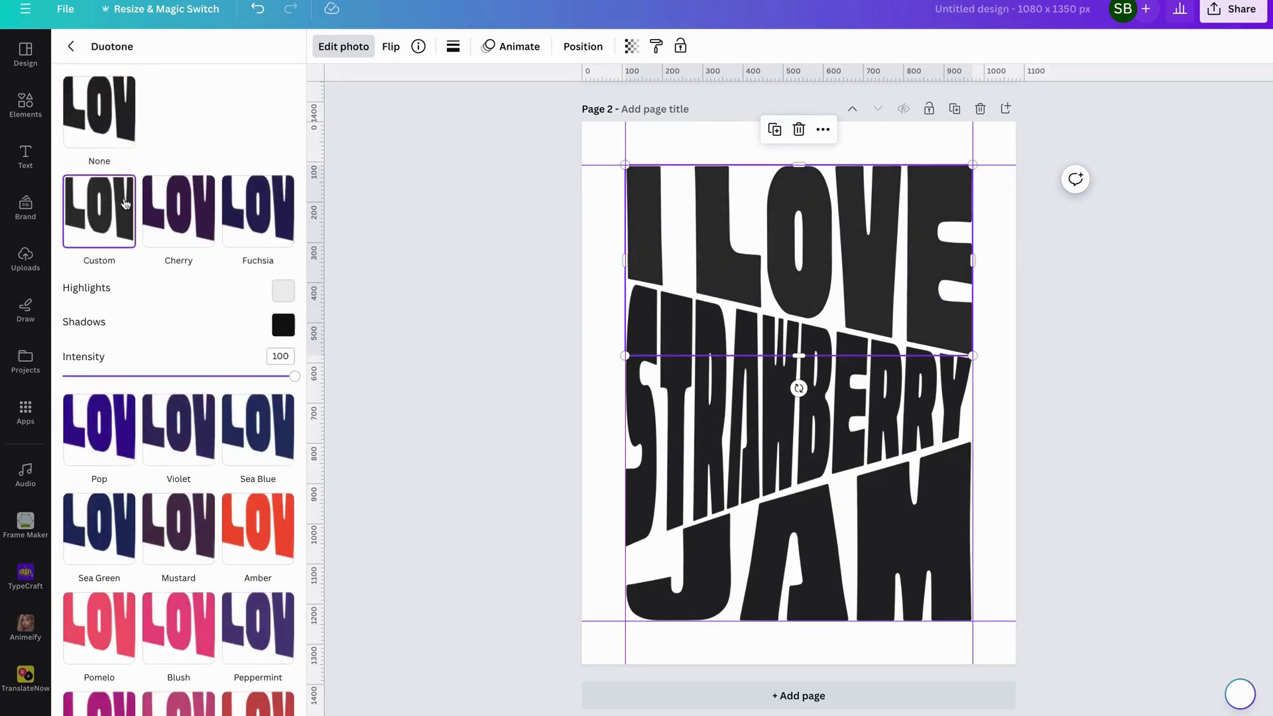
click(284, 291)
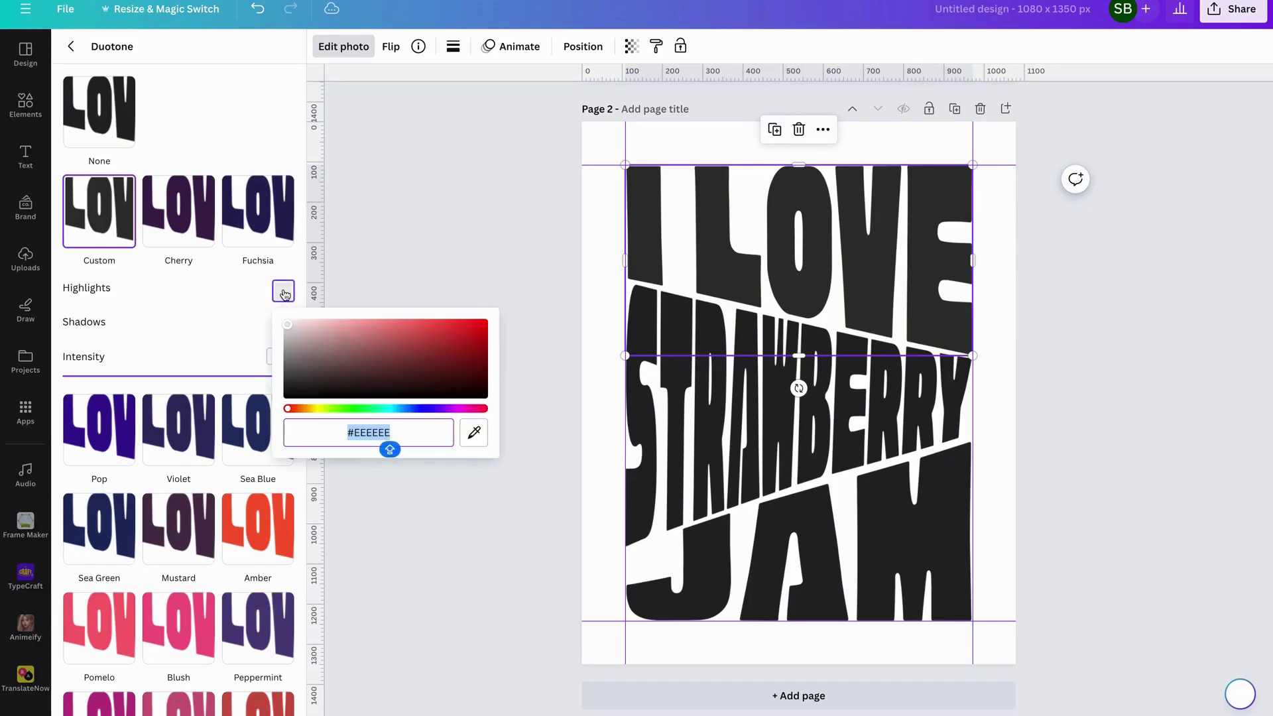
click(303, 409)
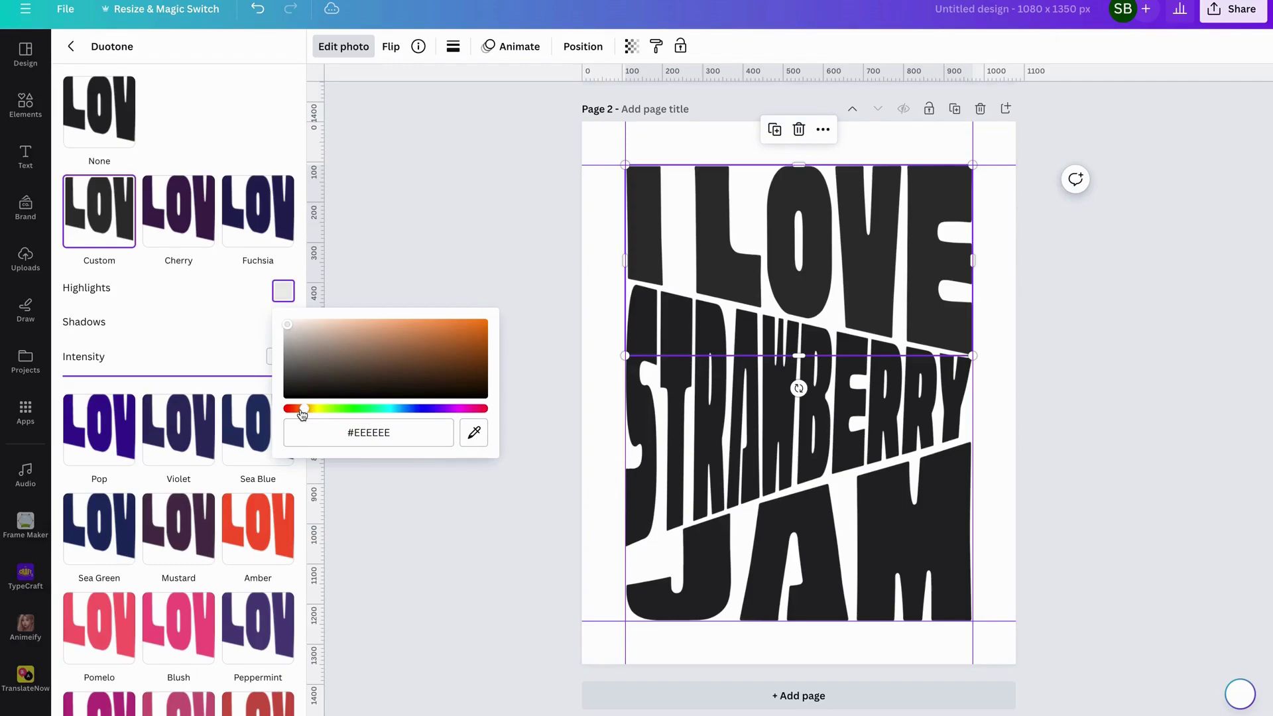
drag(310, 411, 313, 411)
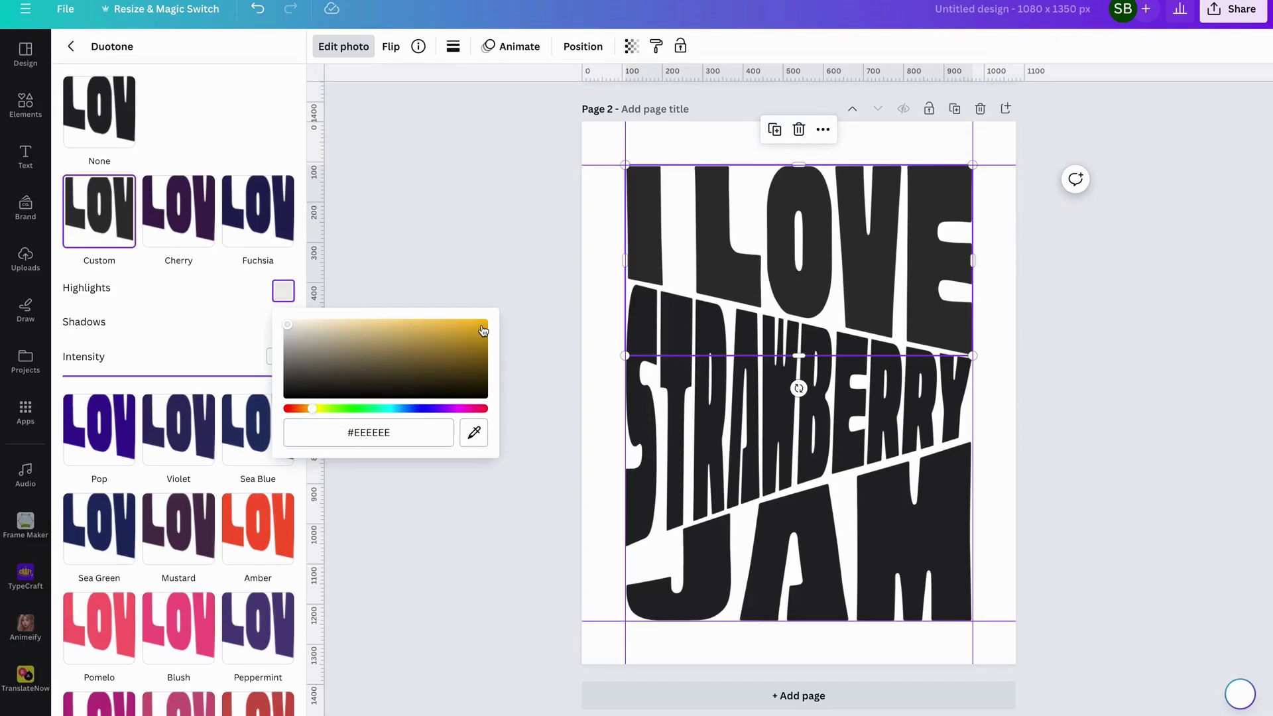
click(484, 327)
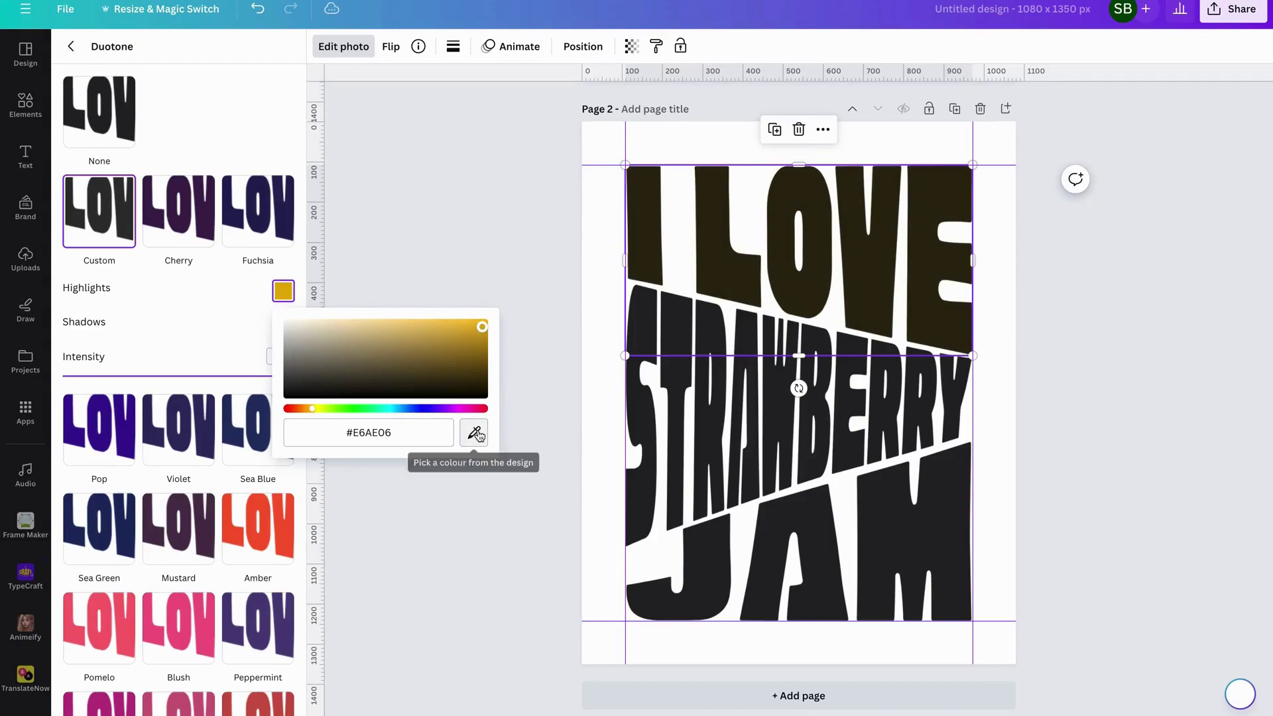
Set the I LOVE image's Duotone shadows to yellow #E6AE03 by sampling the highlights colour
click(258, 358)
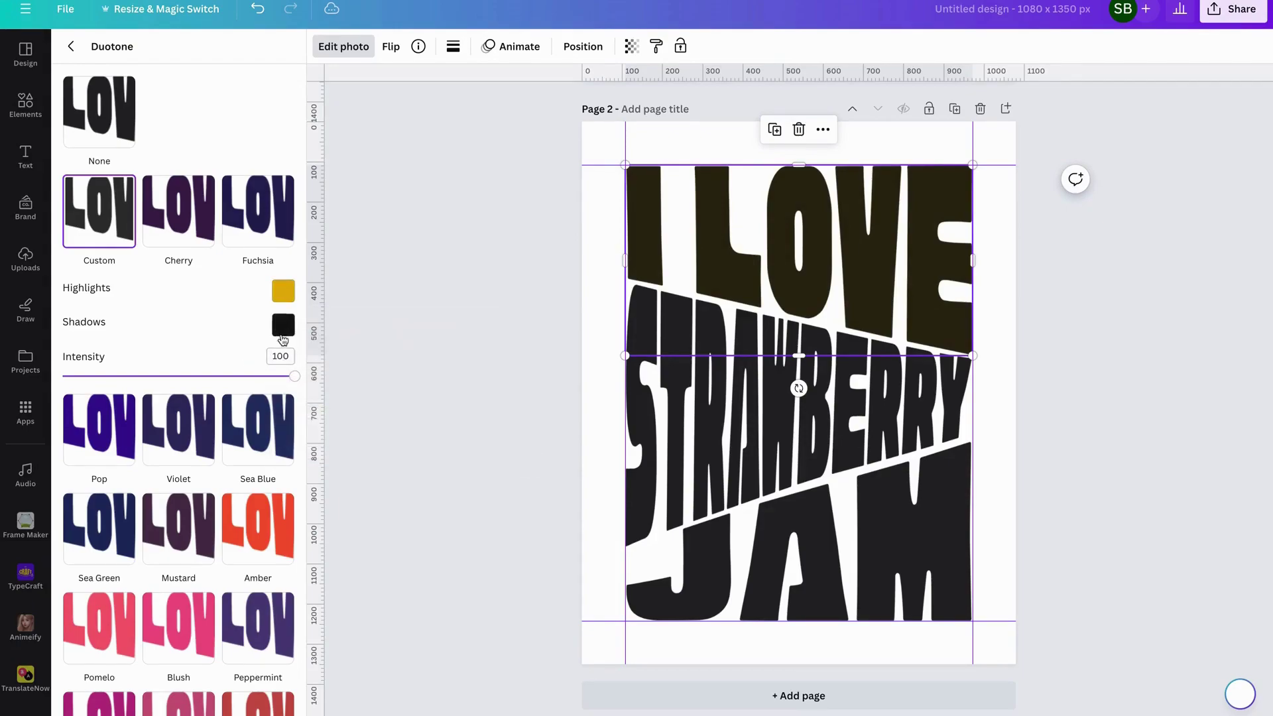
click(283, 324)
click(473, 467)
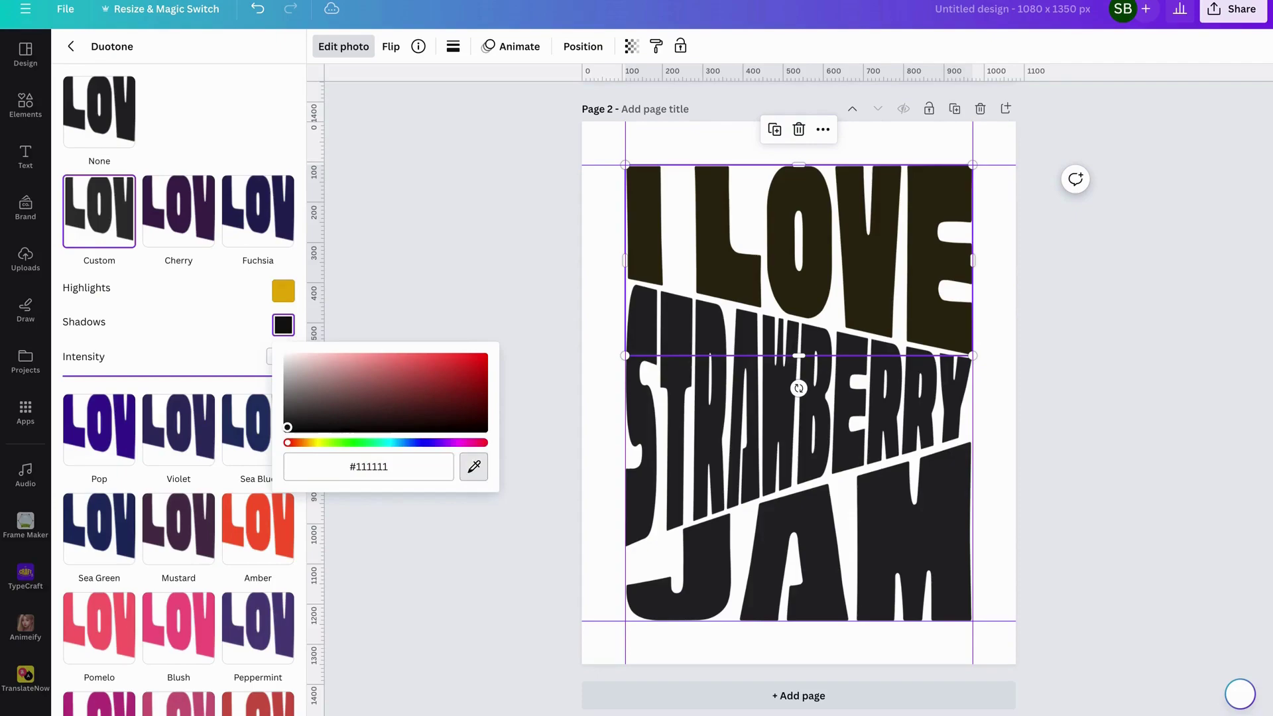
click(287, 294)
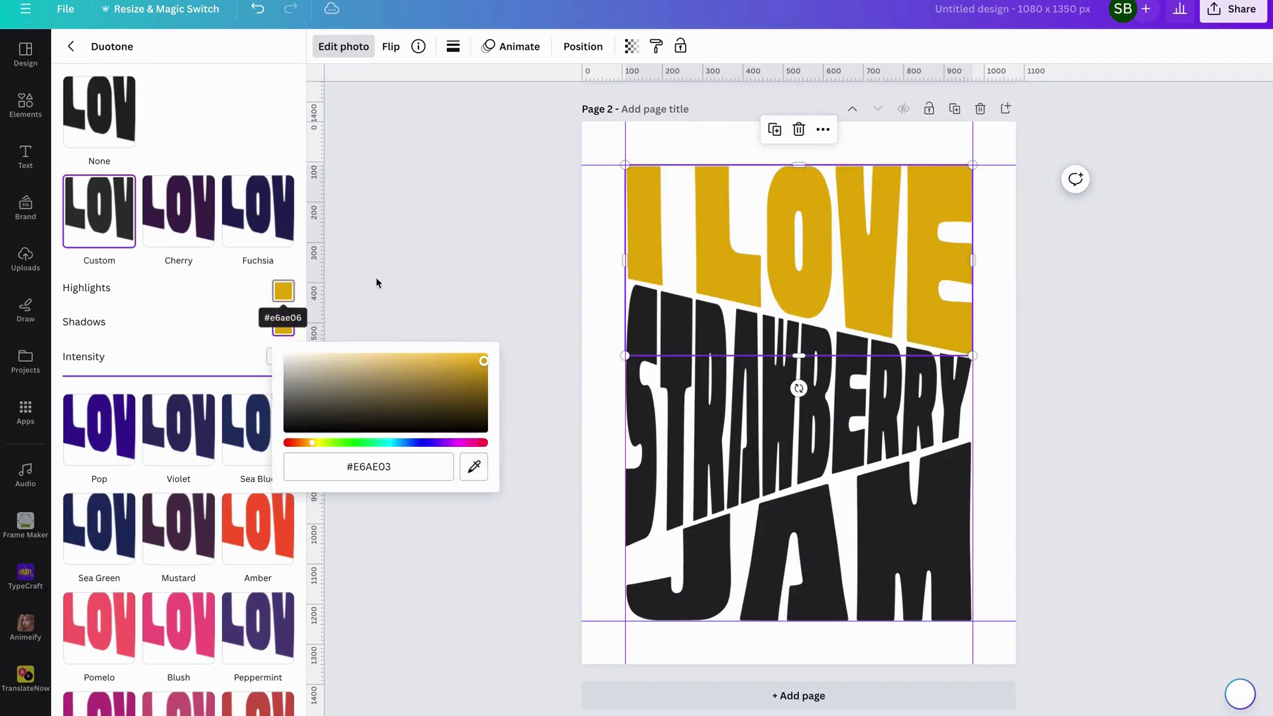
Duplicate the yellow I LOVE image in place
click(765, 219)
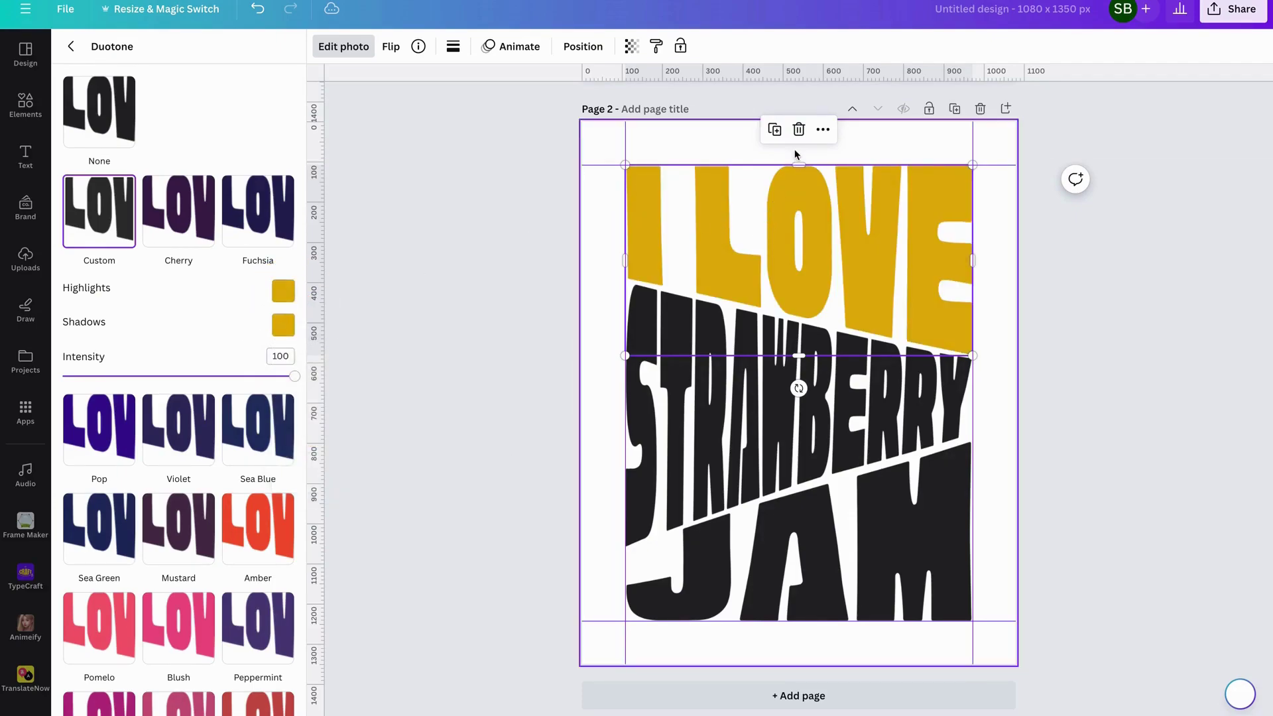
click(776, 135)
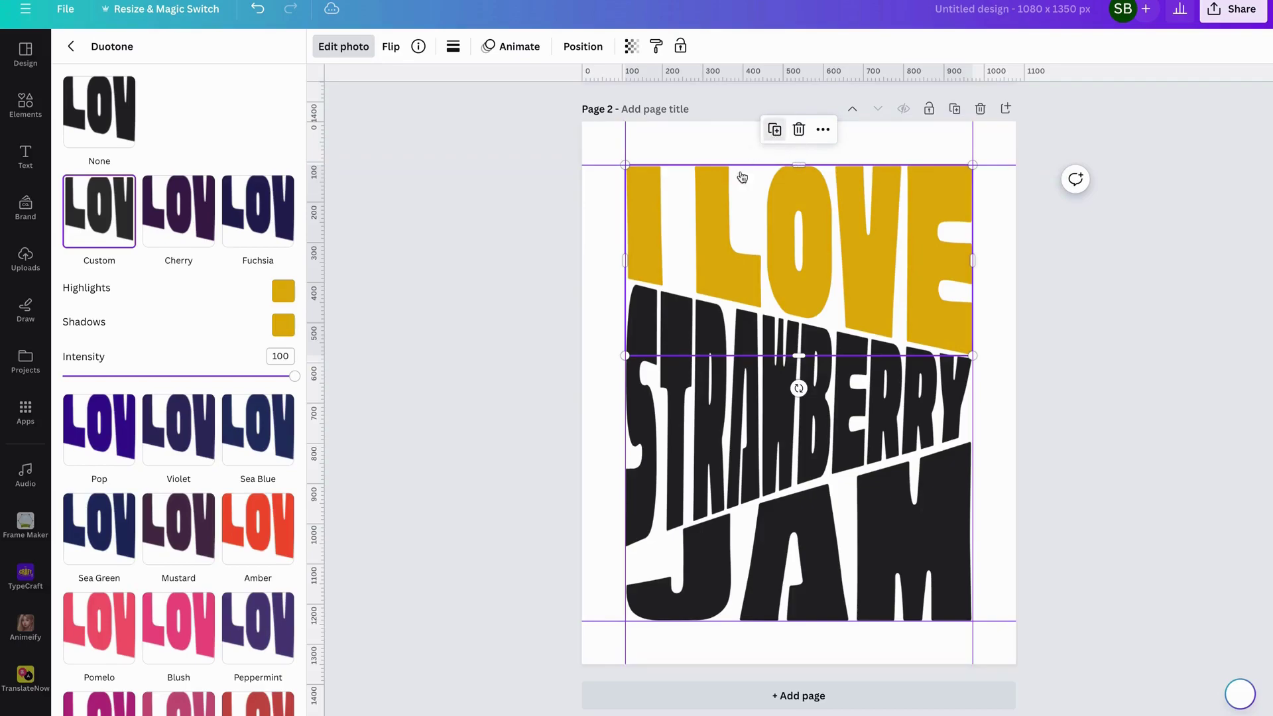
drag(710, 256, 683, 265)
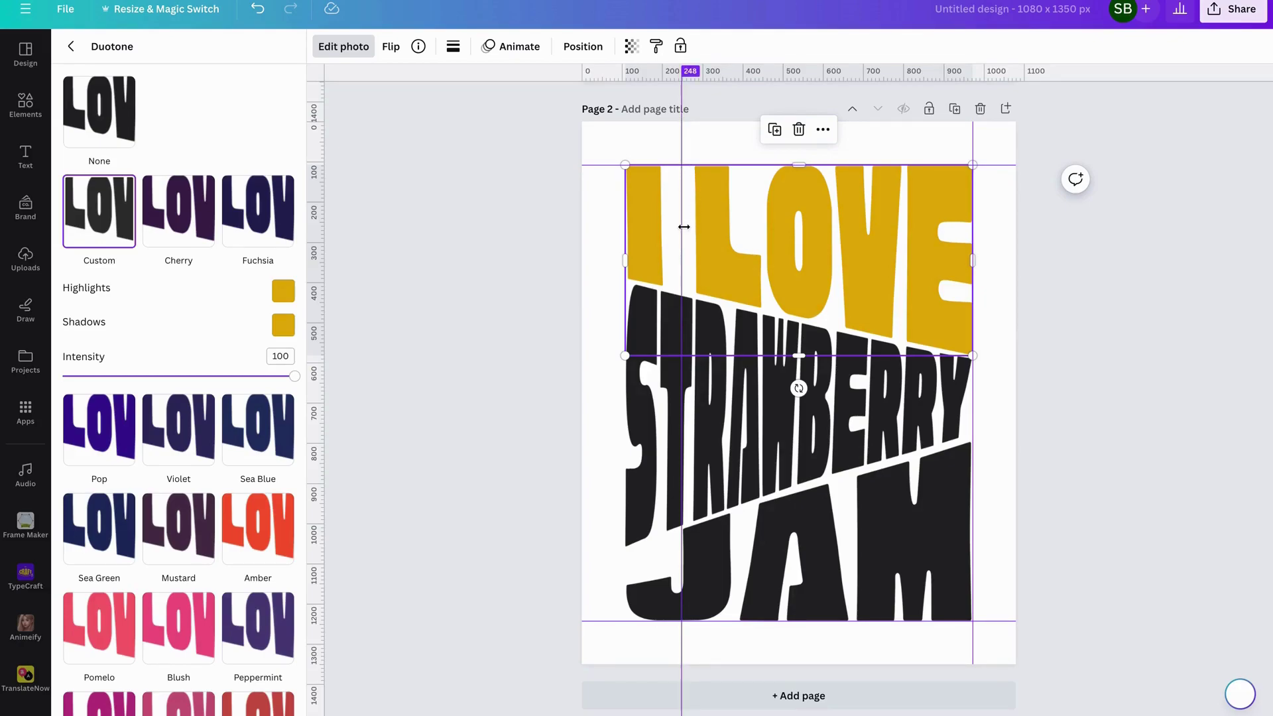
click(644, 238)
click(287, 299)
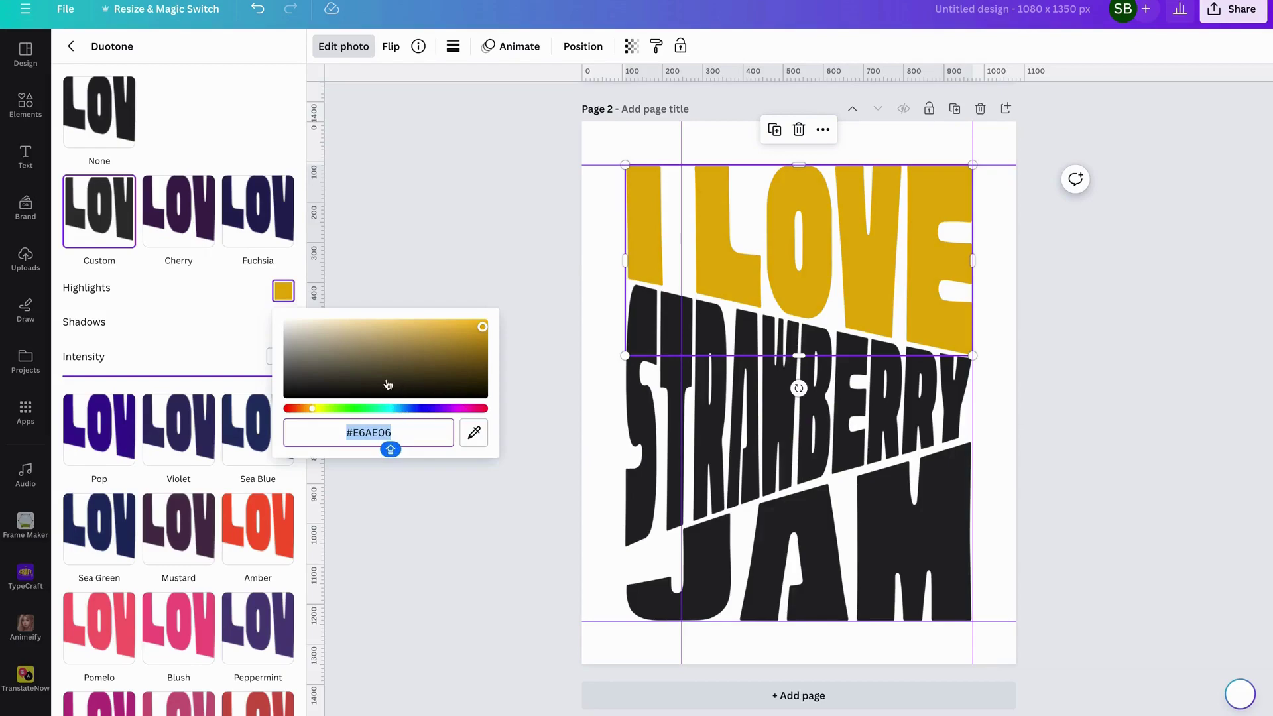
click(342, 409)
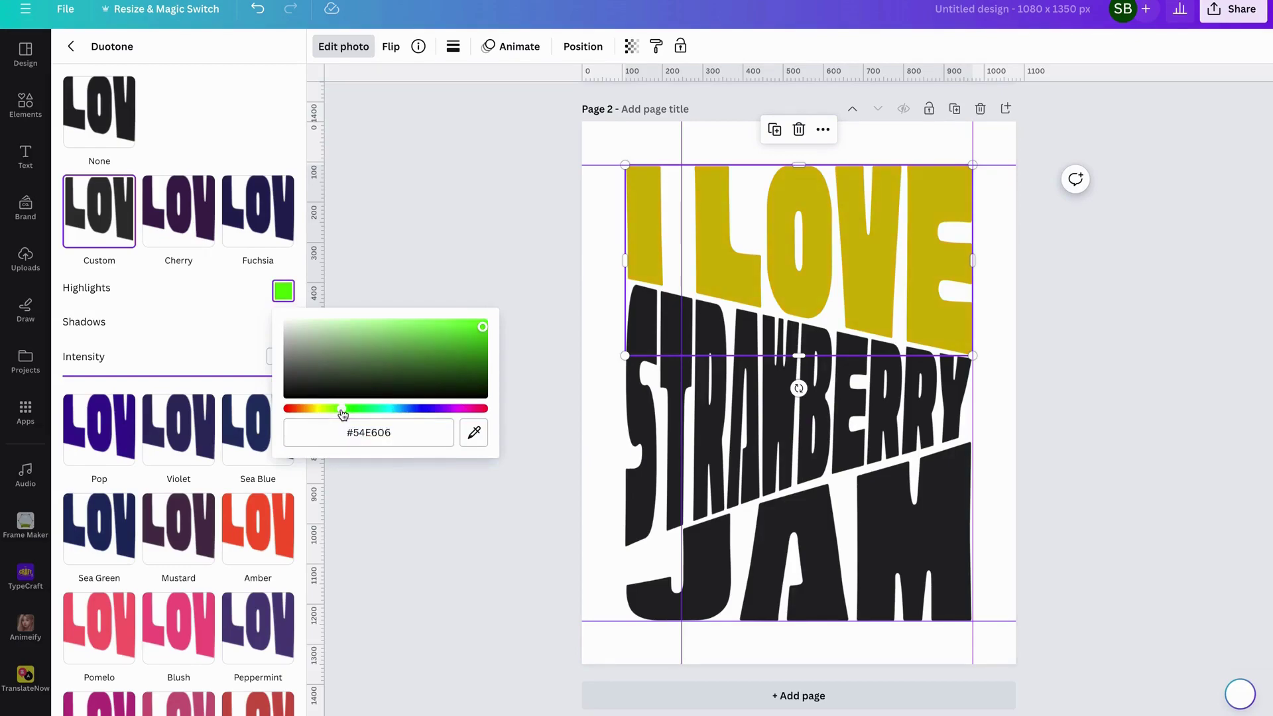
click(223, 342)
click(286, 337)
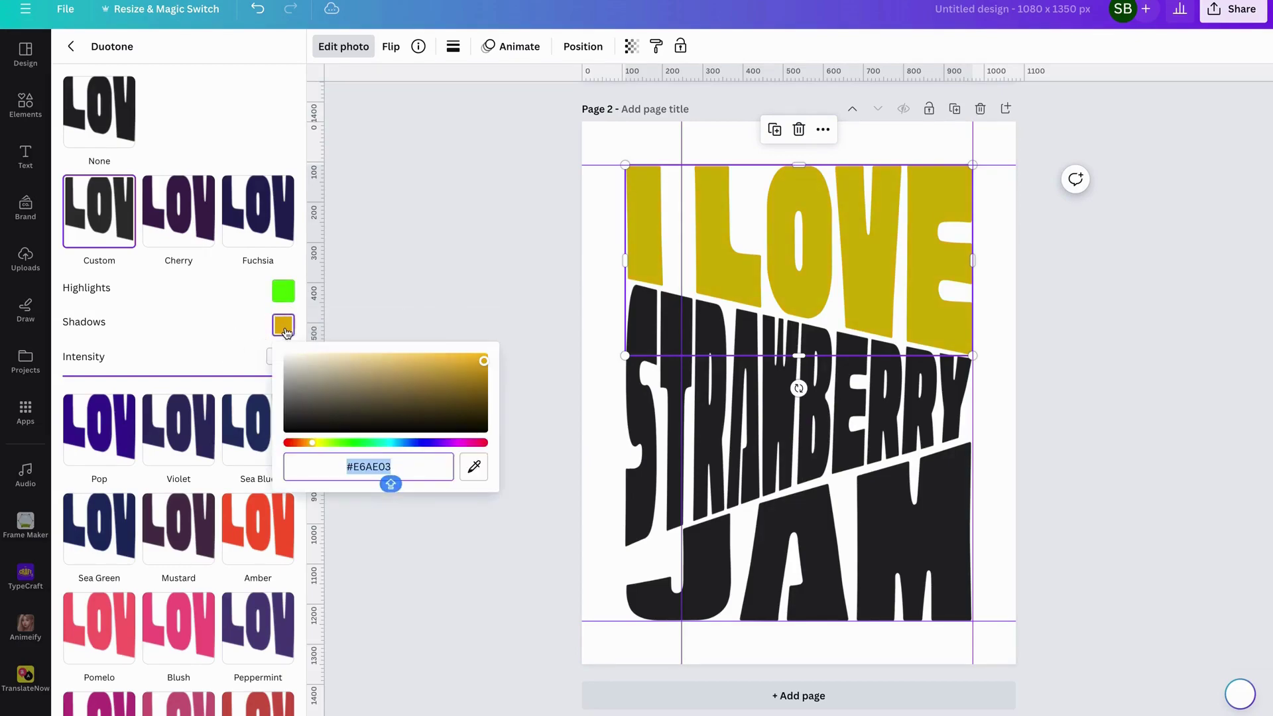
click(473, 467)
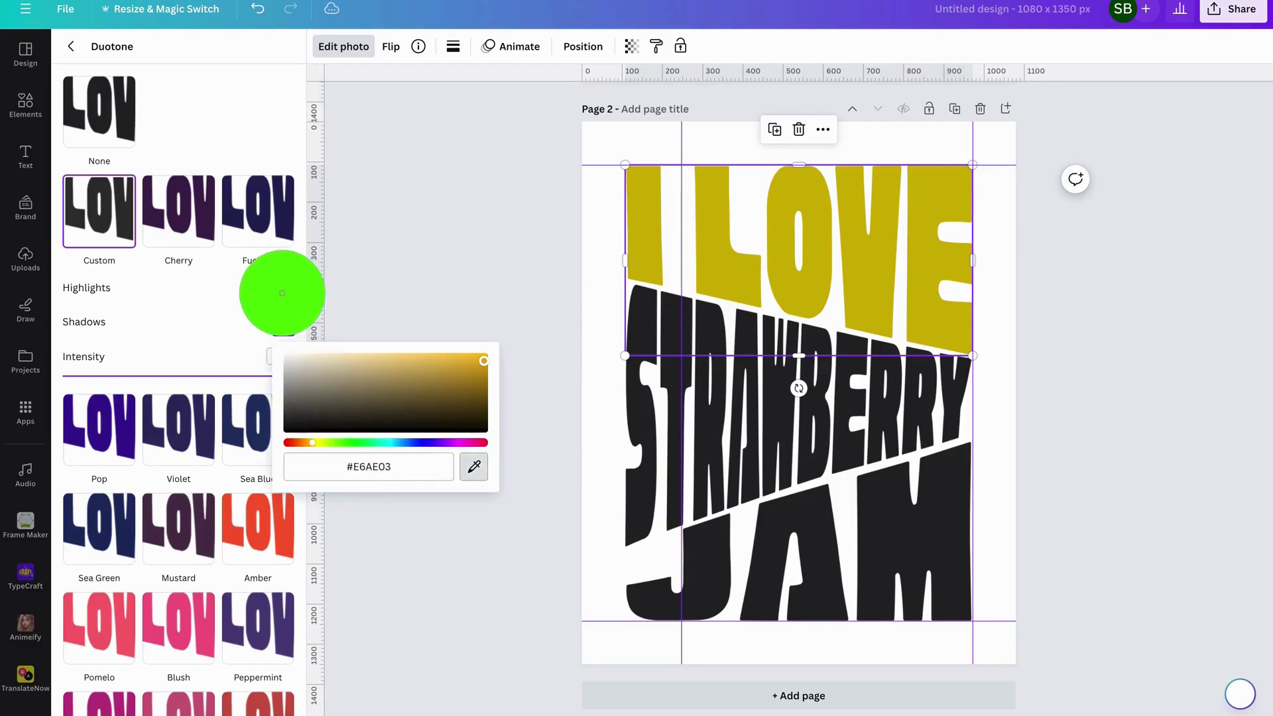
click(283, 289)
key(ctrl+z)
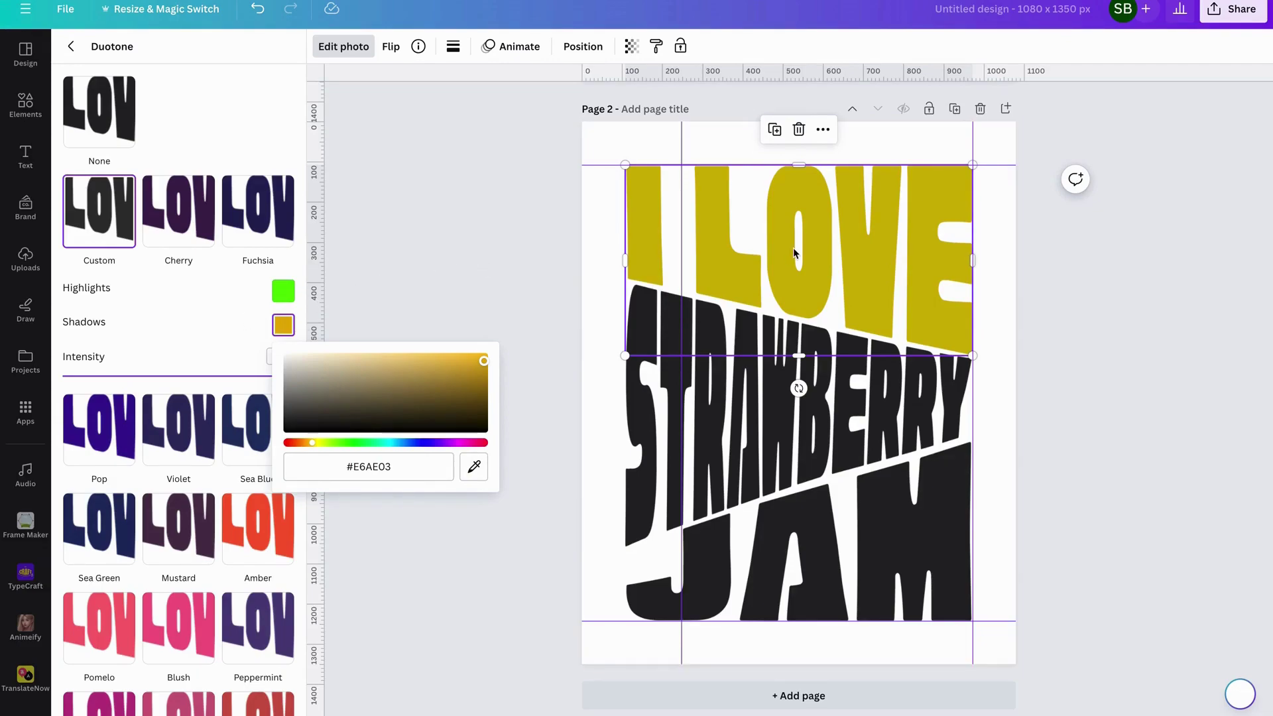
click(259, 20)
click(258, 20)
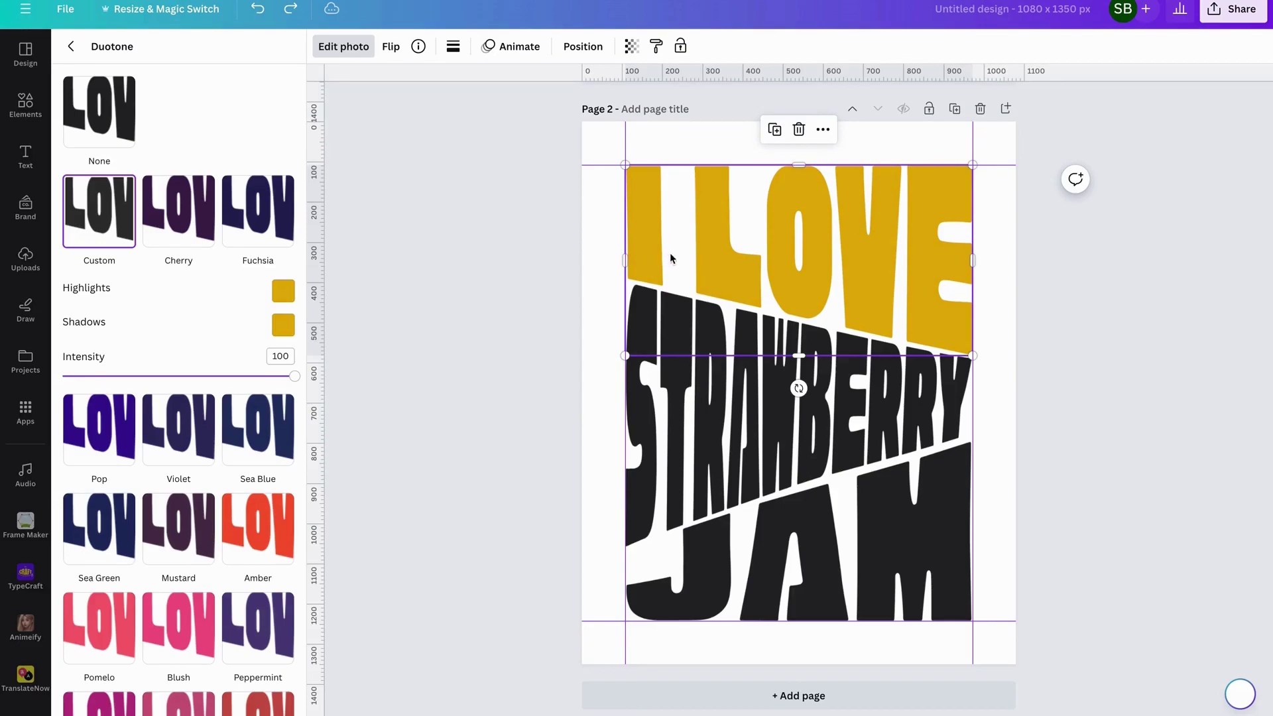
Crop the duplicated image from its left edge past the letter I so that it contains only LOVE
click(626, 264)
drag(650, 263, 678, 262)
mouse_move(760, 243)
mouse_down()
mouse_move(727, 239)
mouse_move(749, 239)
mouse_up()
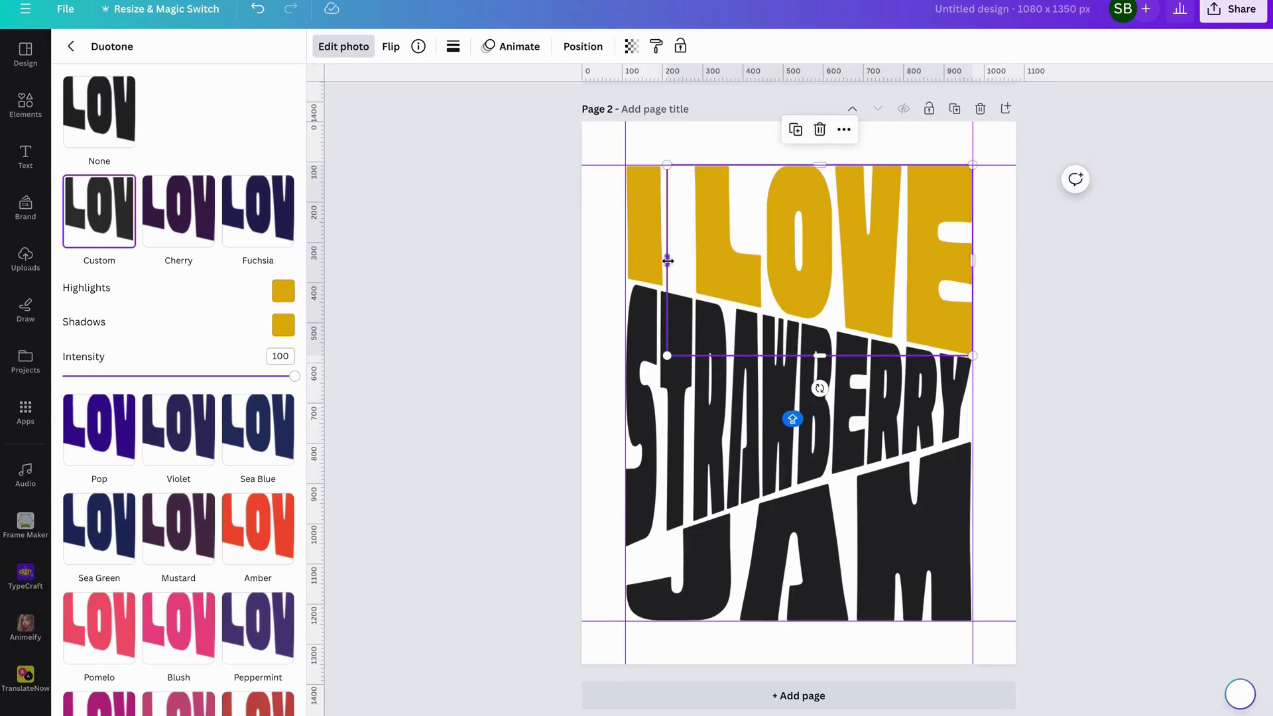
drag(667, 261, 677, 261)
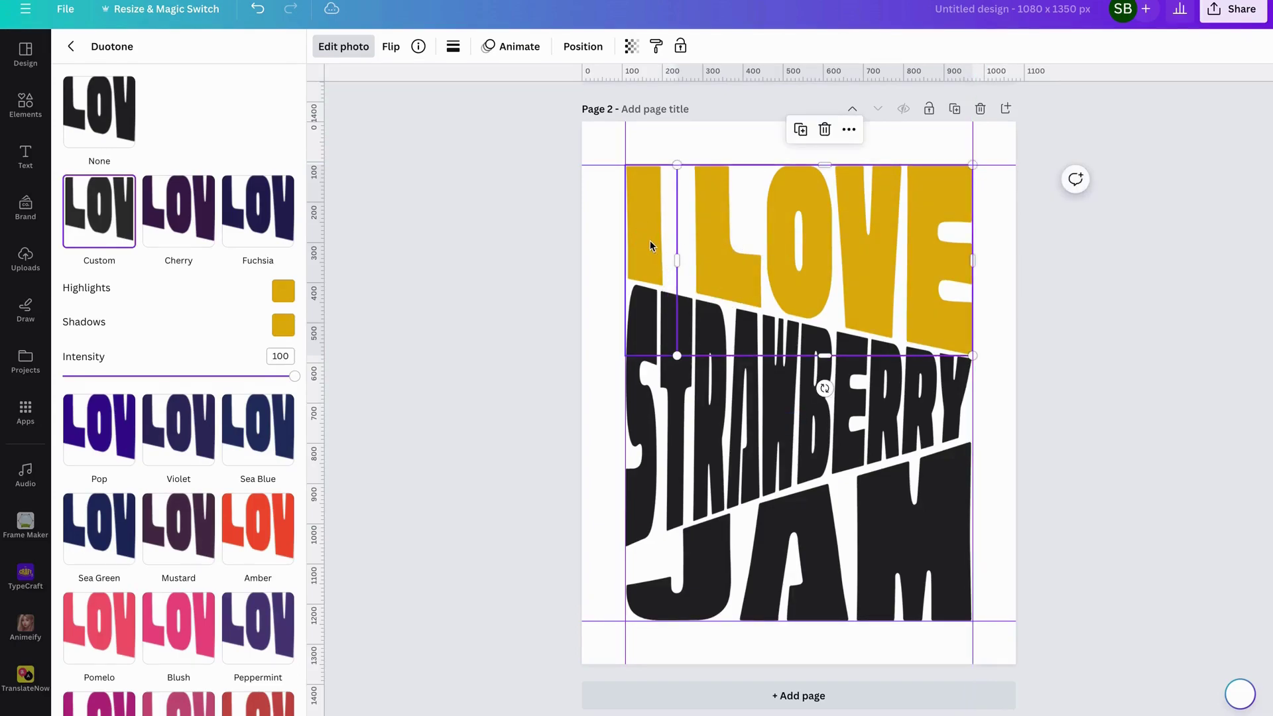
Set the Duotone highlights of the full I LOVE image behind the cropped copy to green #3AE606
click(649, 244)
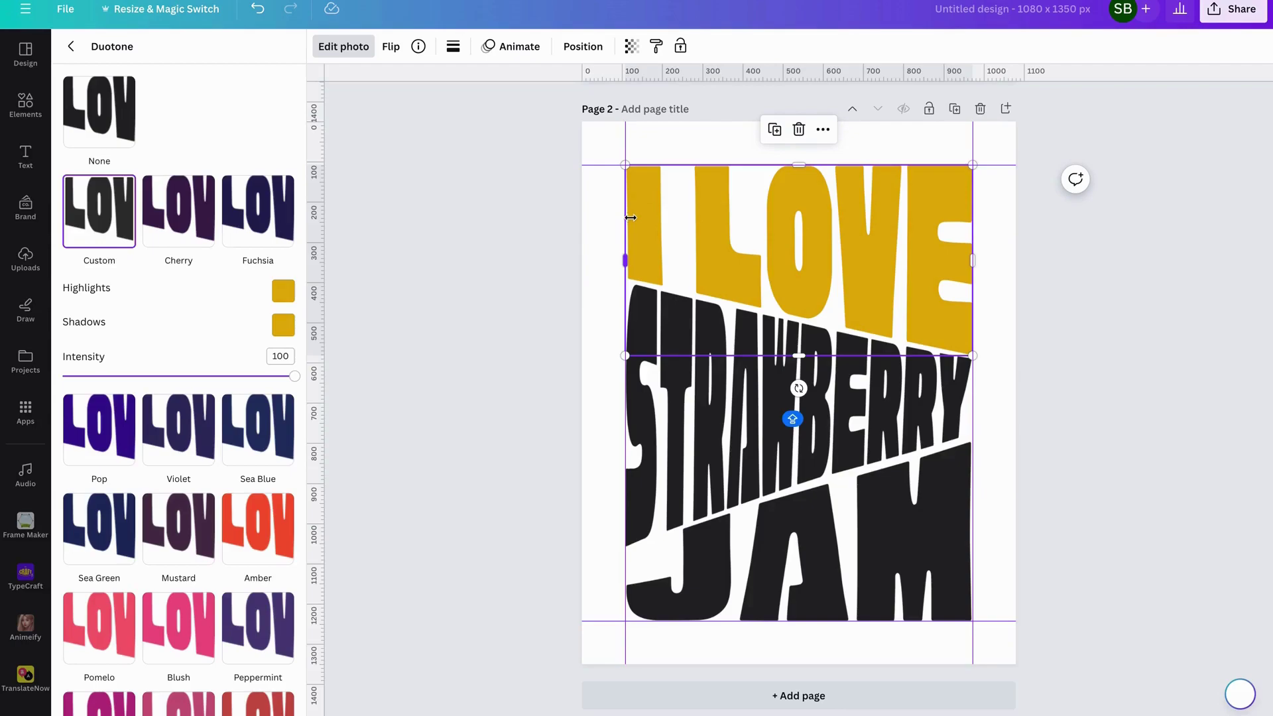
click(283, 291)
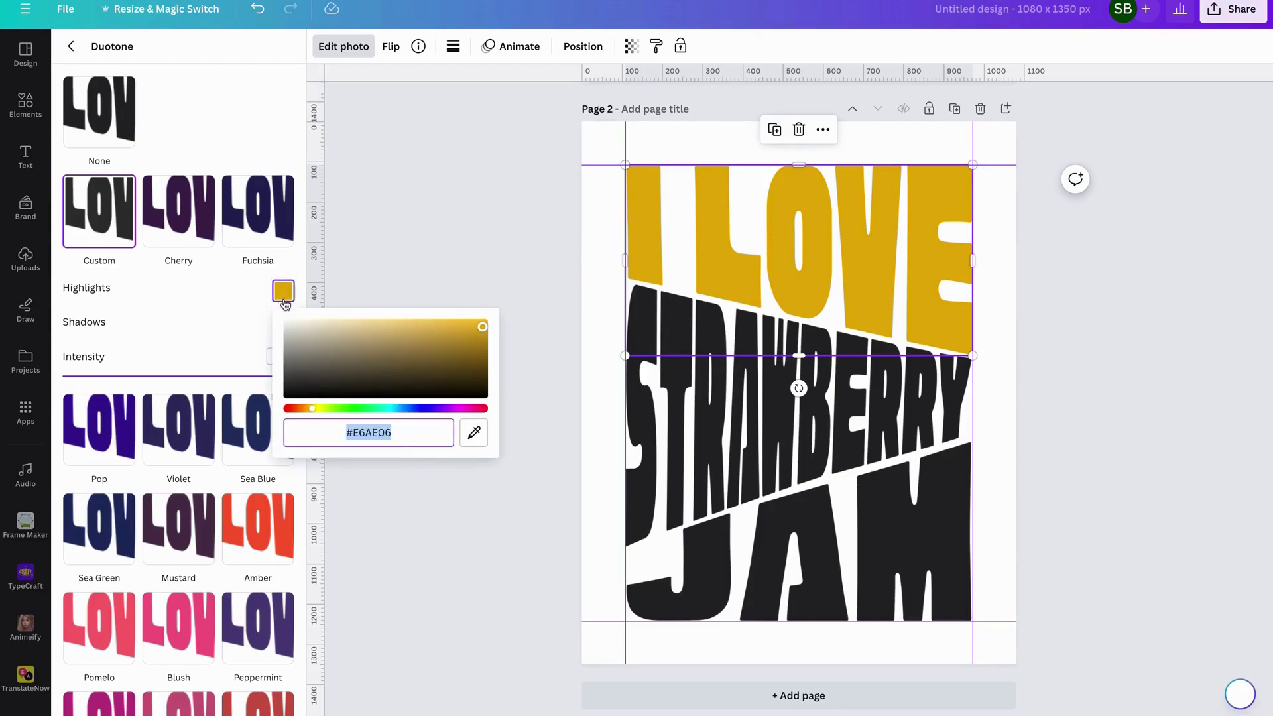
click(346, 409)
click(236, 327)
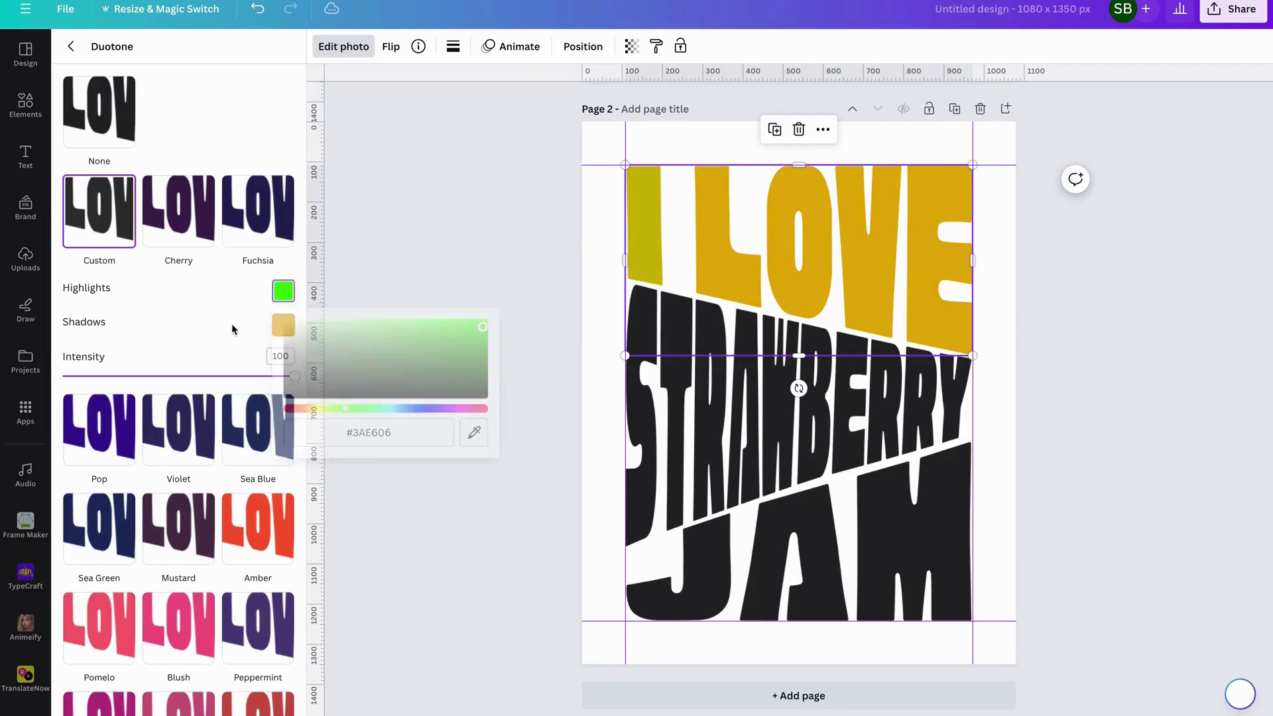
Set the same image's Duotone shadows to green #3AE507 by sampling its highlights colour
click(283, 324)
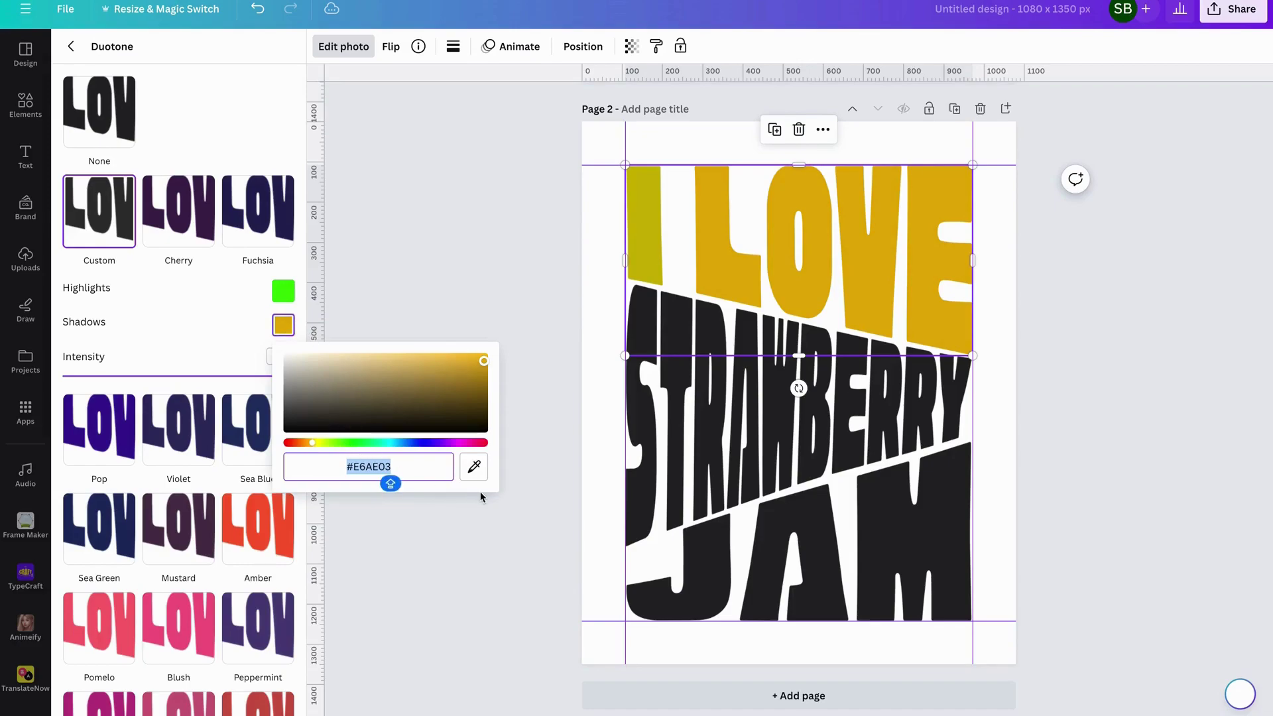
click(473, 466)
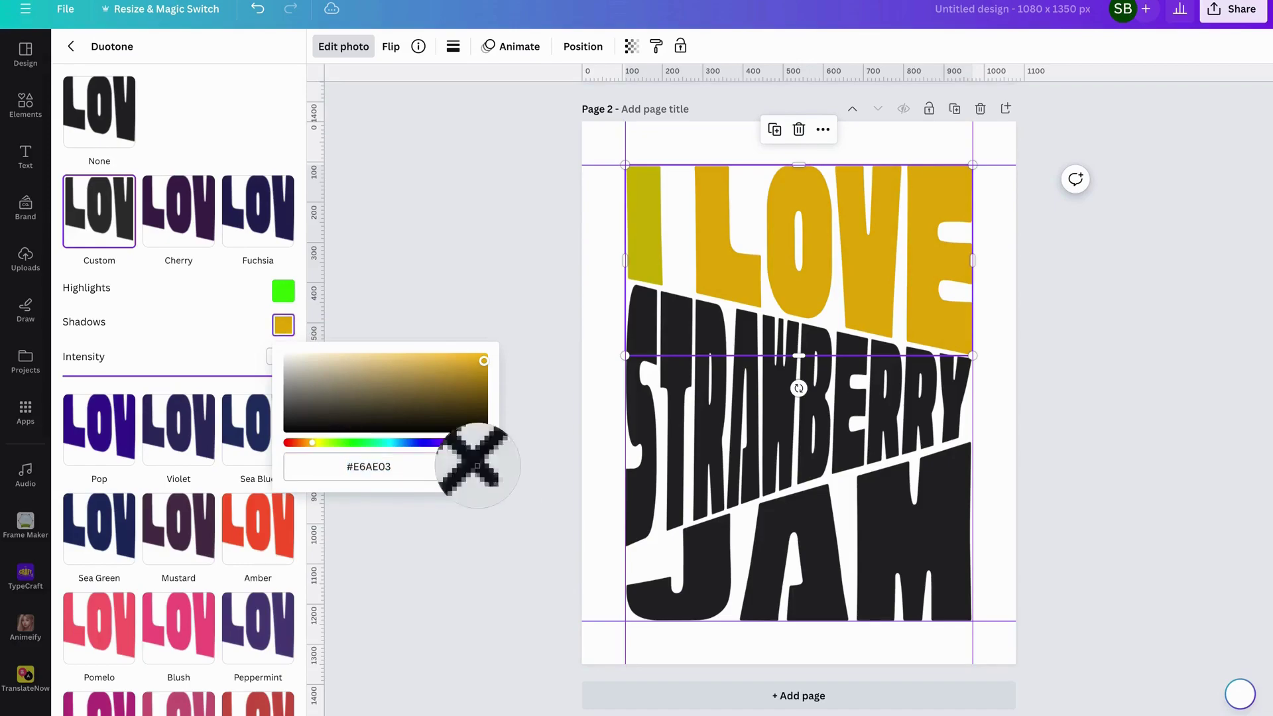
click(284, 285)
key(ctrl+z)
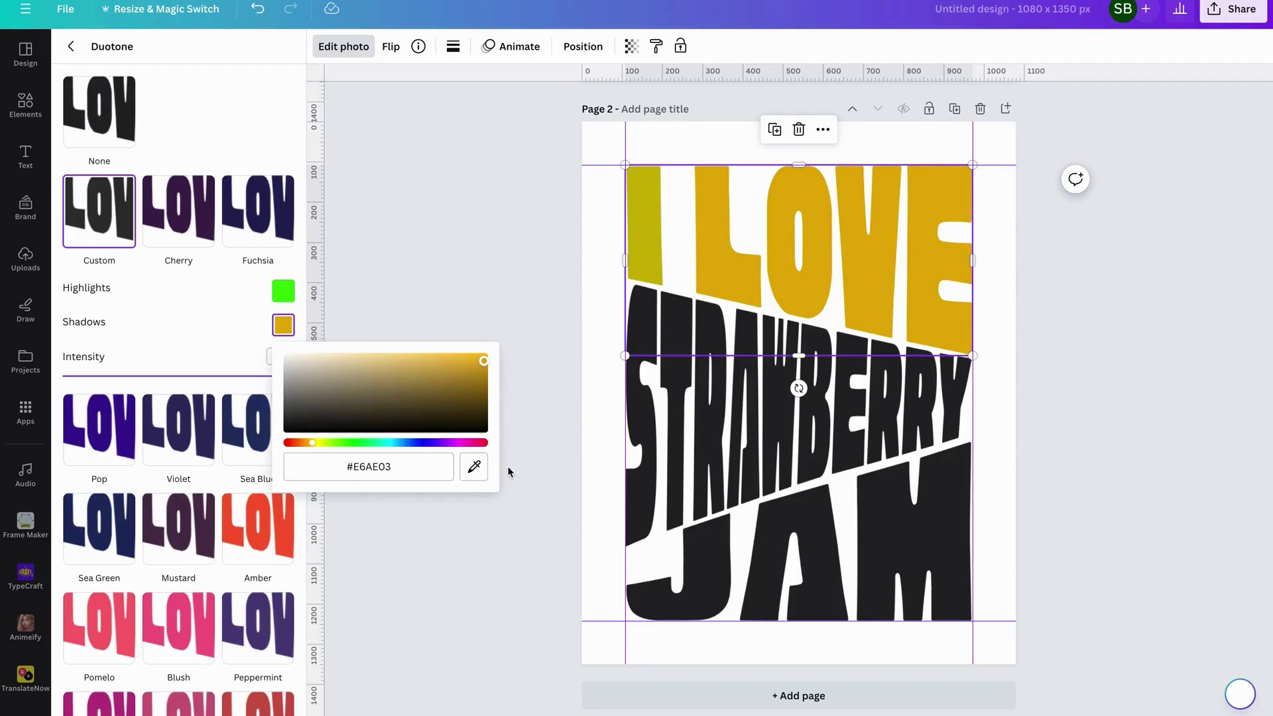
click(473, 466)
click(286, 287)
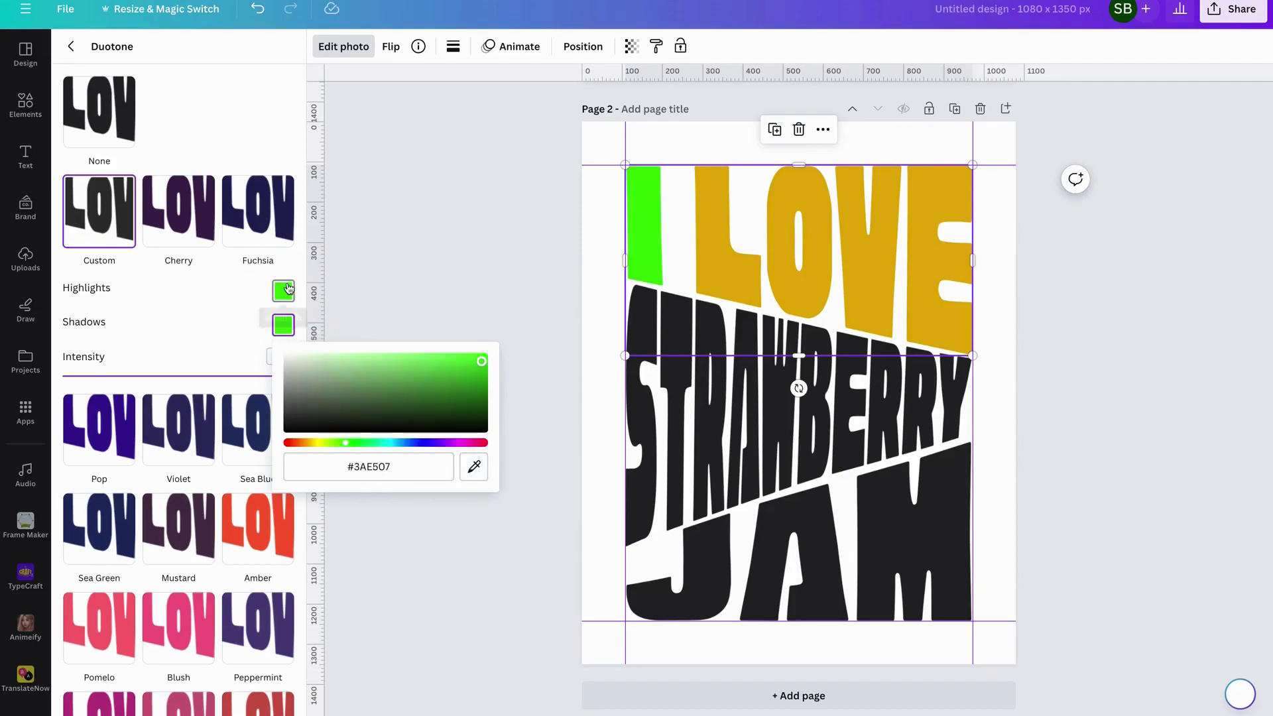
click(745, 209)
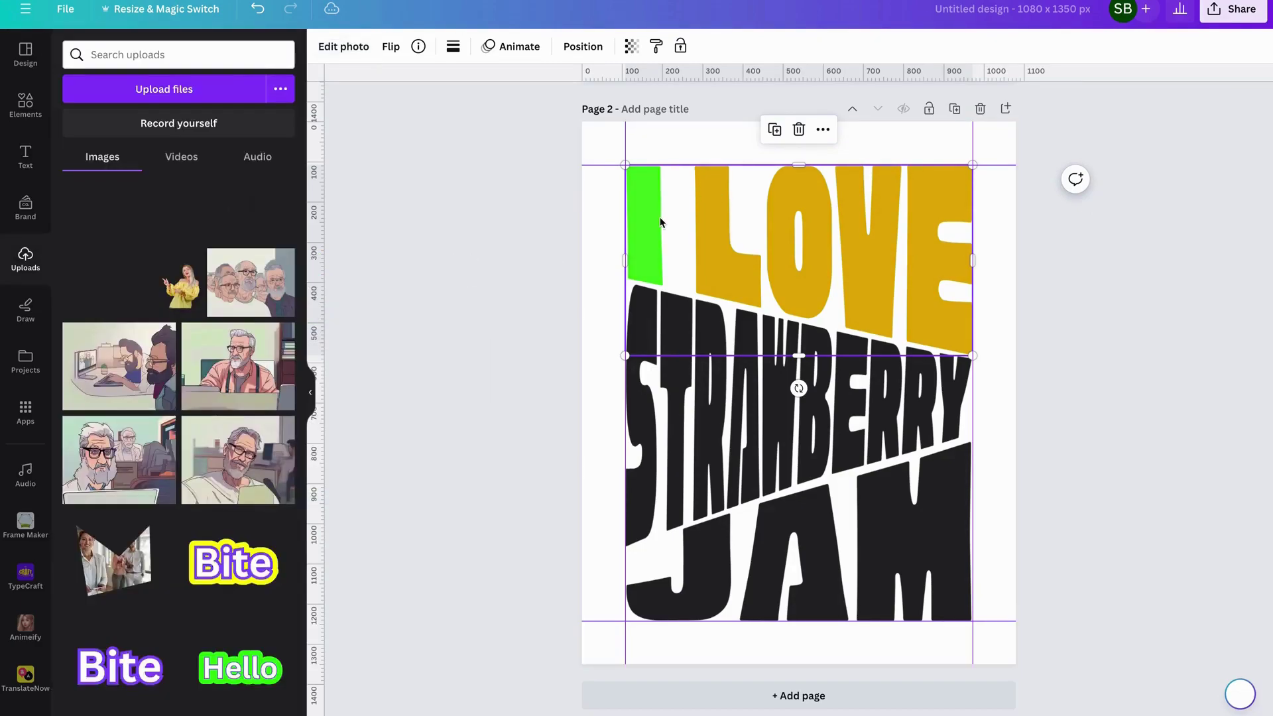
Apply a custom Duotone effect to the black STRAWBERRY image
click(541, 244)
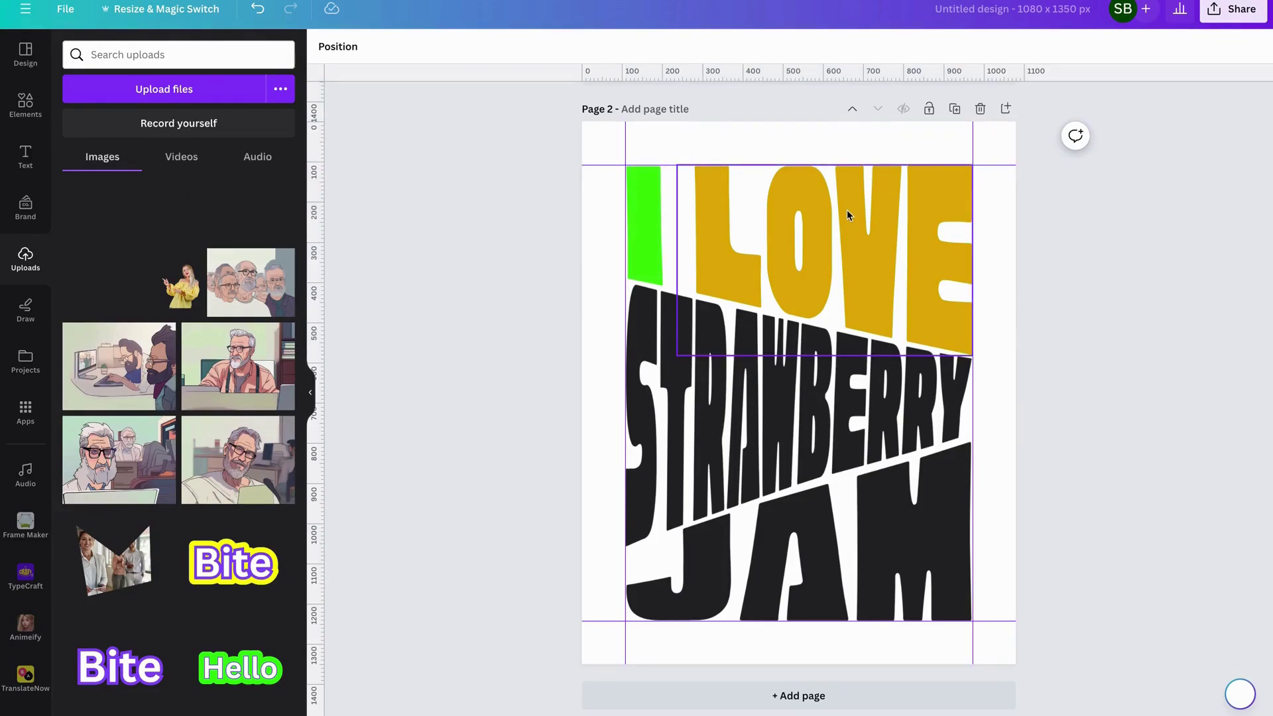
click(653, 459)
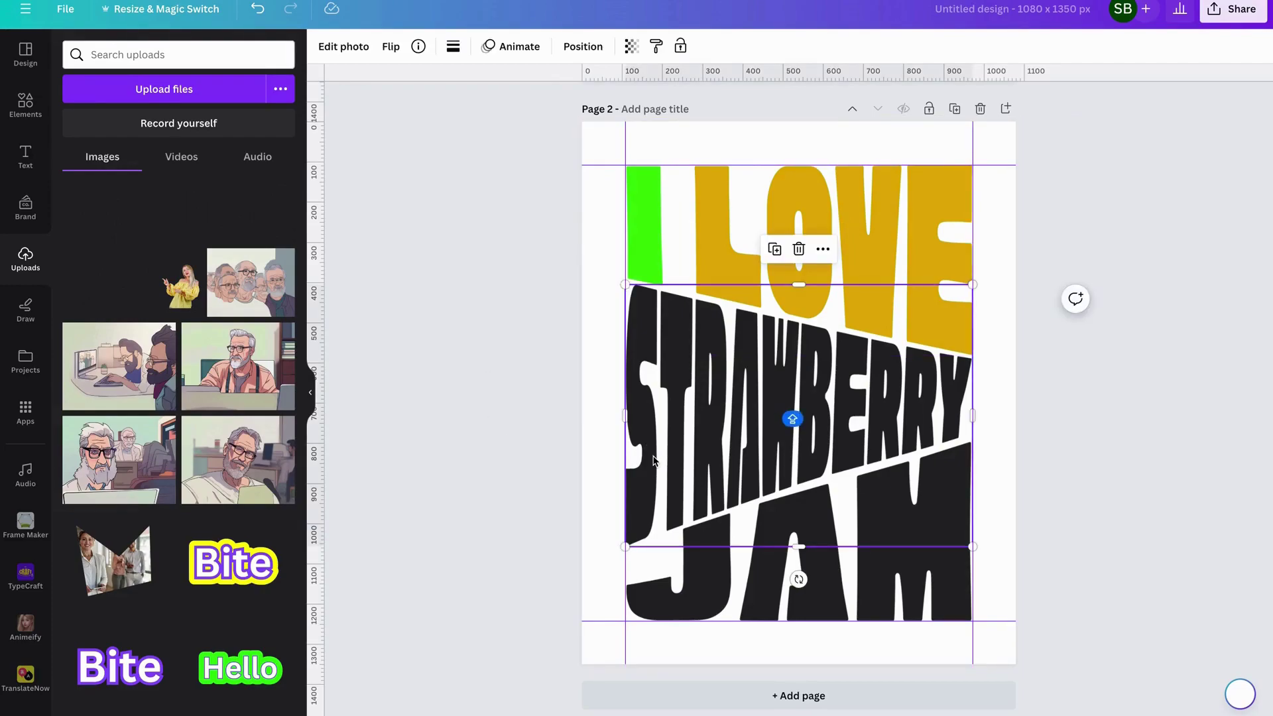
click(354, 51)
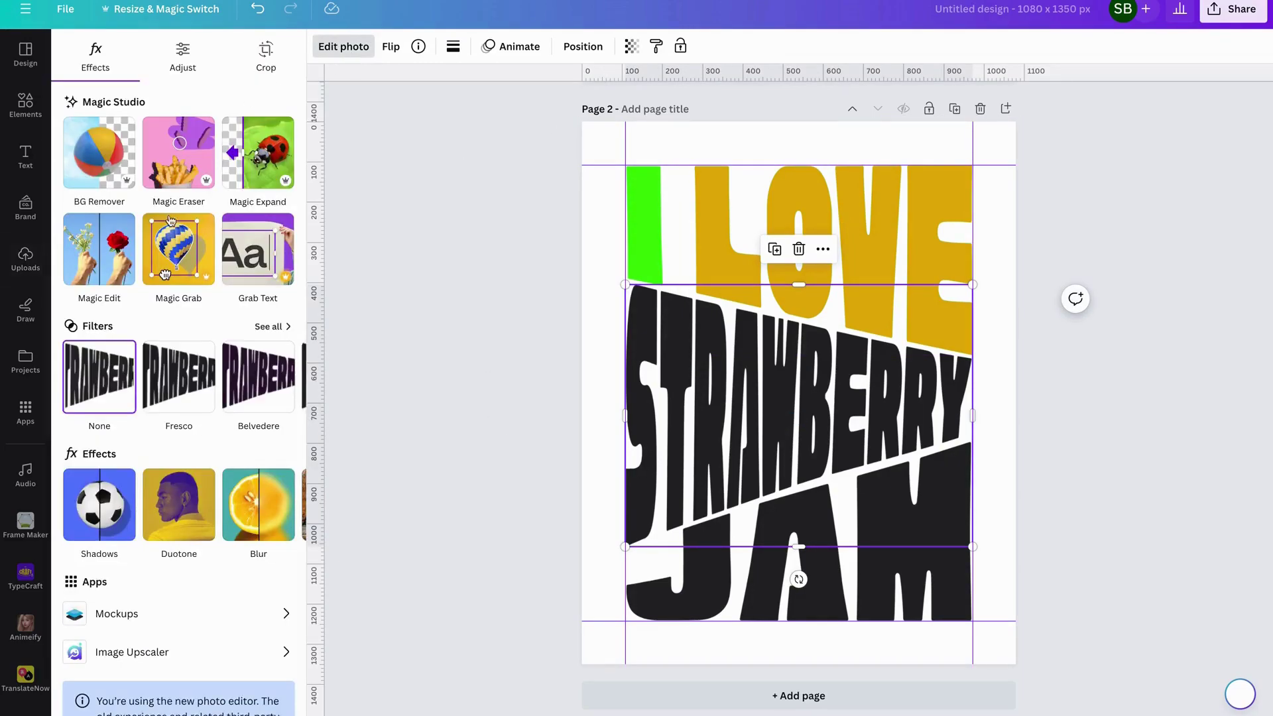
click(179, 504)
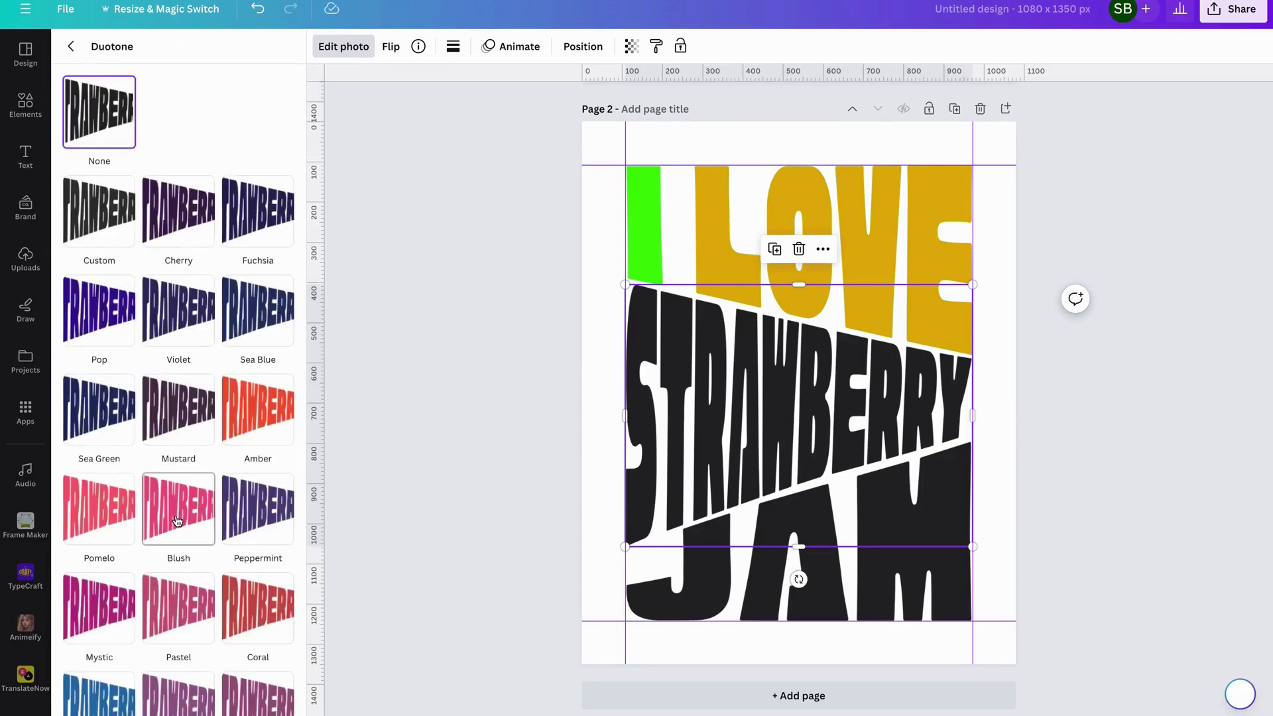
click(86, 221)
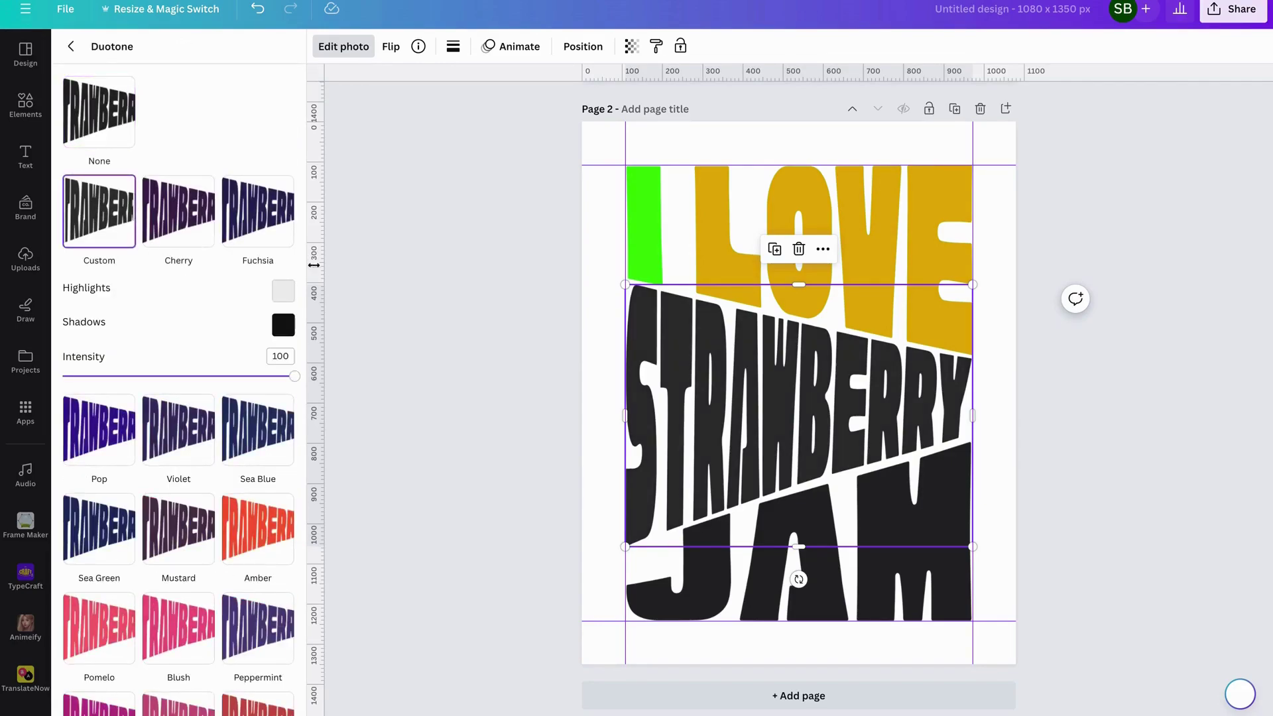
Set the Duotone highlights of the STRAWBERRY image to red #FF0000
click(283, 290)
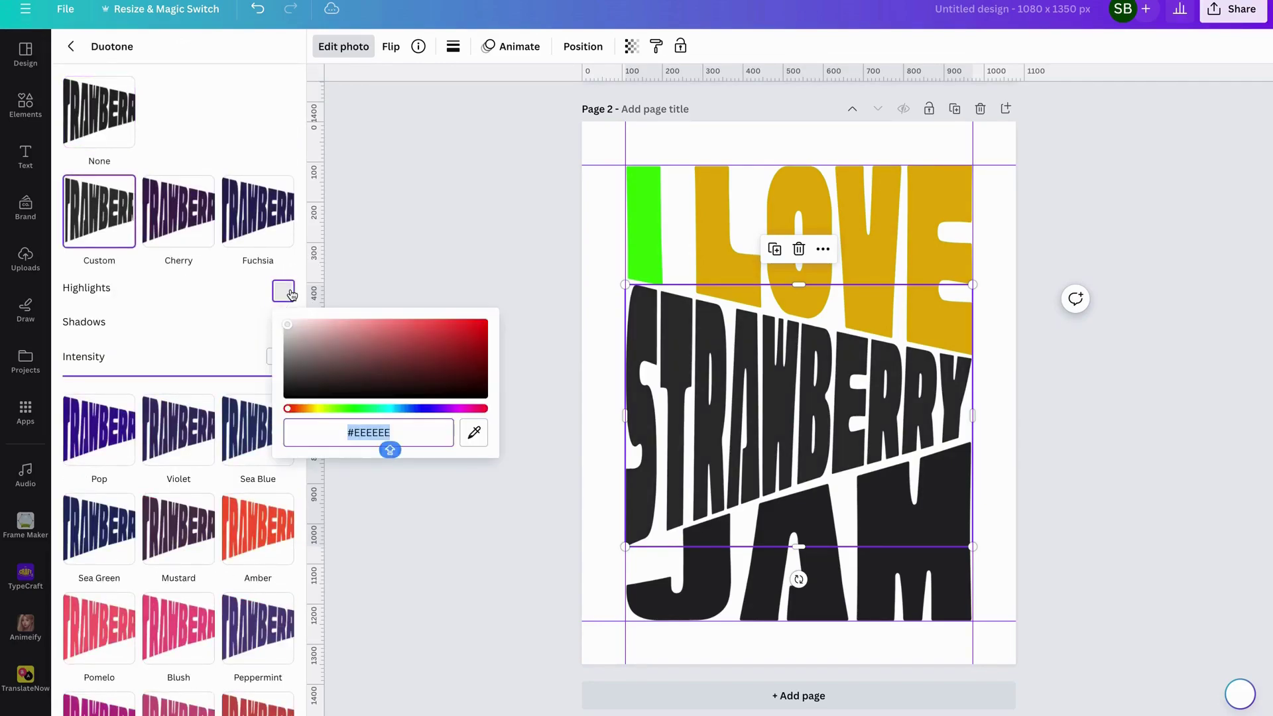
click(289, 411)
drag(290, 411, 245, 371)
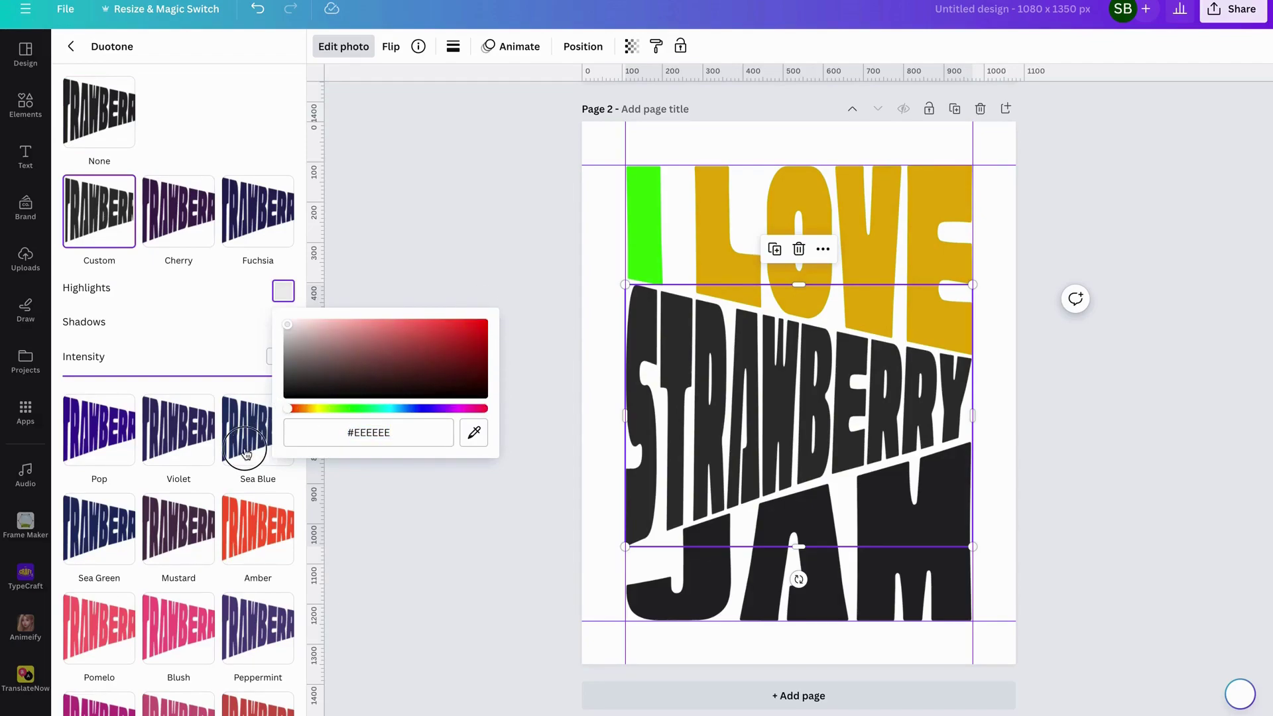
drag(289, 330, 494, 323)
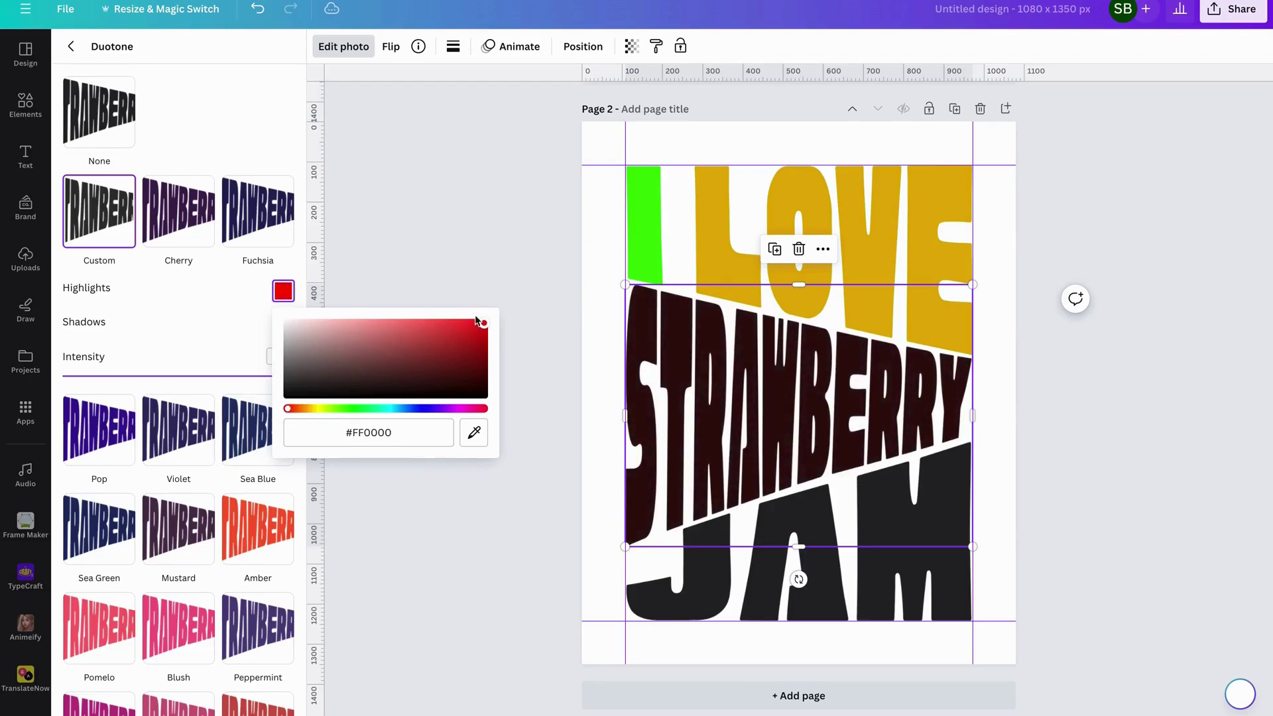
click(214, 313)
Set the STRAWBERRY image's Duotone shadows to red #FF0000 by sampling its highlights colour
click(285, 334)
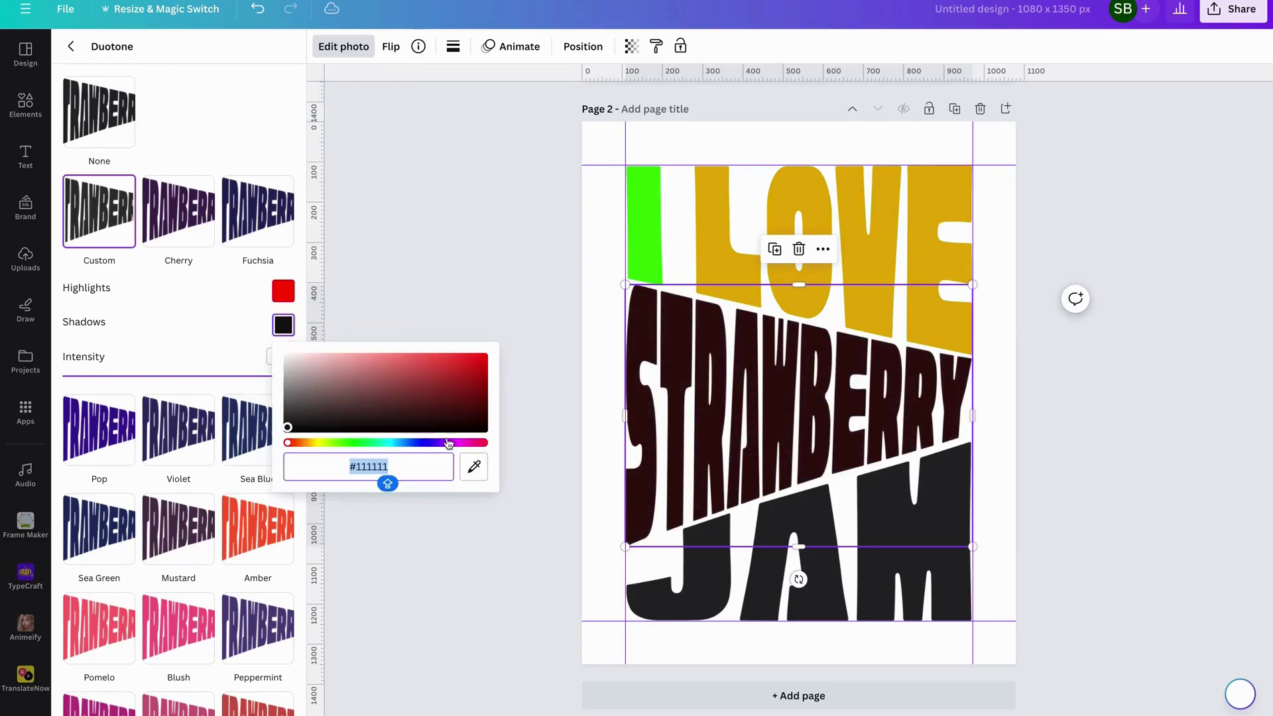
click(473, 466)
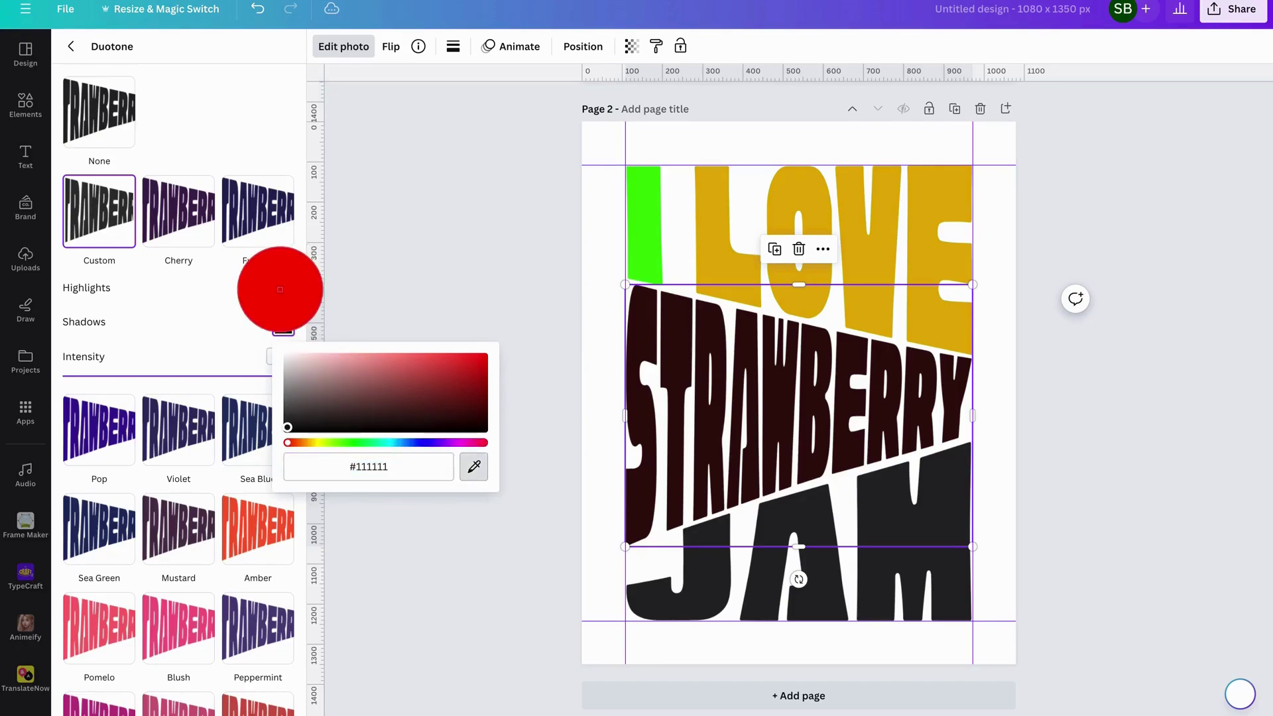
click(279, 292)
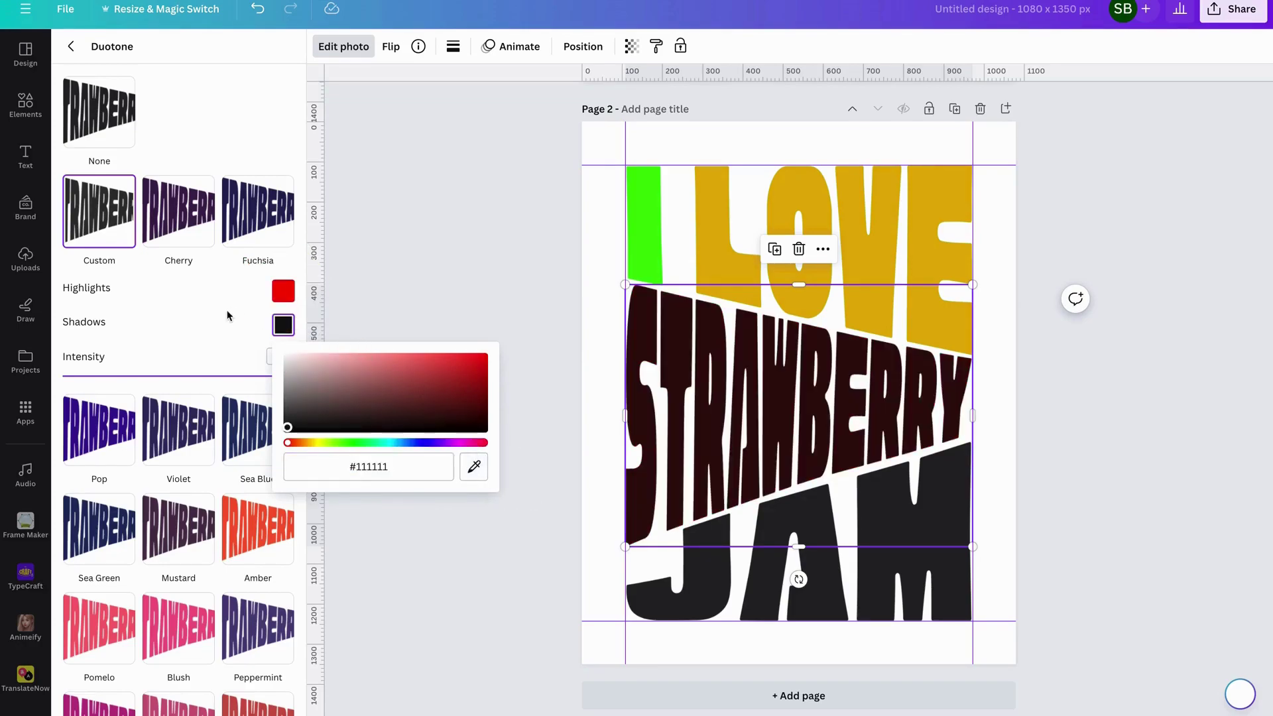
click(474, 466)
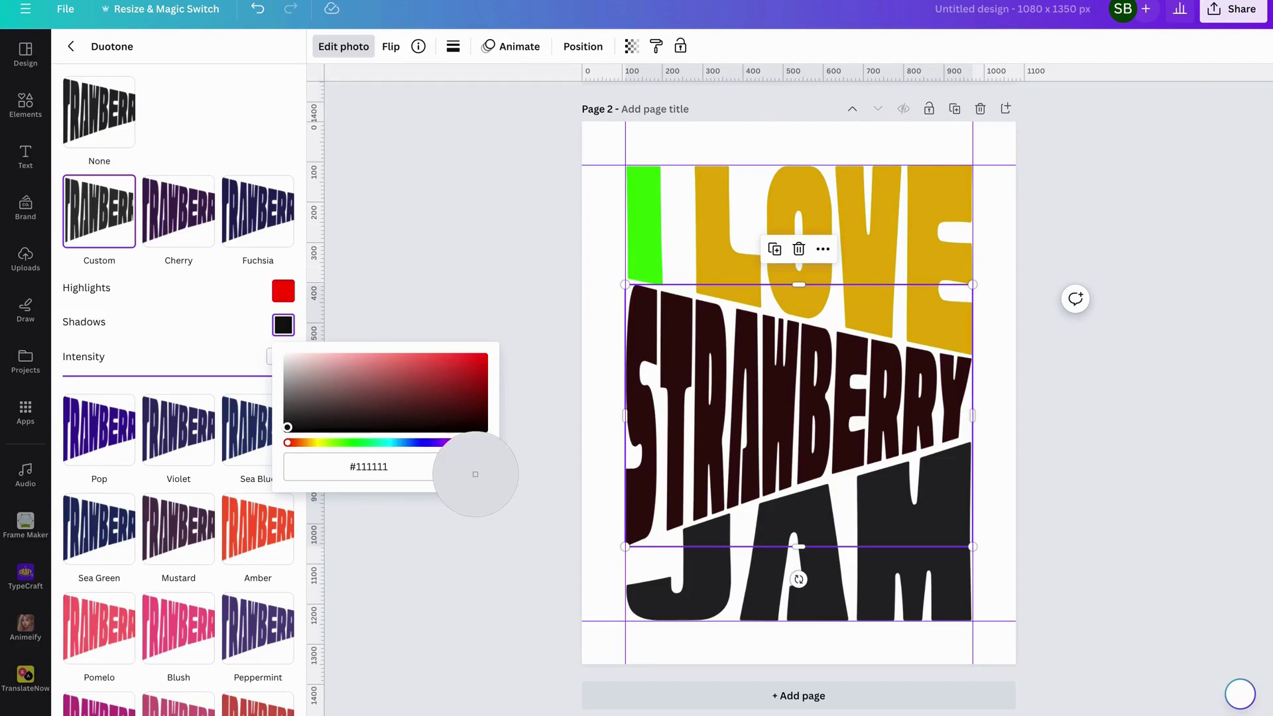
click(281, 292)
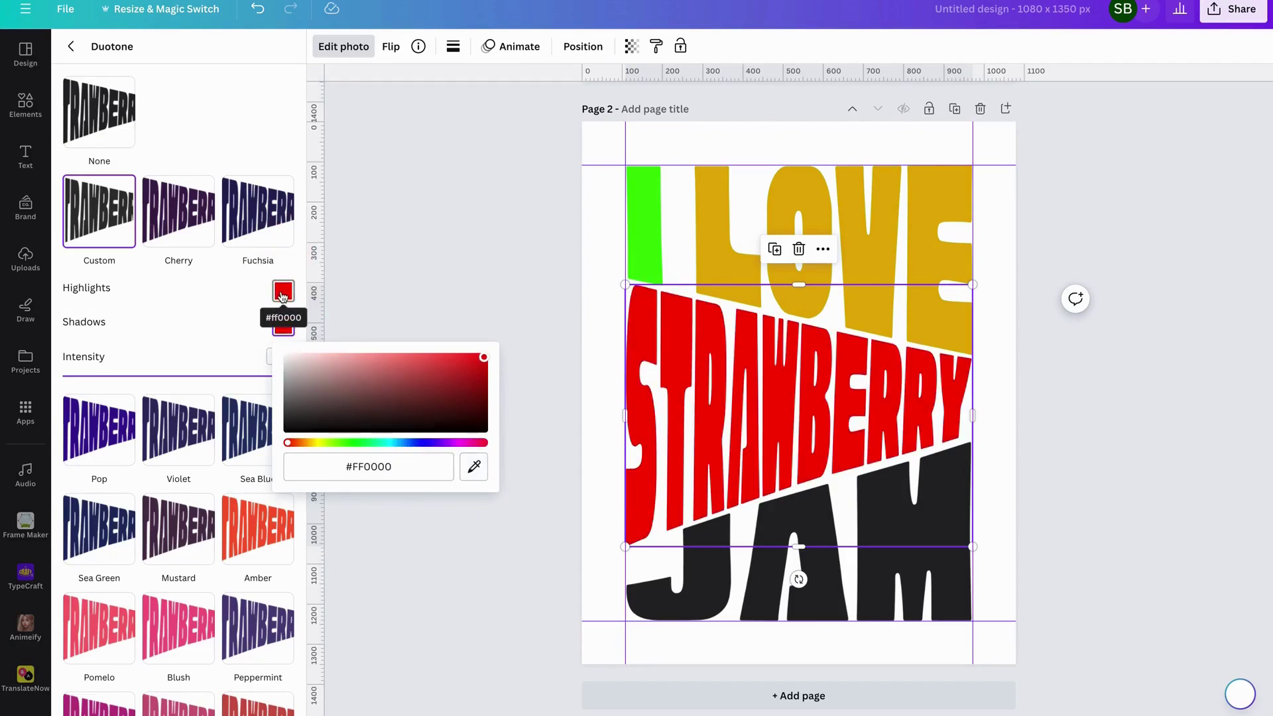
click(198, 302)
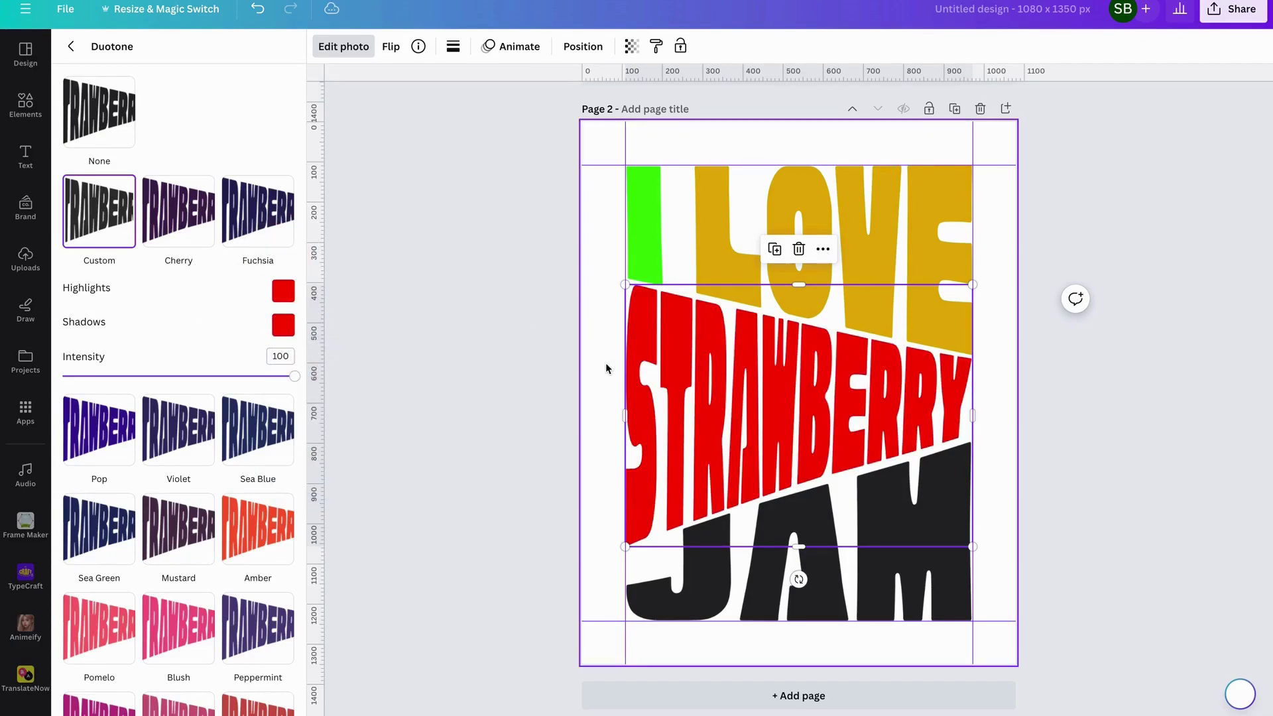
Apply a custom Duotone effect to the JAM image and set its highlights to dark red #8B3434
click(756, 590)
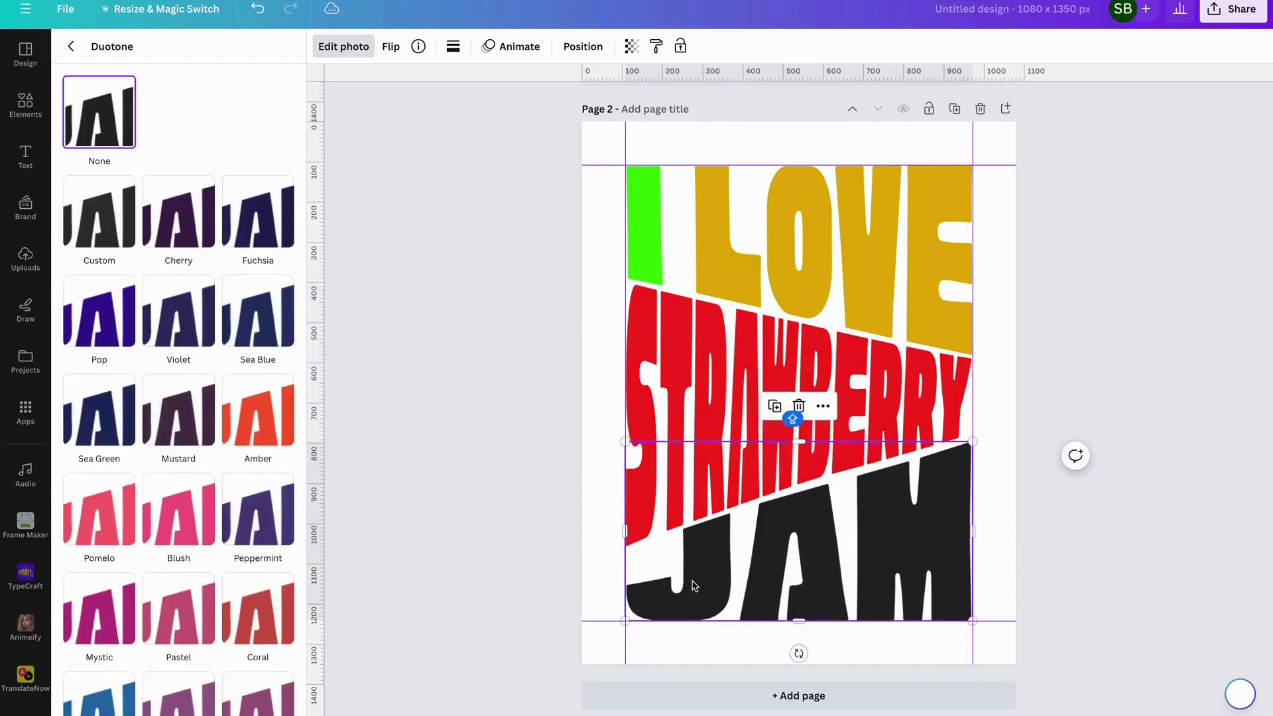
click(114, 234)
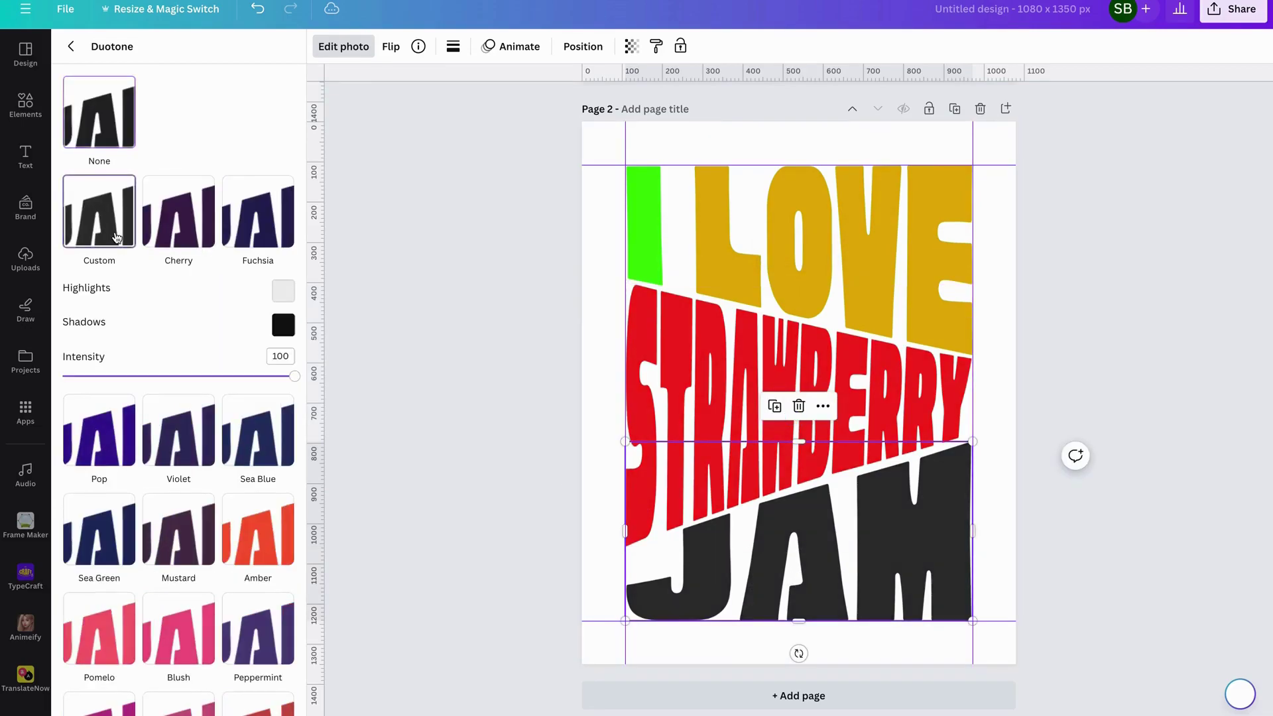
click(285, 292)
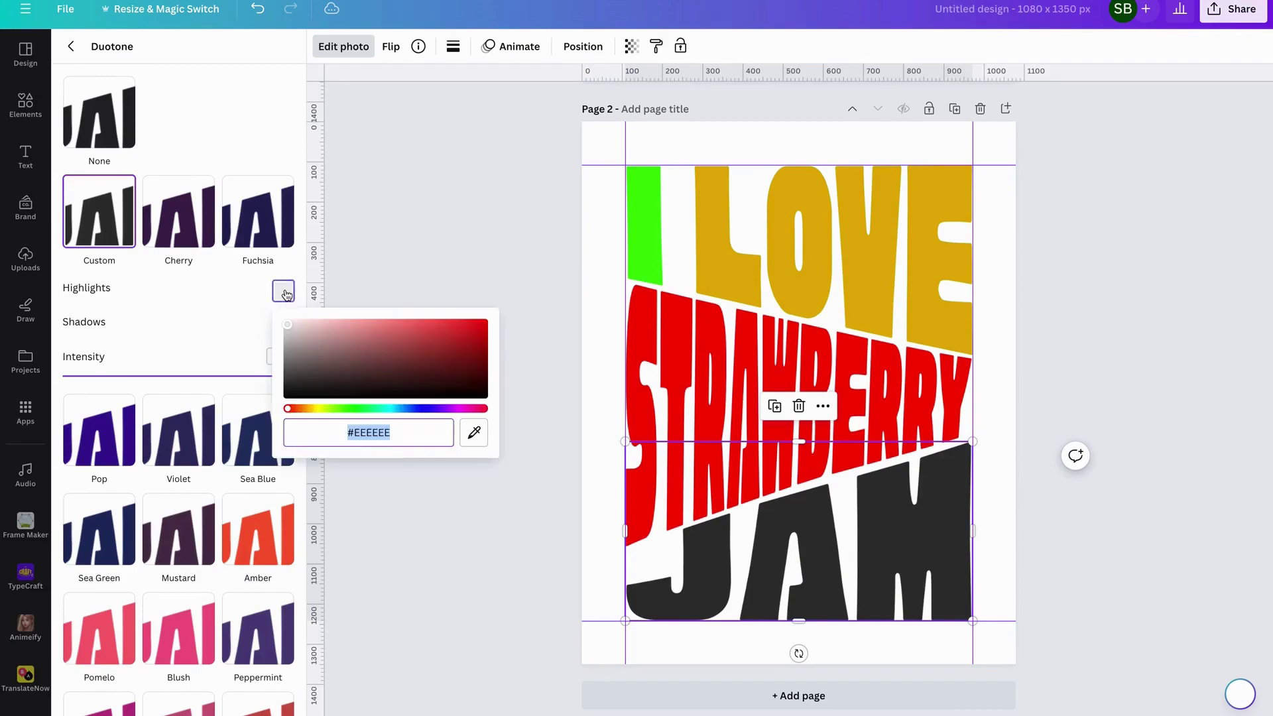
click(381, 331)
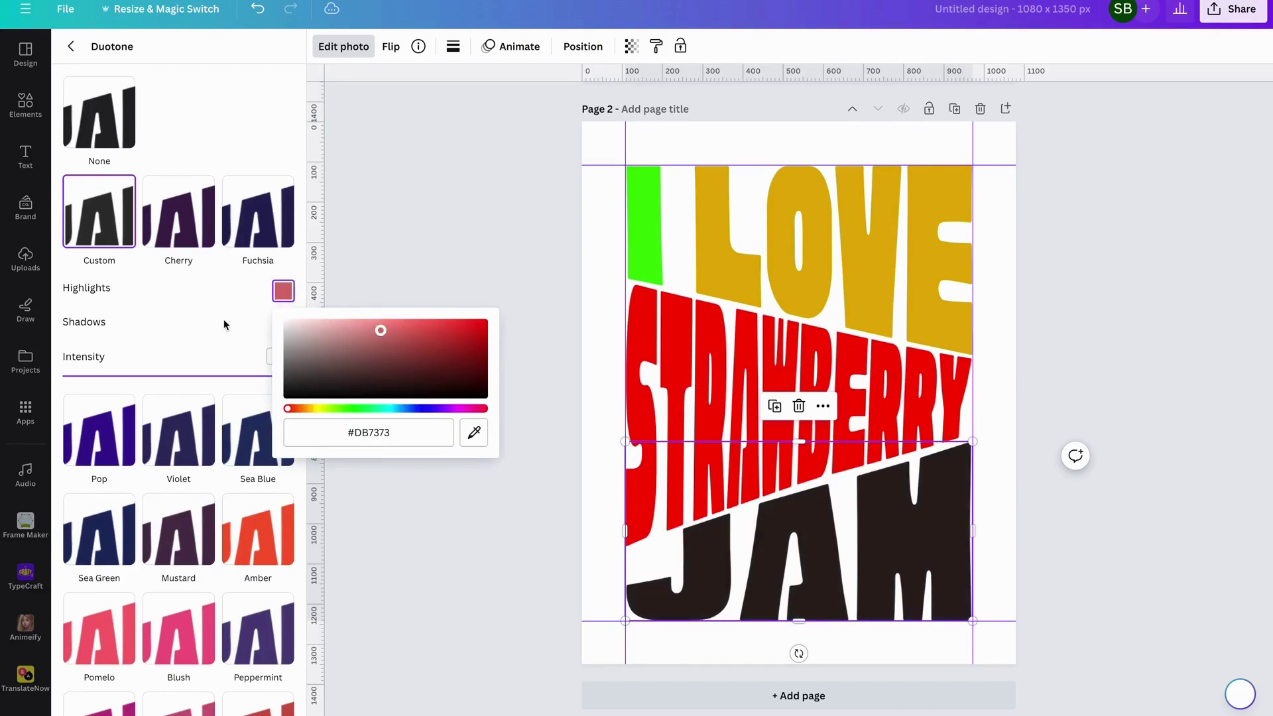
click(411, 356)
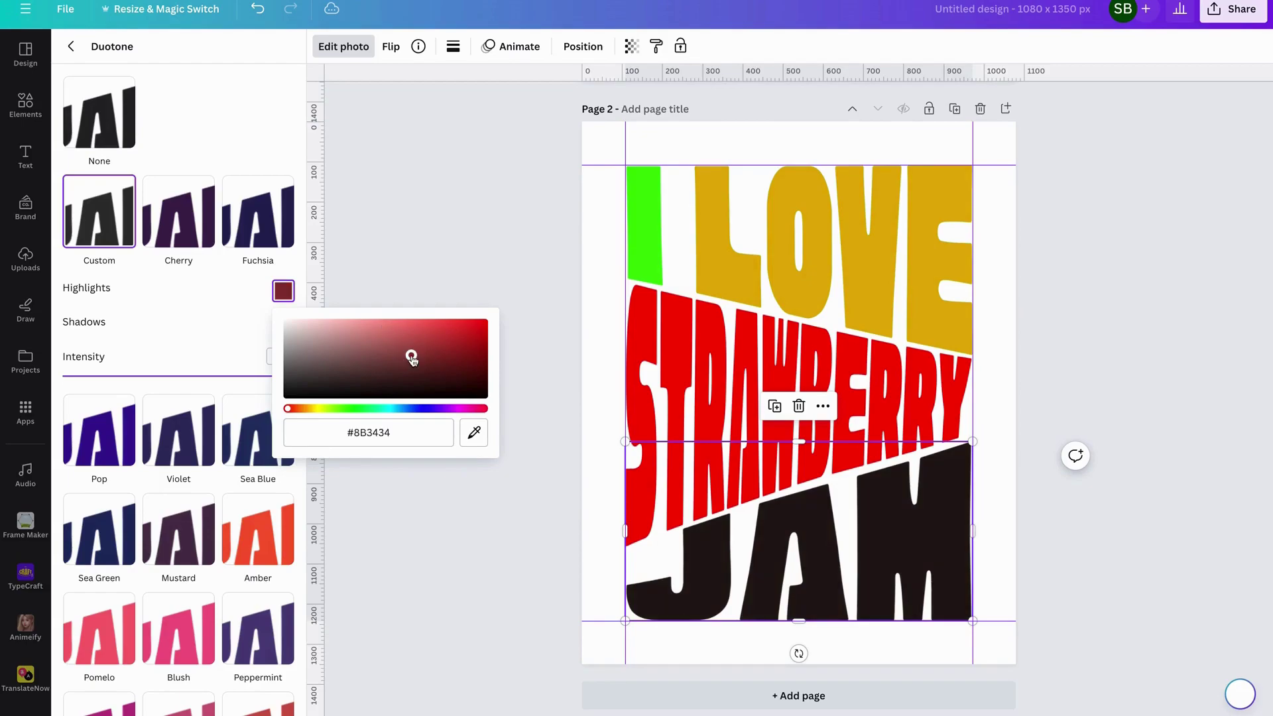
click(226, 330)
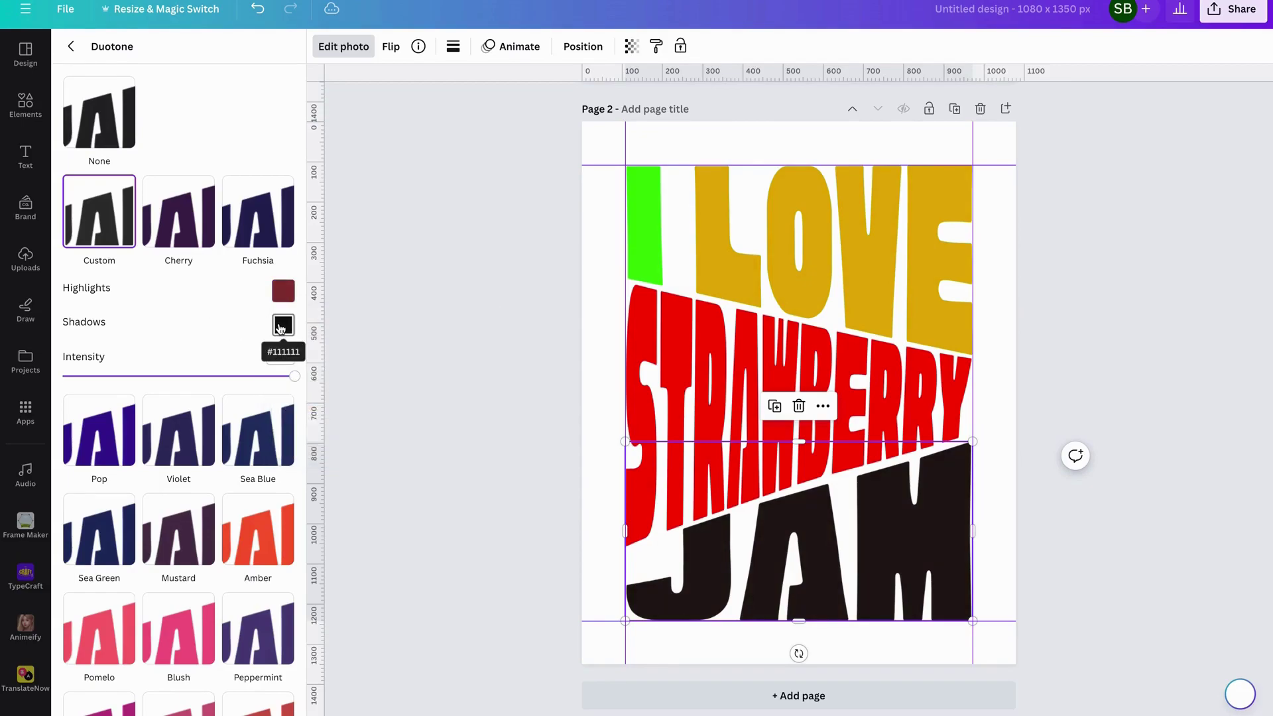
Set the JAM image's Duotone shadows to dark red #8A3434 by sampling its highlights colour, and deselect the image
click(281, 326)
click(475, 464)
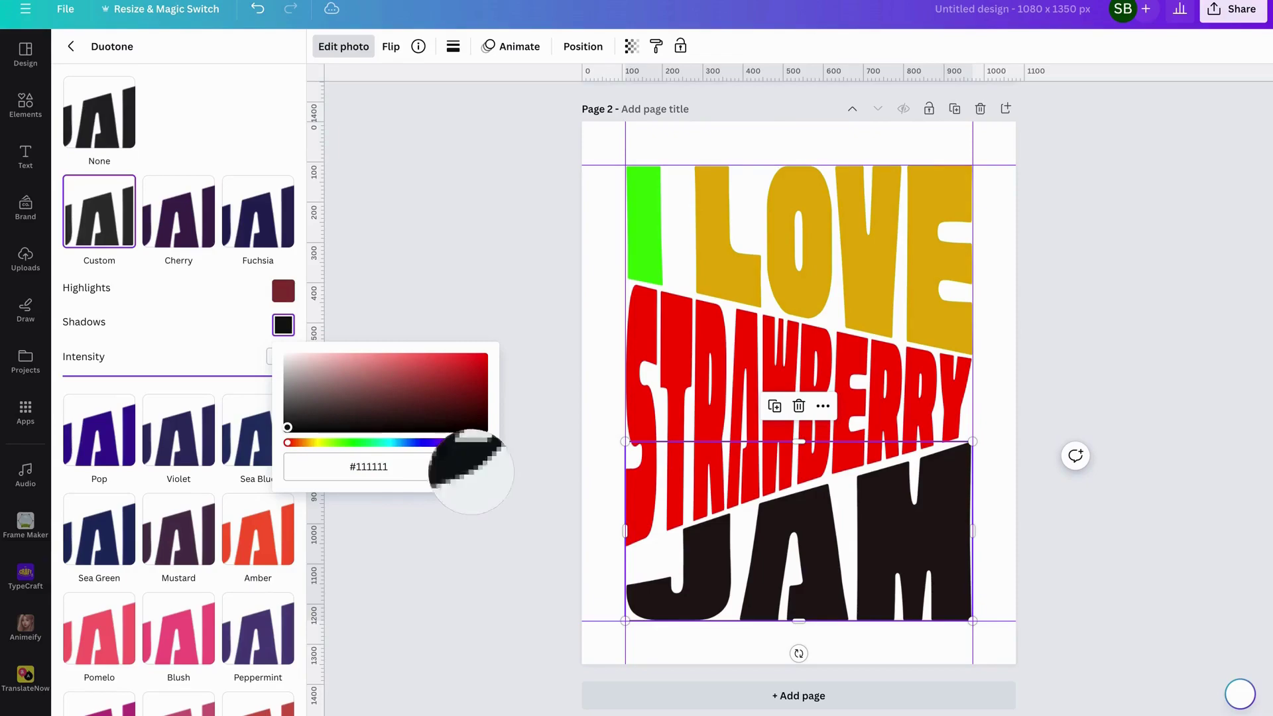
click(286, 303)
key(ctrl+z)
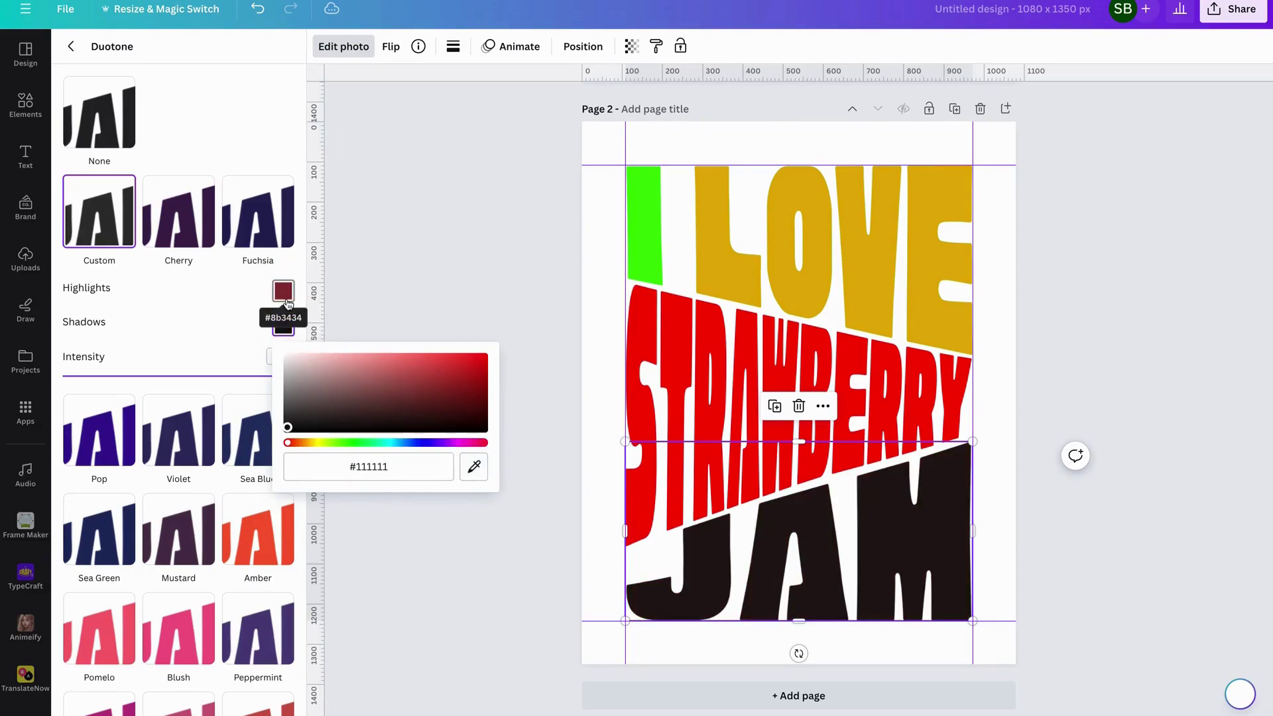
click(474, 466)
click(283, 289)
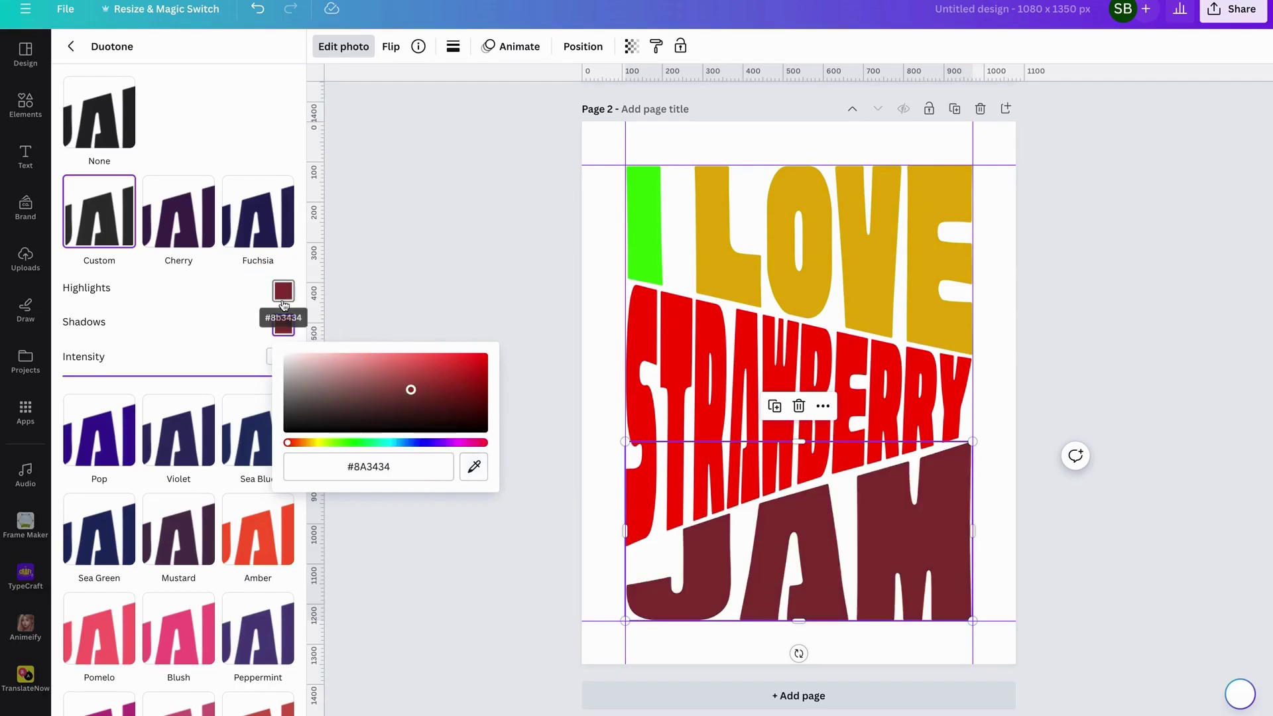
click(238, 288)
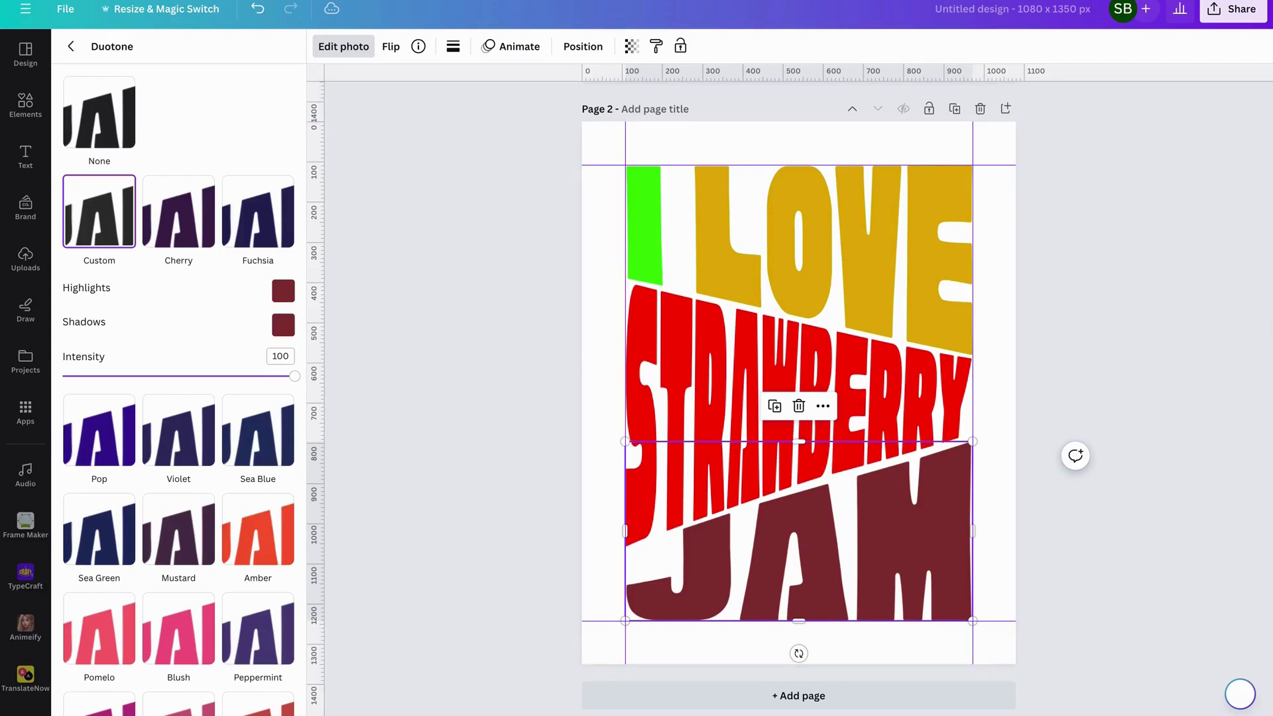
click(1163, 311)
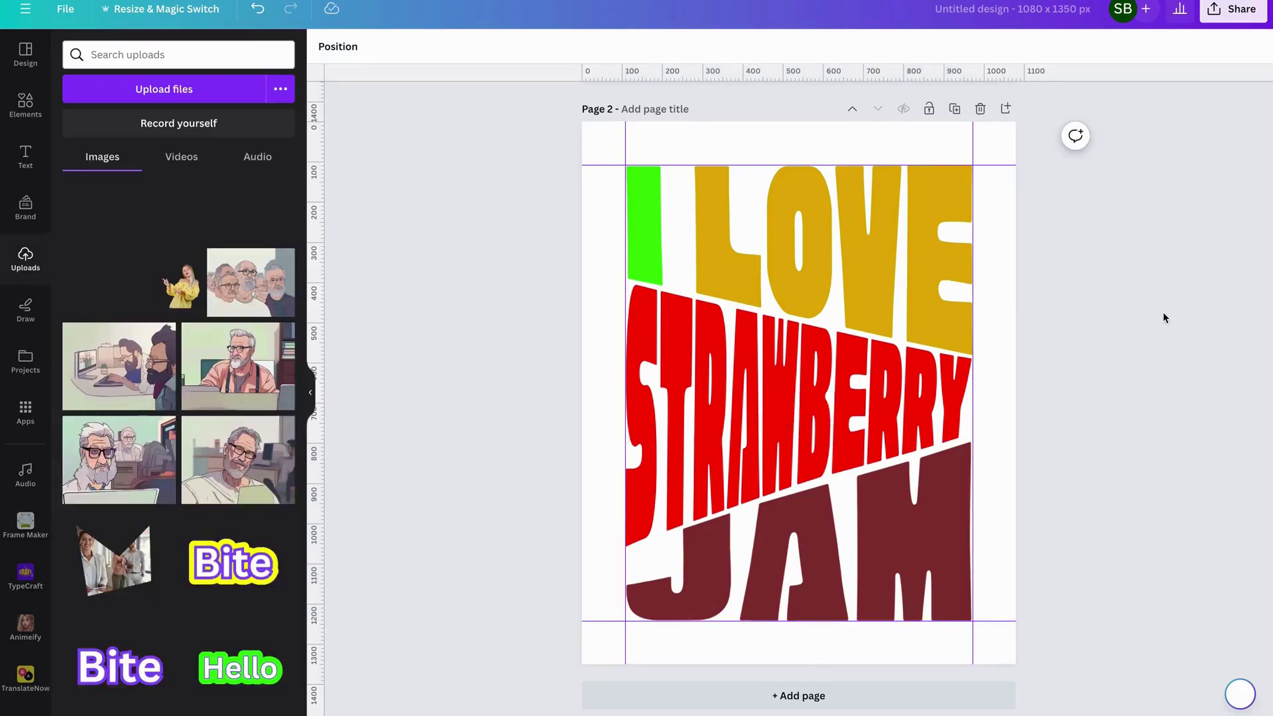